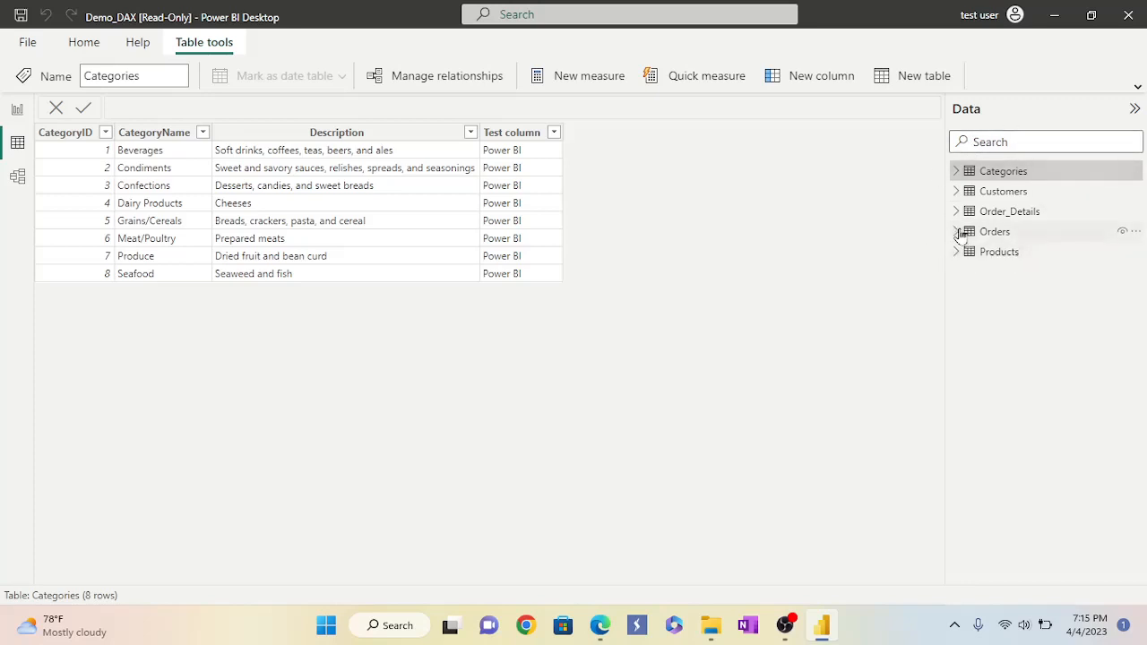
Show the Orders table's data and check the distinct values in its ShipVia column.
mouse_move(955, 267)
left_click(984, 235)
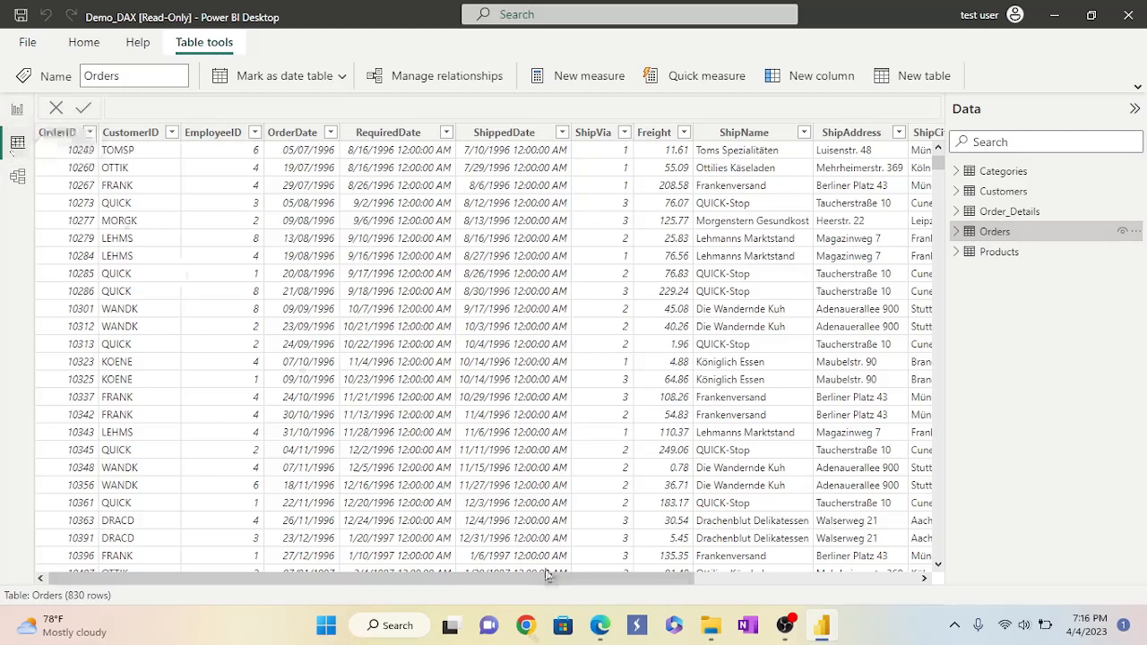
left_click_drag(552, 581, 561, 589)
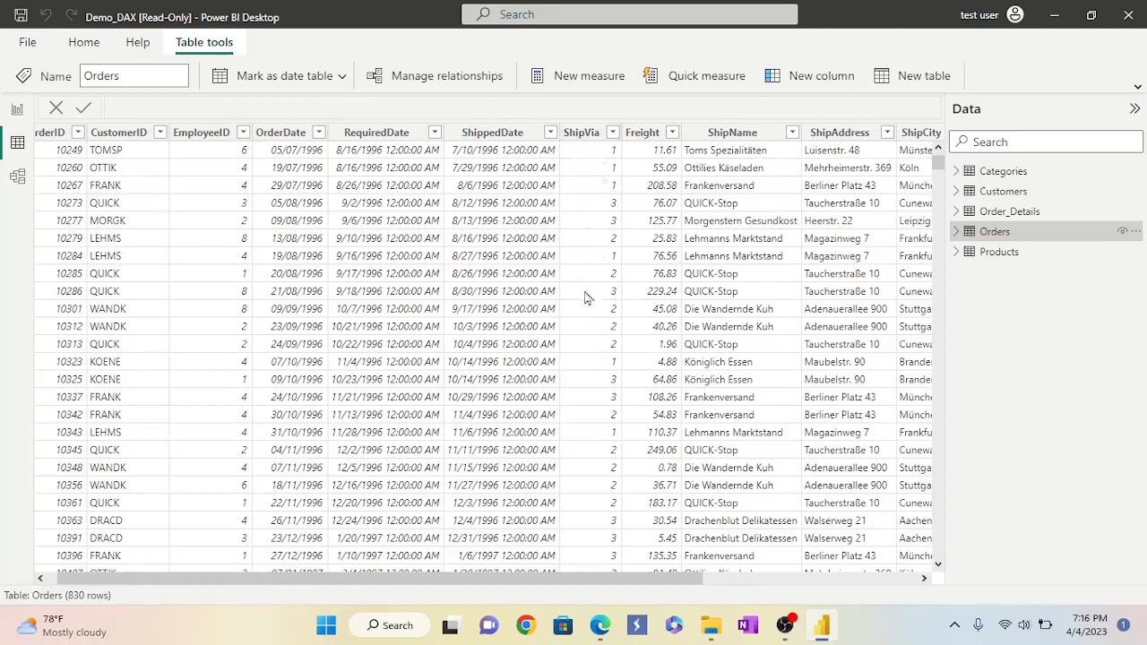
left_click(612, 137)
left_click(614, 134)
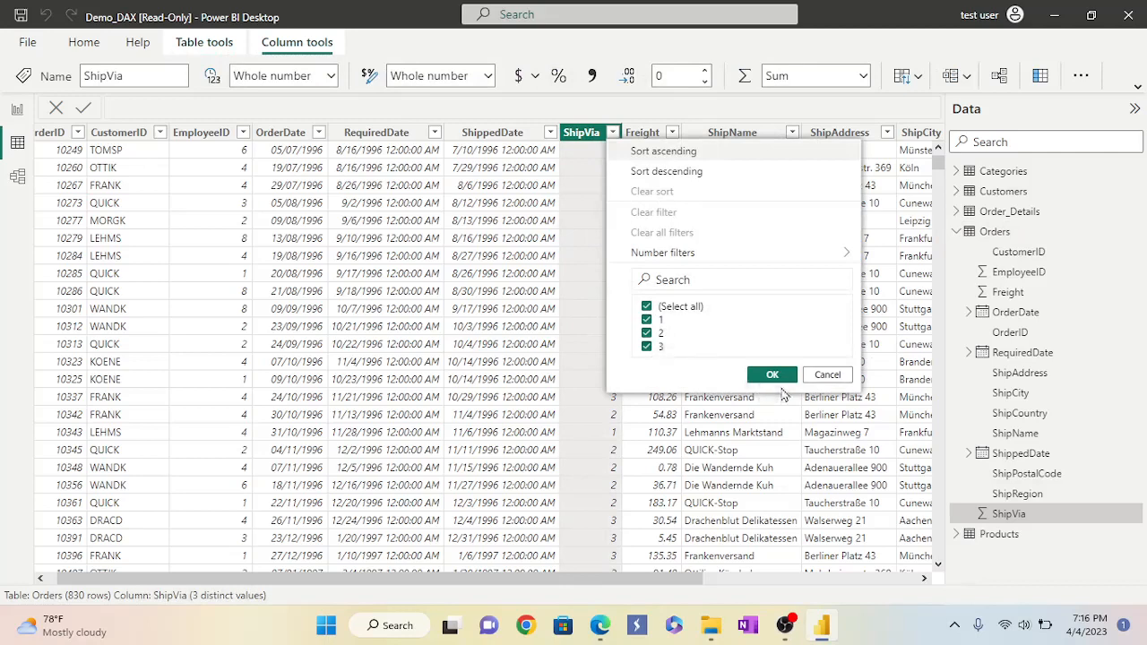
left_click(772, 375)
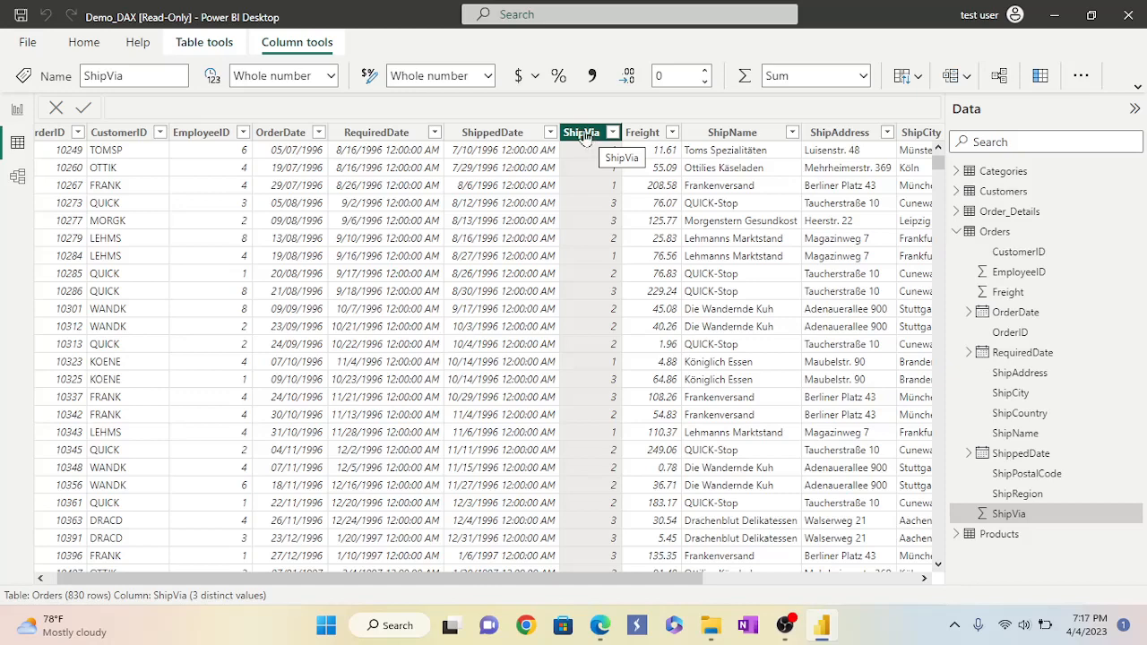
Add a calculated column named ShipViaDiscription to the Orders table, starting its formula with the SWITCH function.
right_click(969, 235)
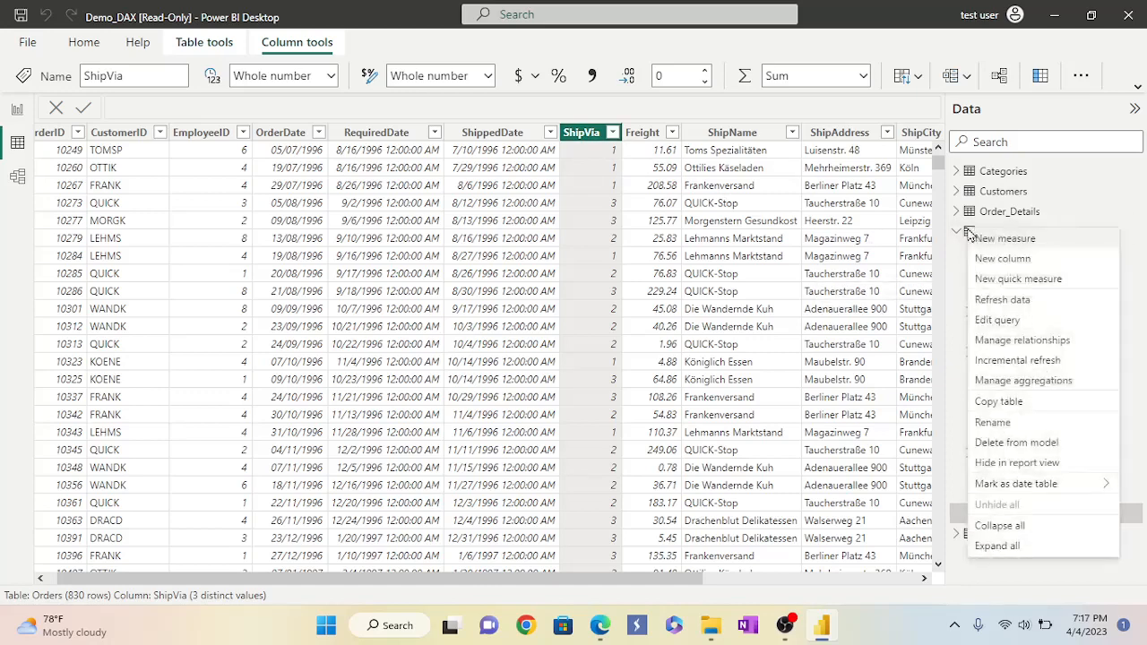
left_click(1001, 259)
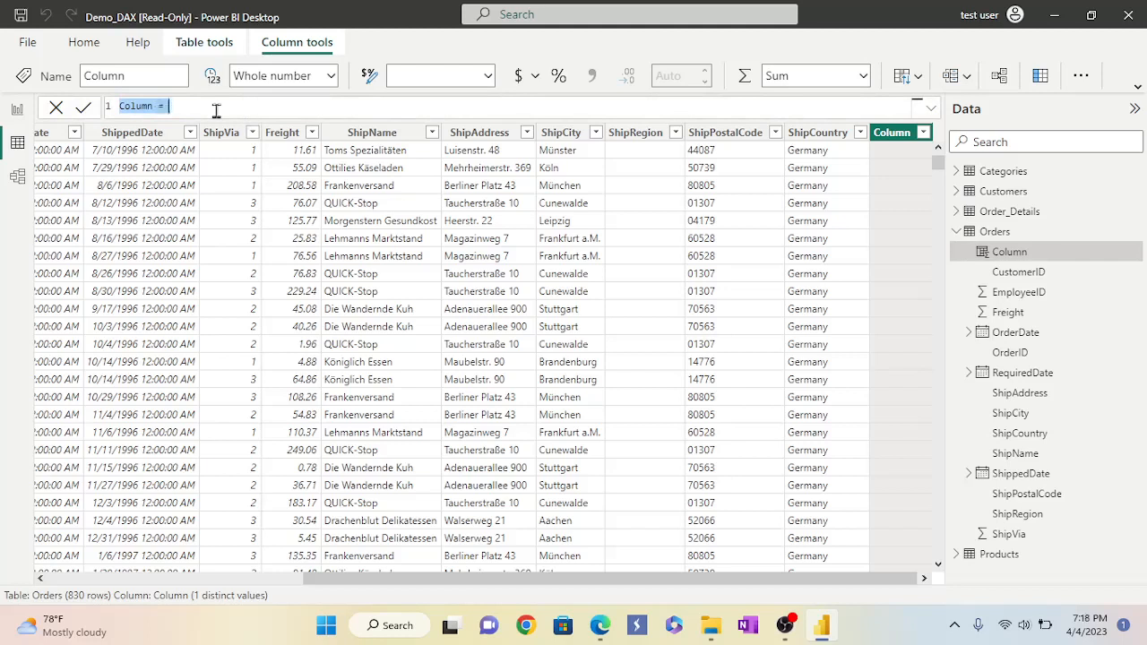
type("S")
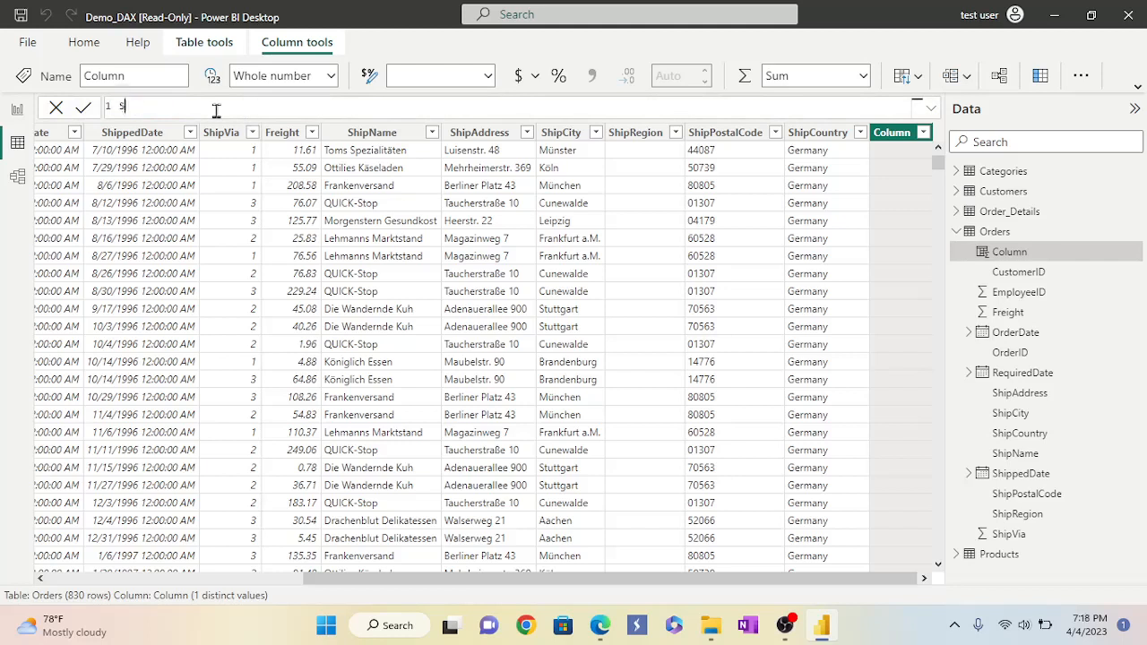
type("hip")
type("ViaDiscription = Sw")
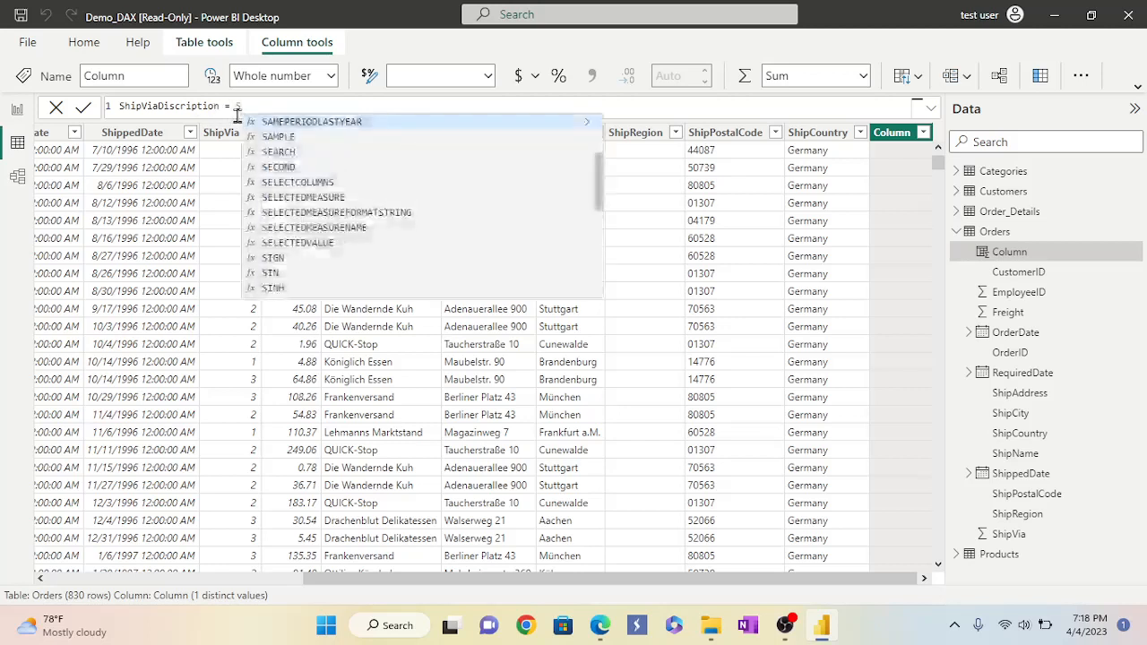
type("i")
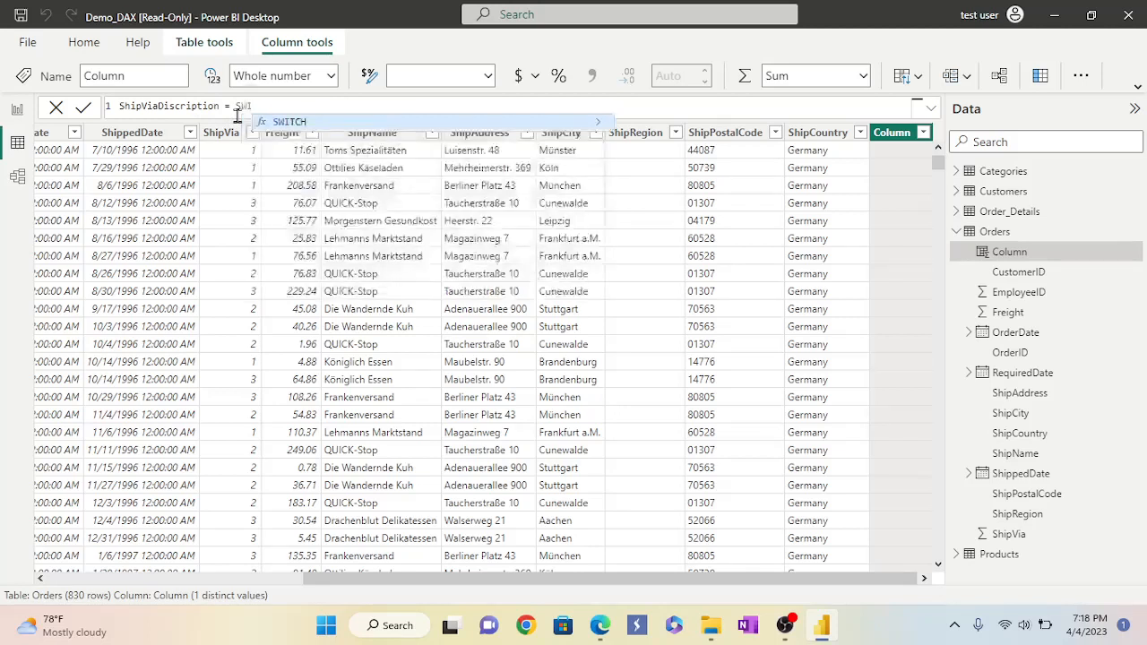
left_click(274, 123)
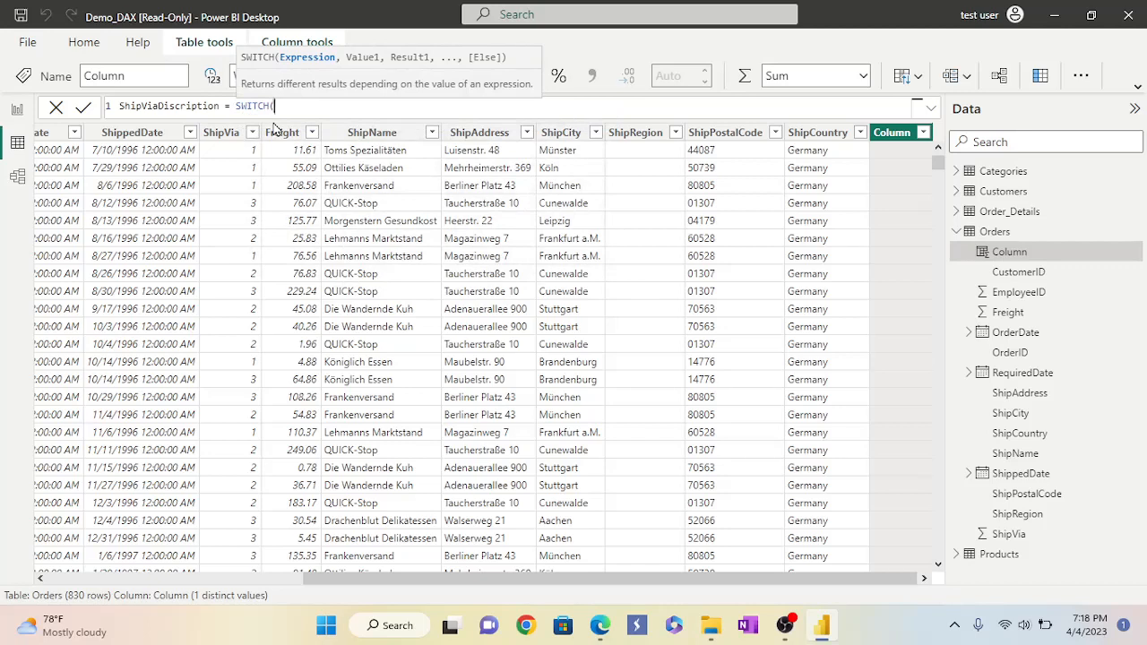
Use Orders[ShipVia] as the expression argument of the SWITCH function.
type("O")
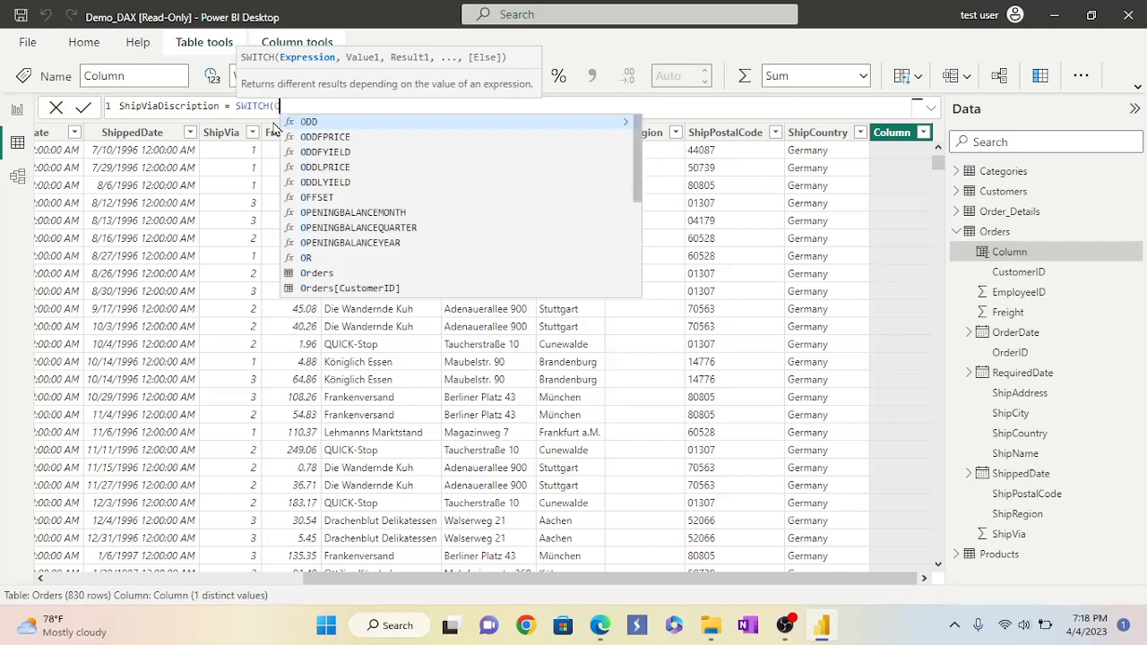
type("rders")
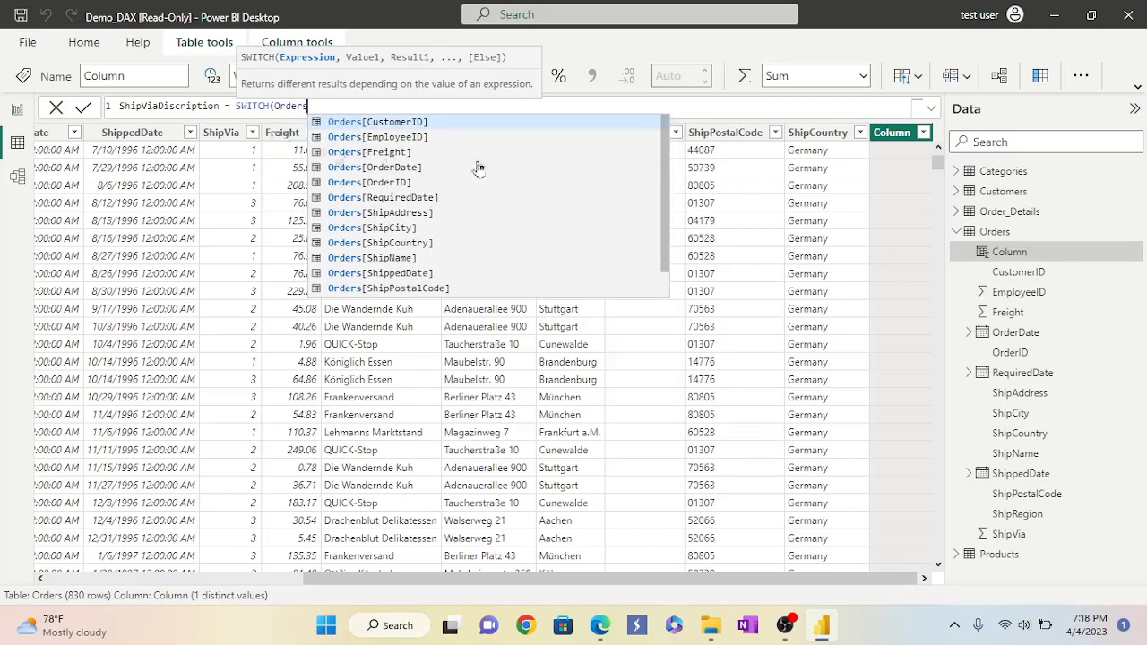
scroll(480, 170, "down", 1)
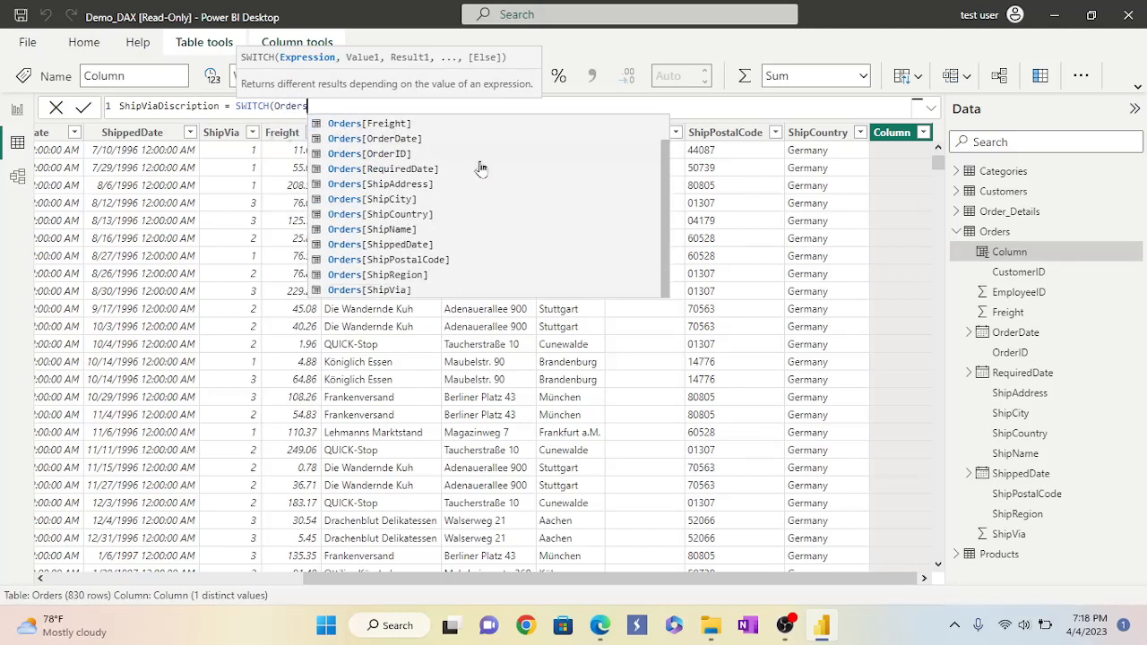
left_click(378, 290)
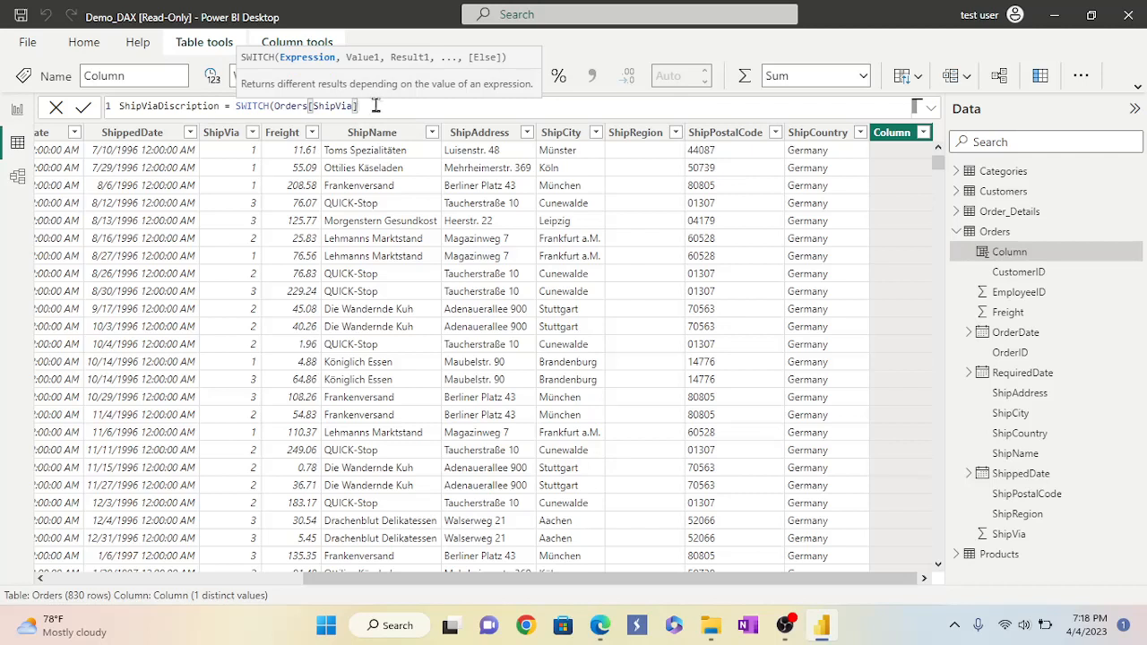
type(",")
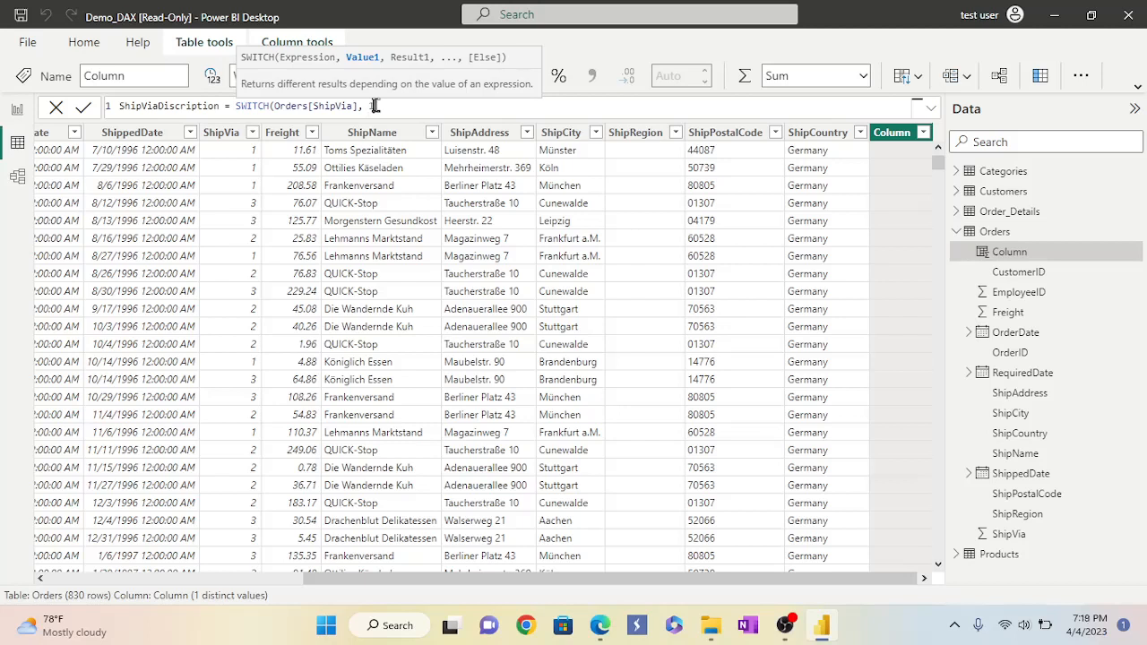
Map value 1 to "Air Shipment" and value 2 to "Land Shipment" in the SWITCH formula.
type("1, \"Air Shipment")
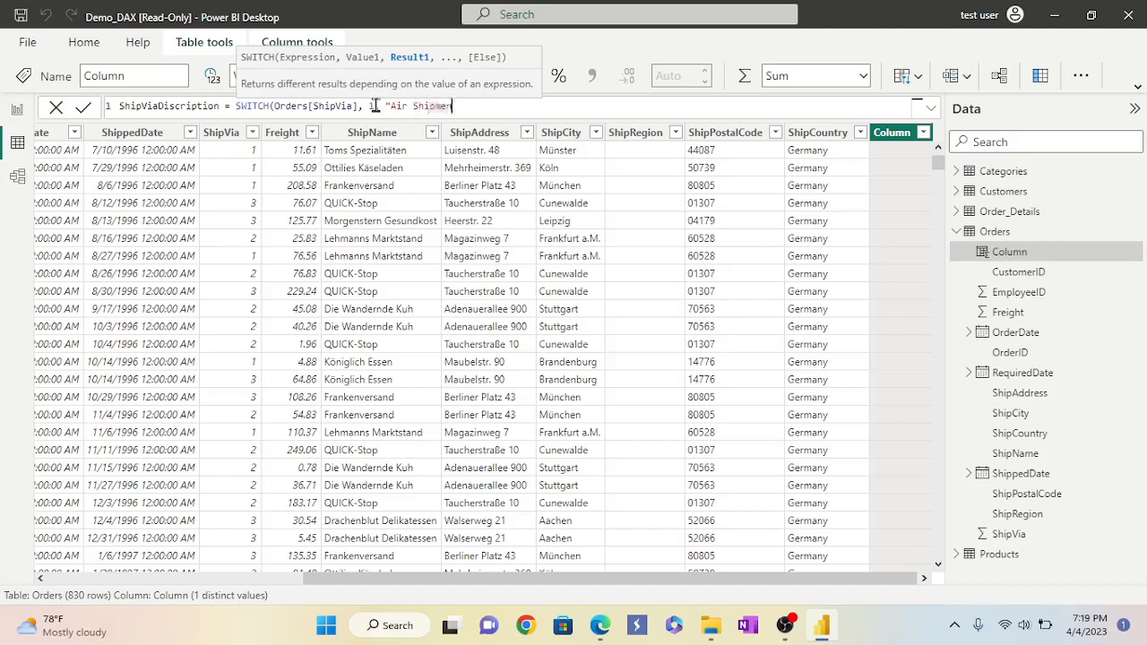
type("\" ,")
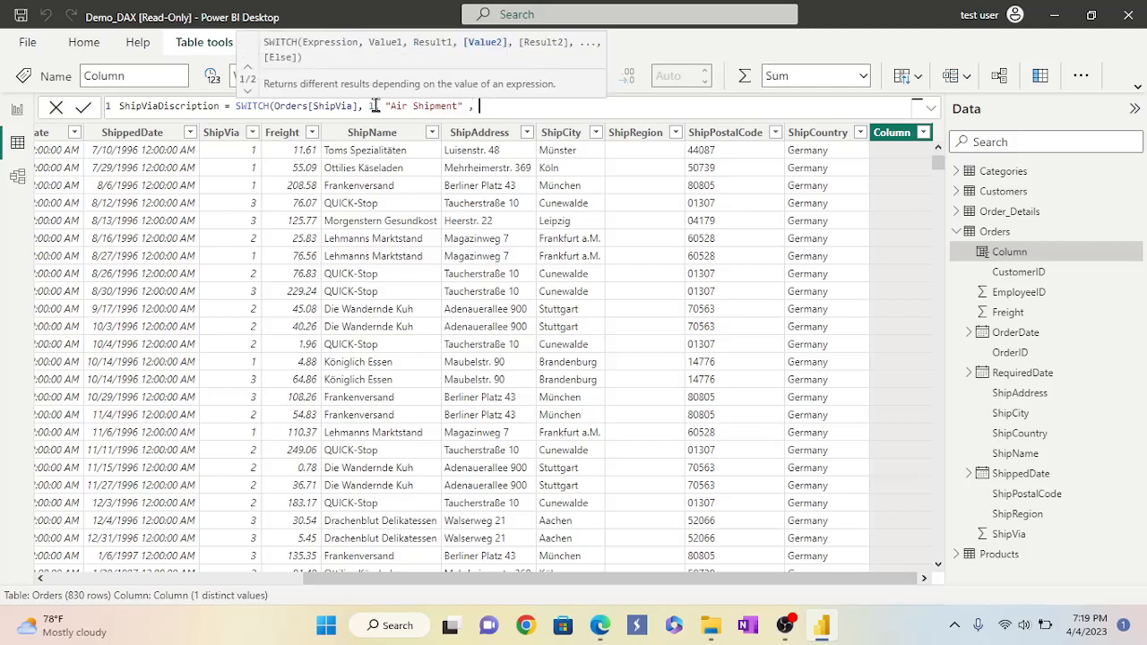
type(",")
type(",")
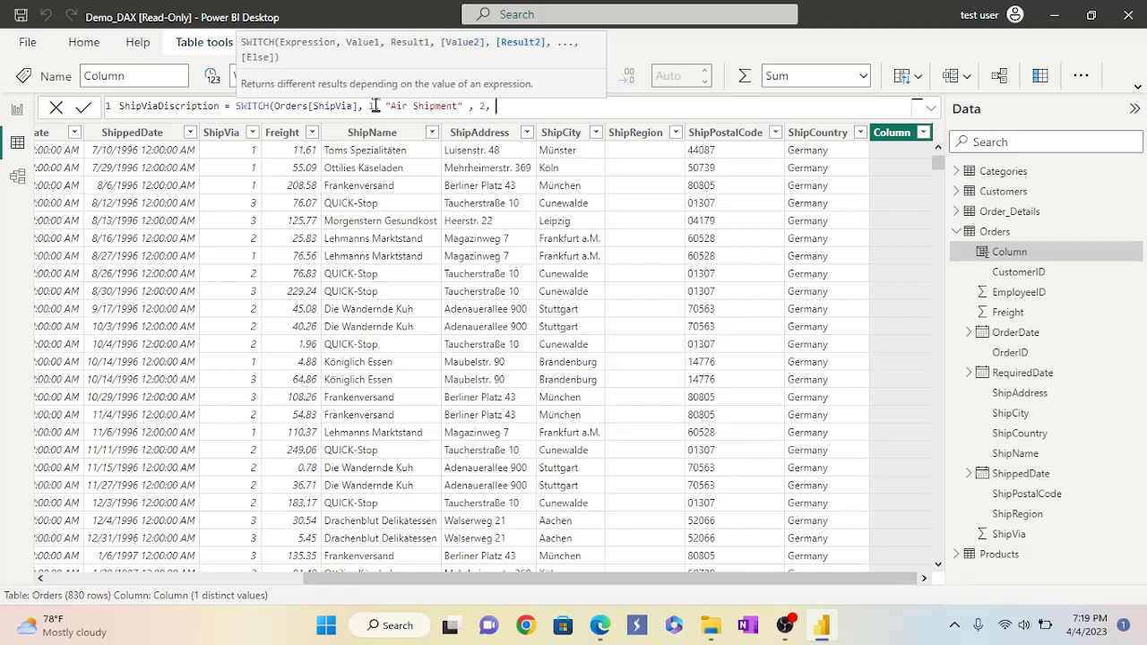
type(" \"Land Shipment\"")
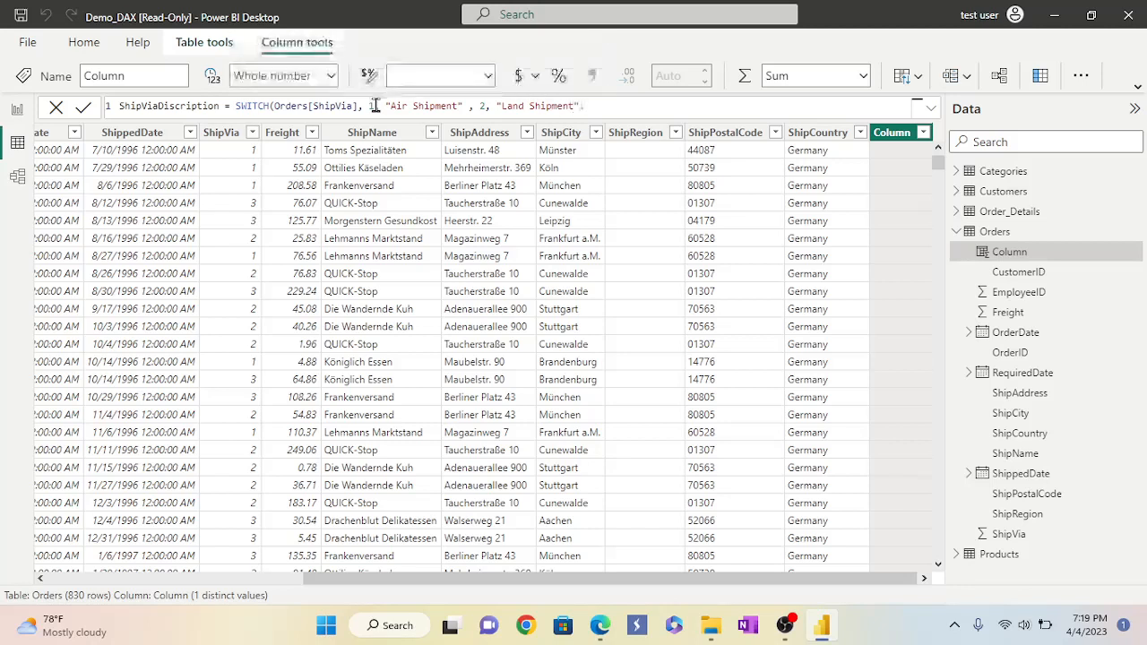
key("BackSpace")
type(",")
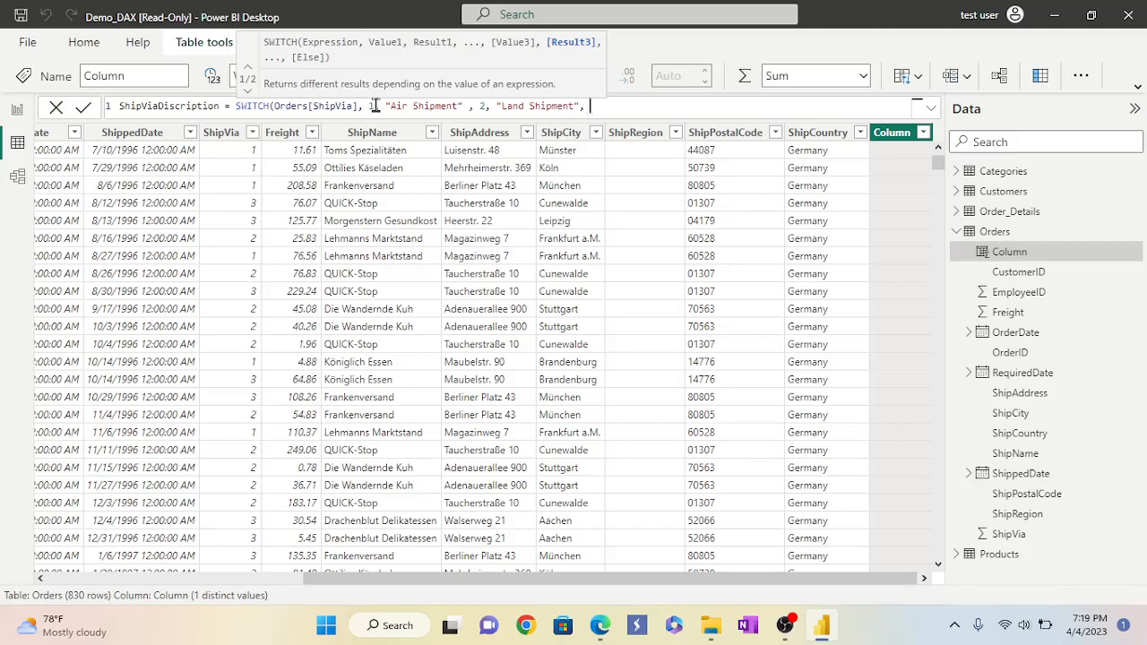
Map value 3 to "Water Shipment", close the SWITCH formula and commit the calculated column.
type(" 3, \"")
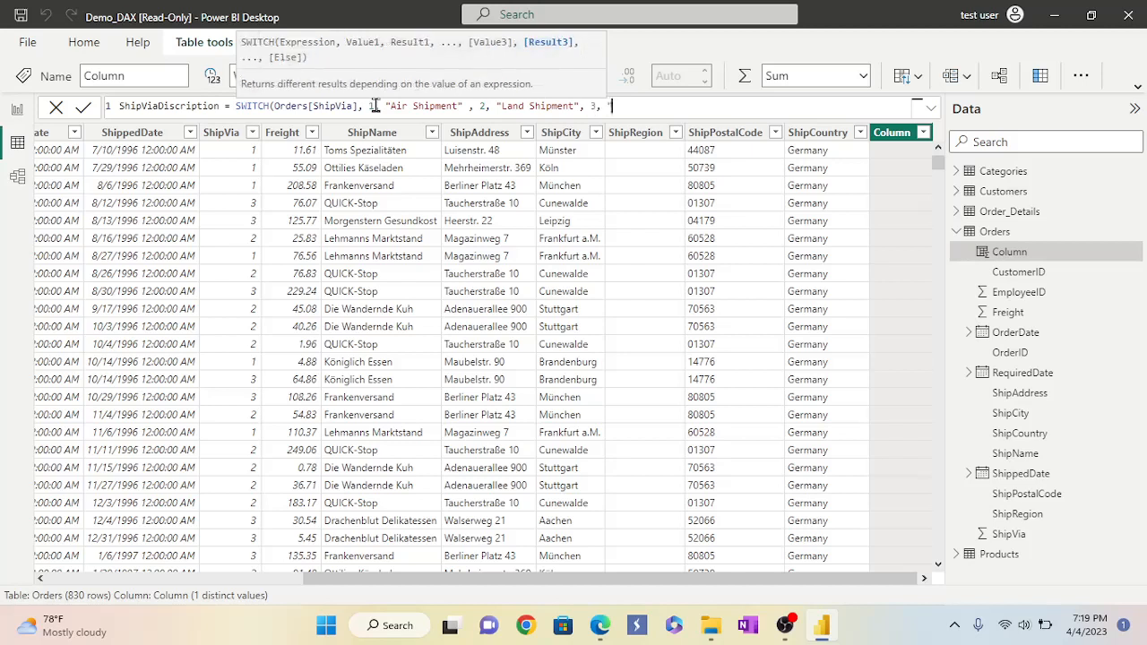
type("W")
type("ater Shippment\" )")
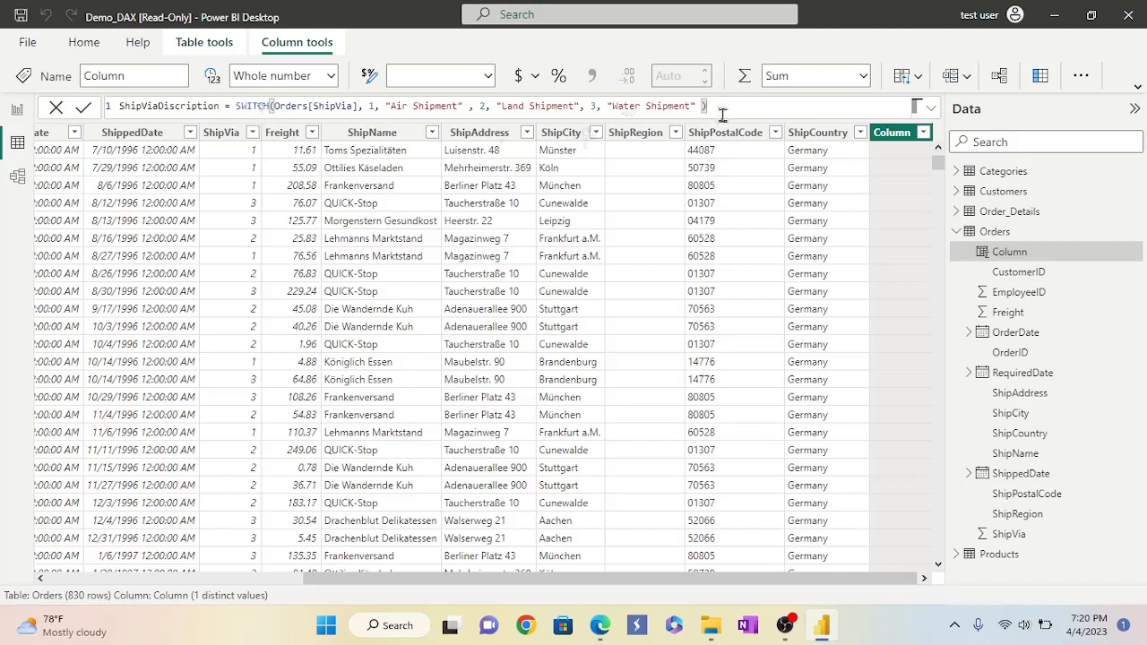
key("Return")
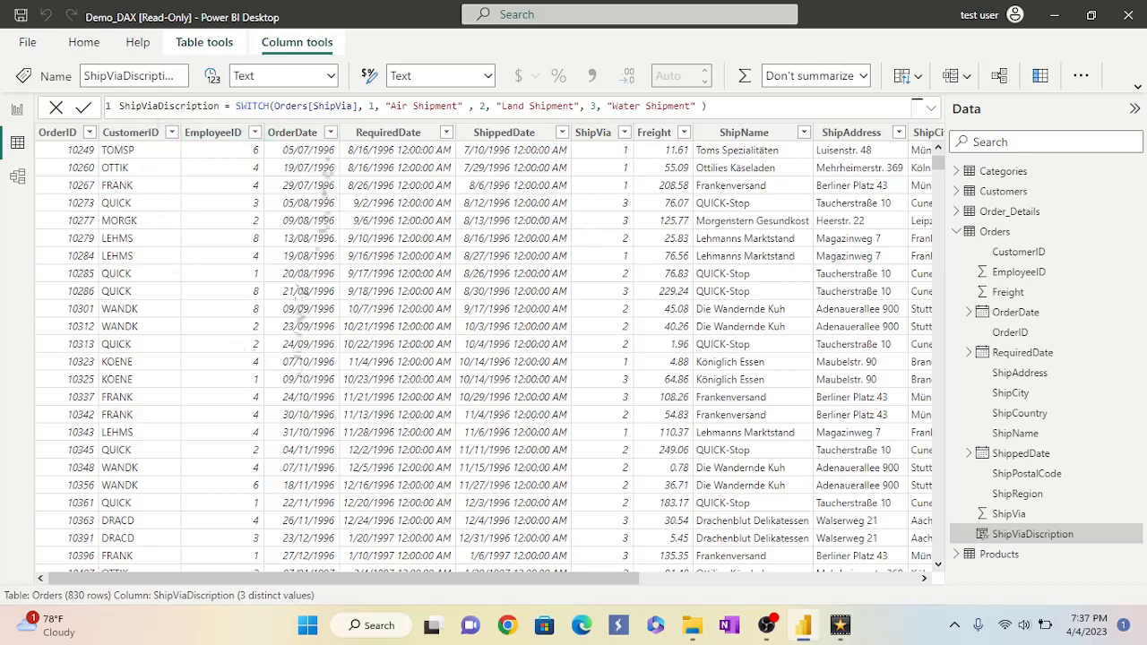
Look through the list of dates in the OrderDate column of the Orders table.
left_click(331, 134)
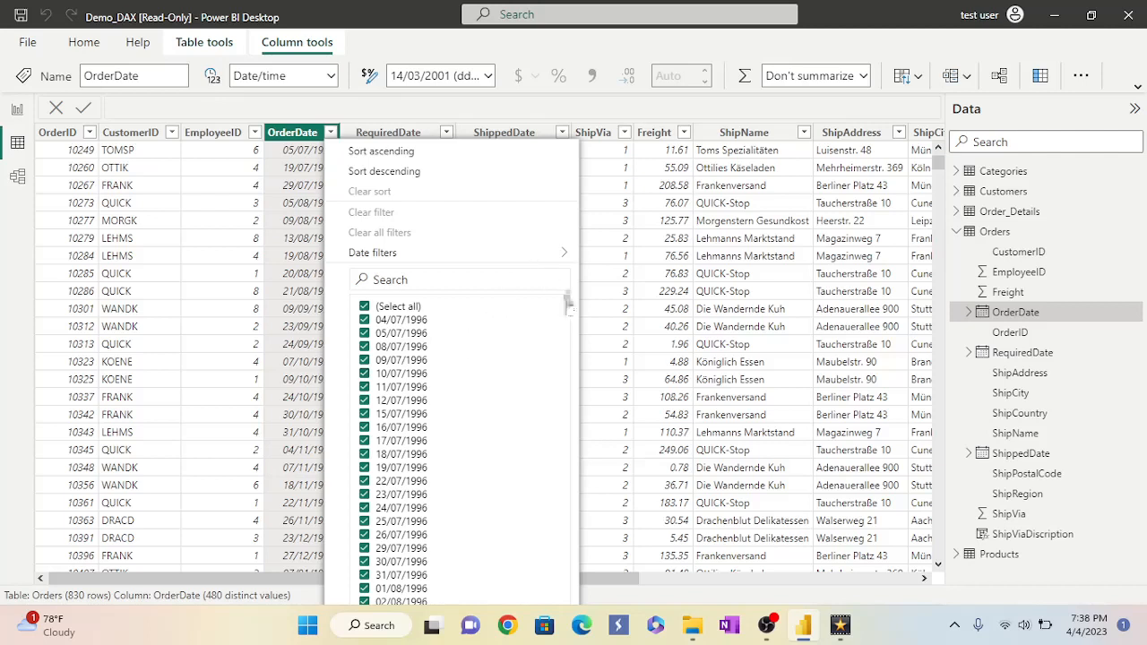
scroll(507, 333, "down", 10)
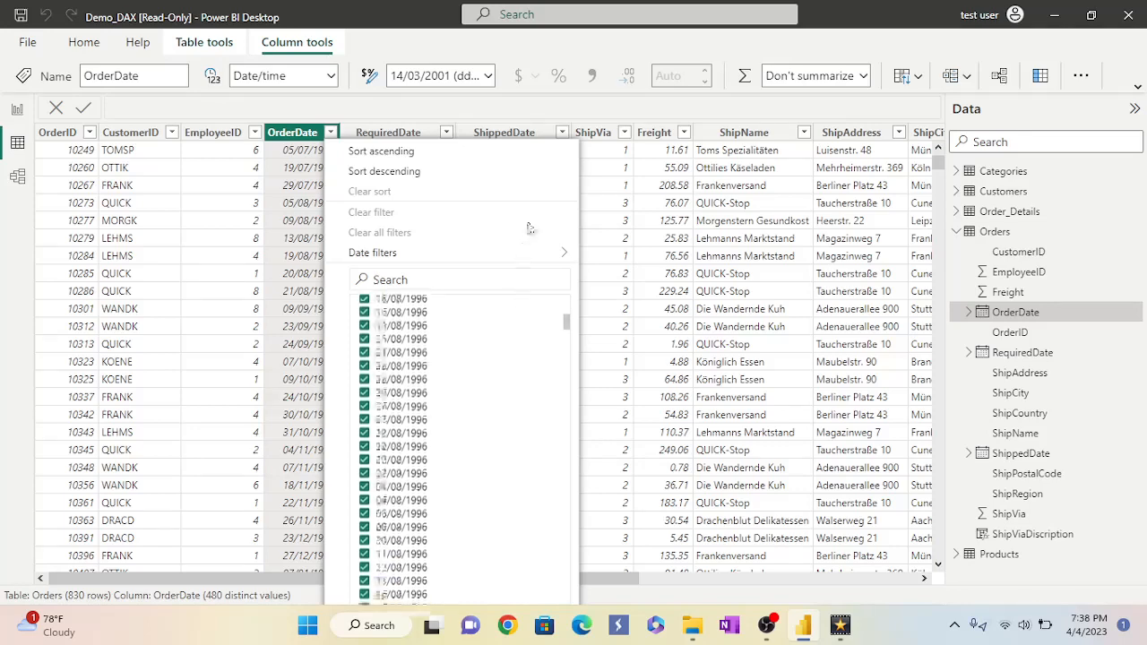
left_click(538, 110)
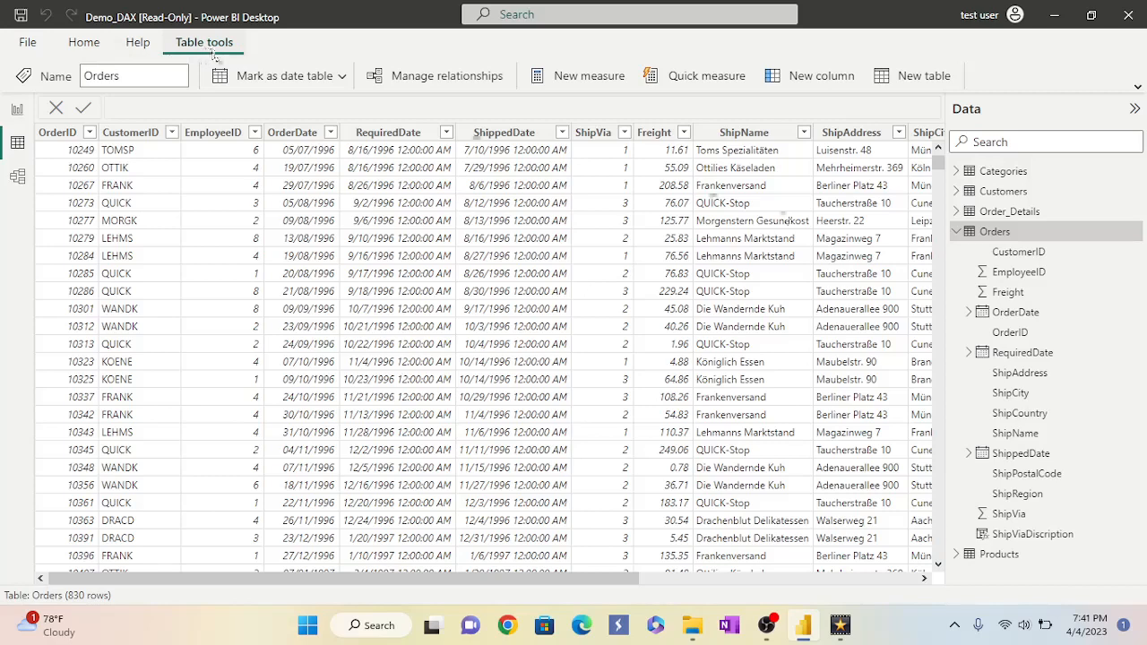
Create a calculated table named Date_Masters, starting its formula with the CALENDAR function.
left_click(910, 79)
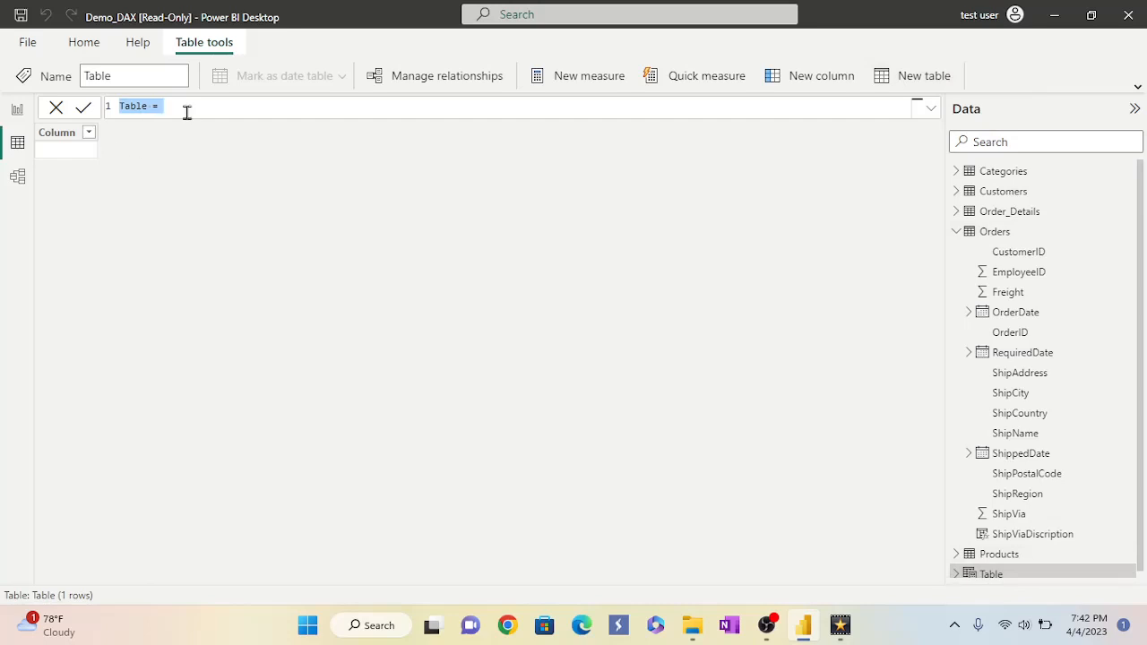
type("Date_Masters")
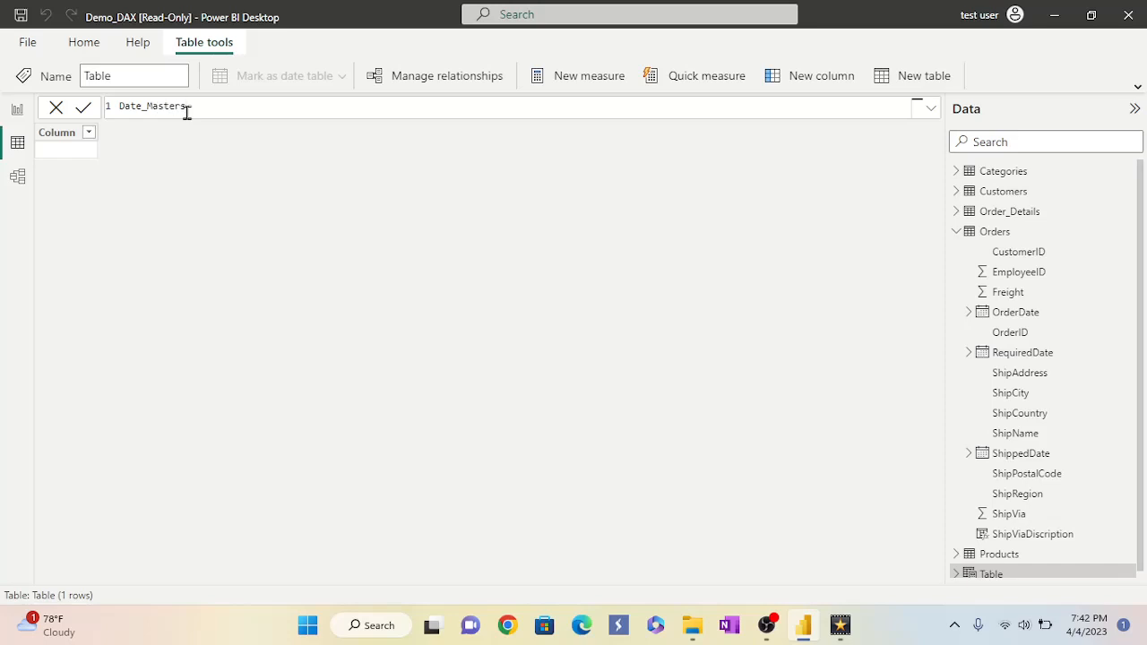
type(" =")
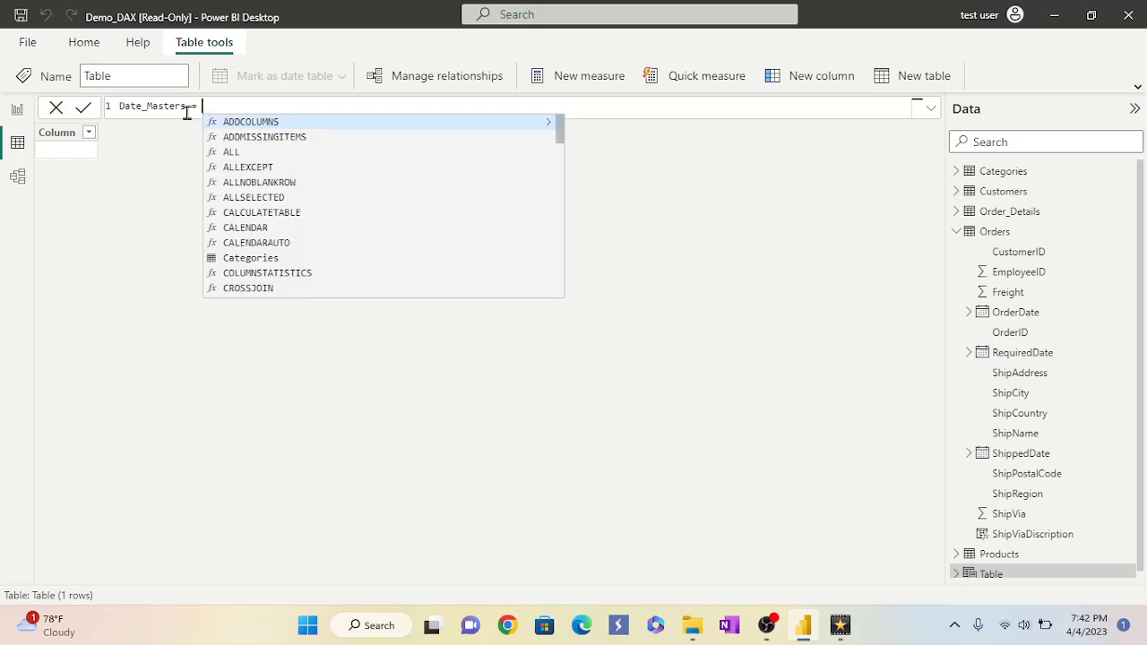
type(" C")
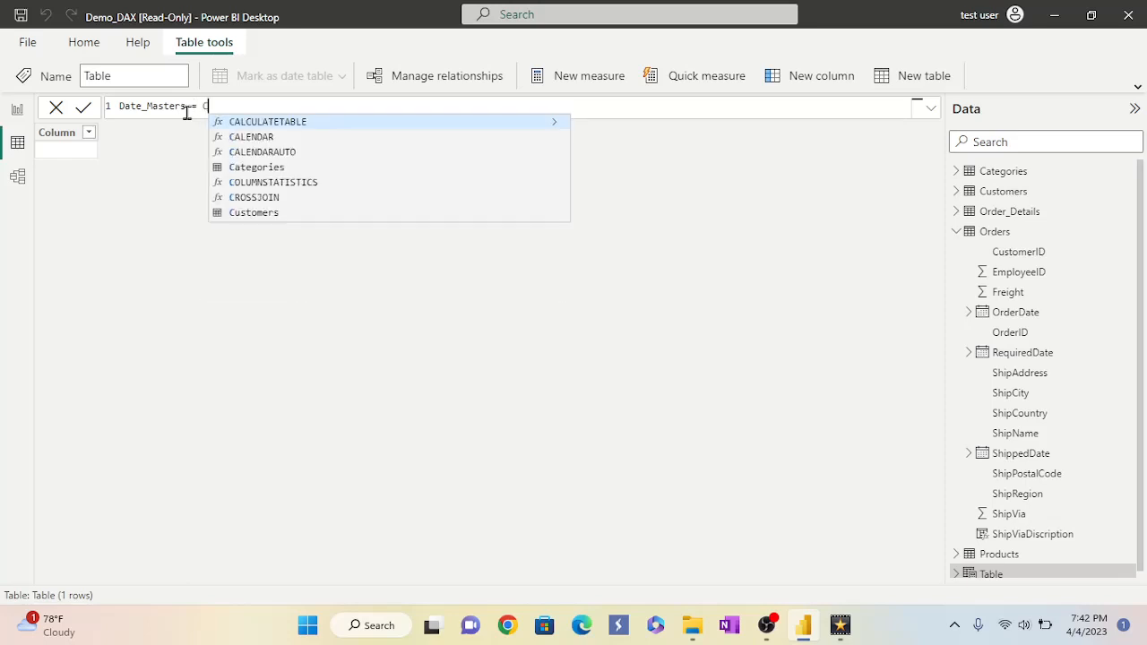
type("ALEN")
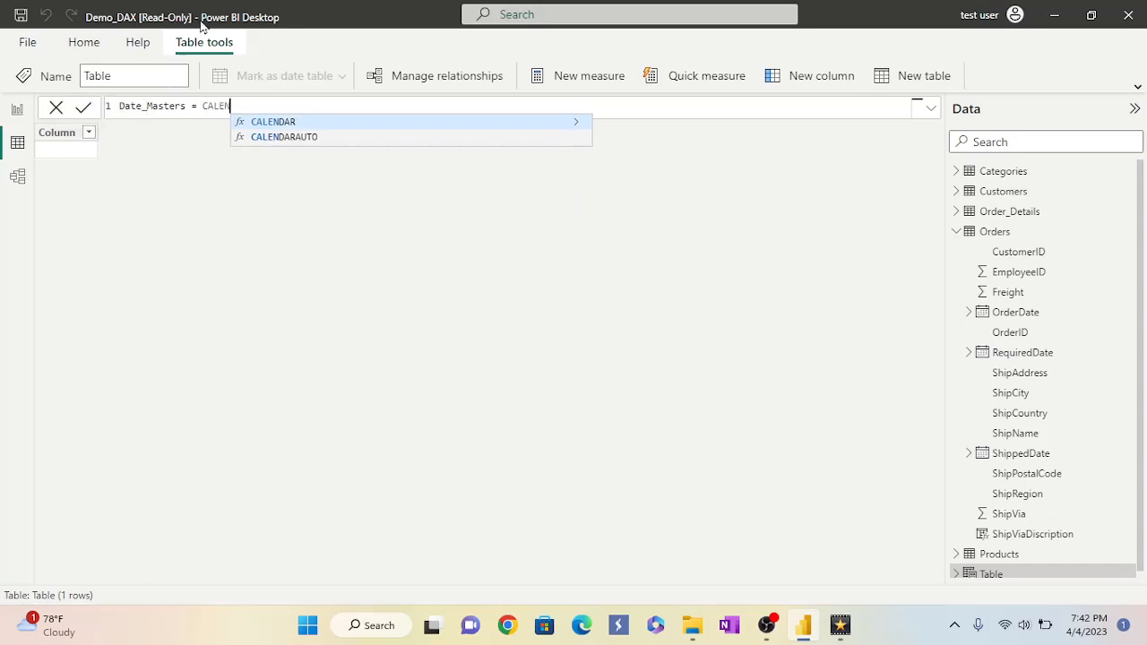
left_click(280, 120)
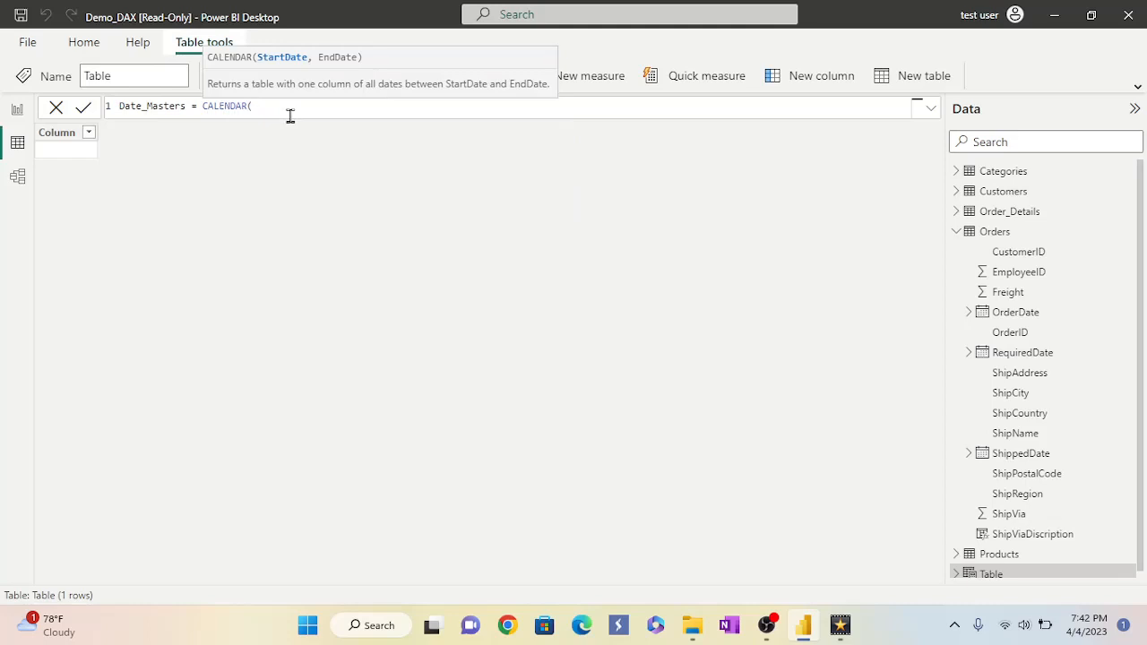
Give CALENDAR the start date "01-01-1990" and end date "31-12-2040", and commit the table formula.
type("\"01-01-1990")
type("\", \"31-12-2040\")")
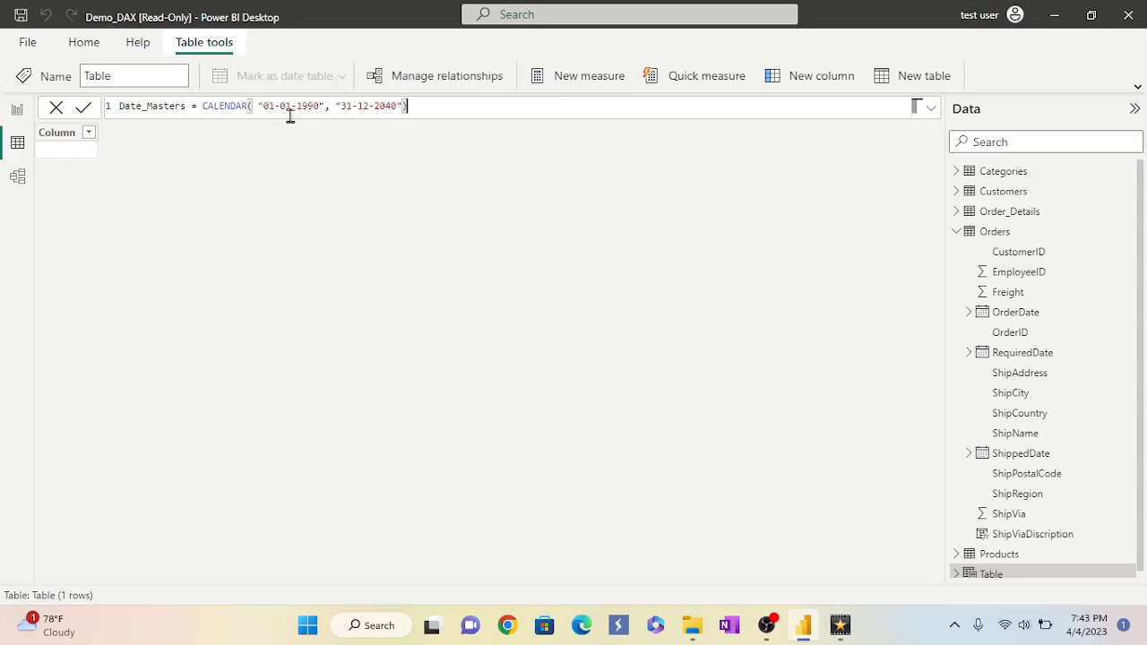
key("Return")
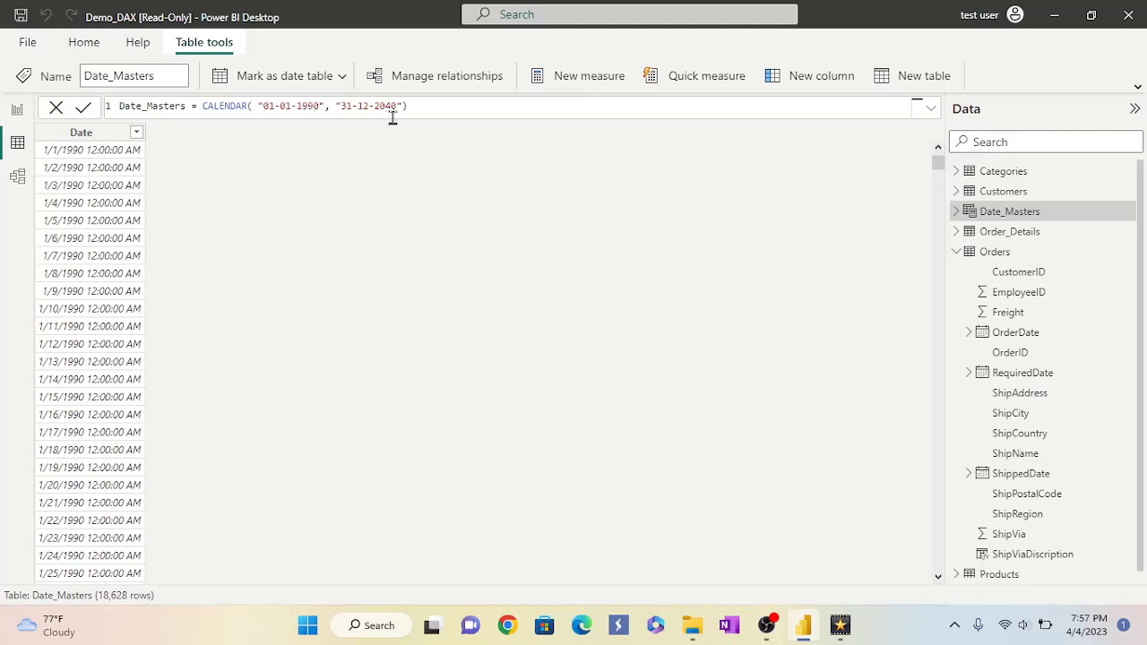
Look through the list of dates in the Date column of the Date_Masters table.
left_click(137, 133)
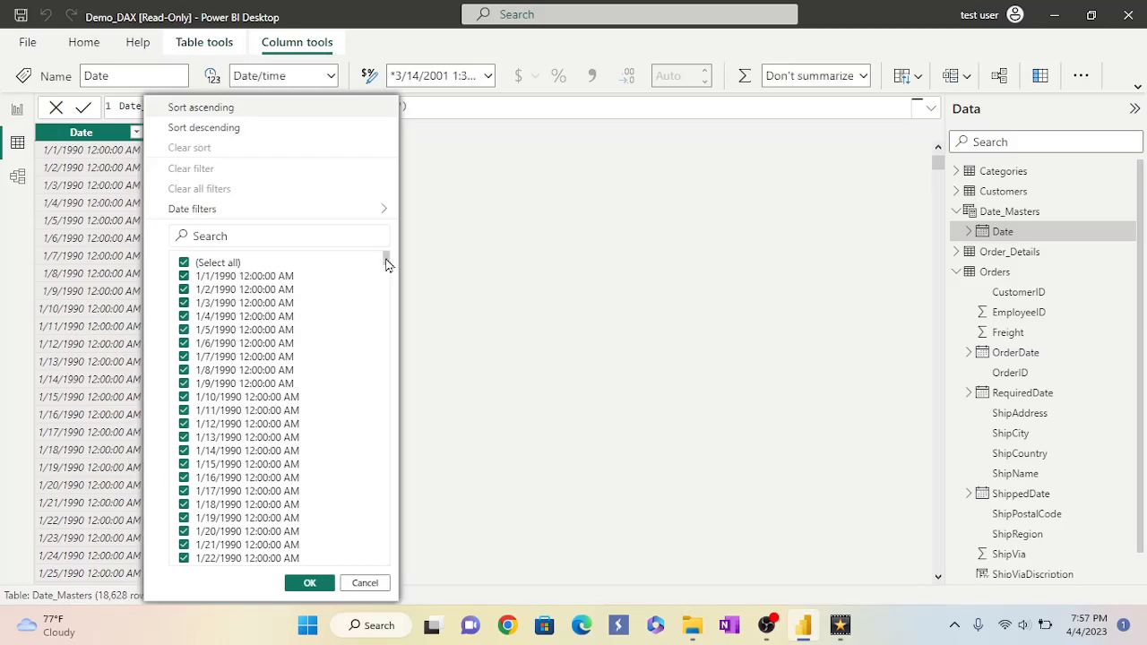
left_click_drag(387, 262, 383, 570)
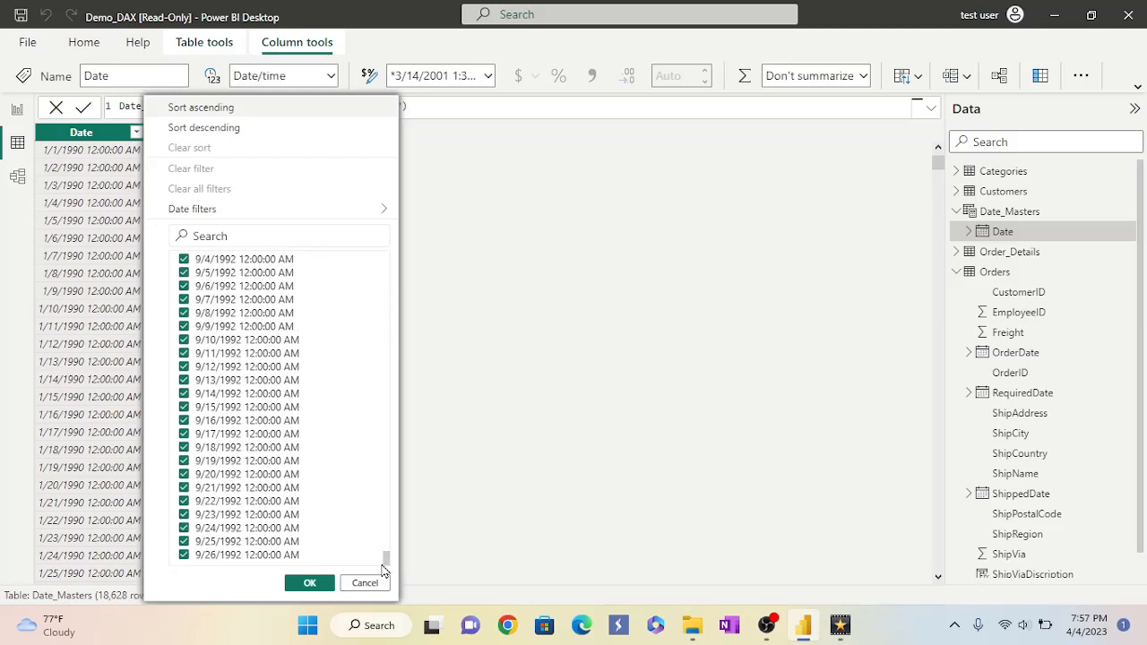
left_click(311, 588)
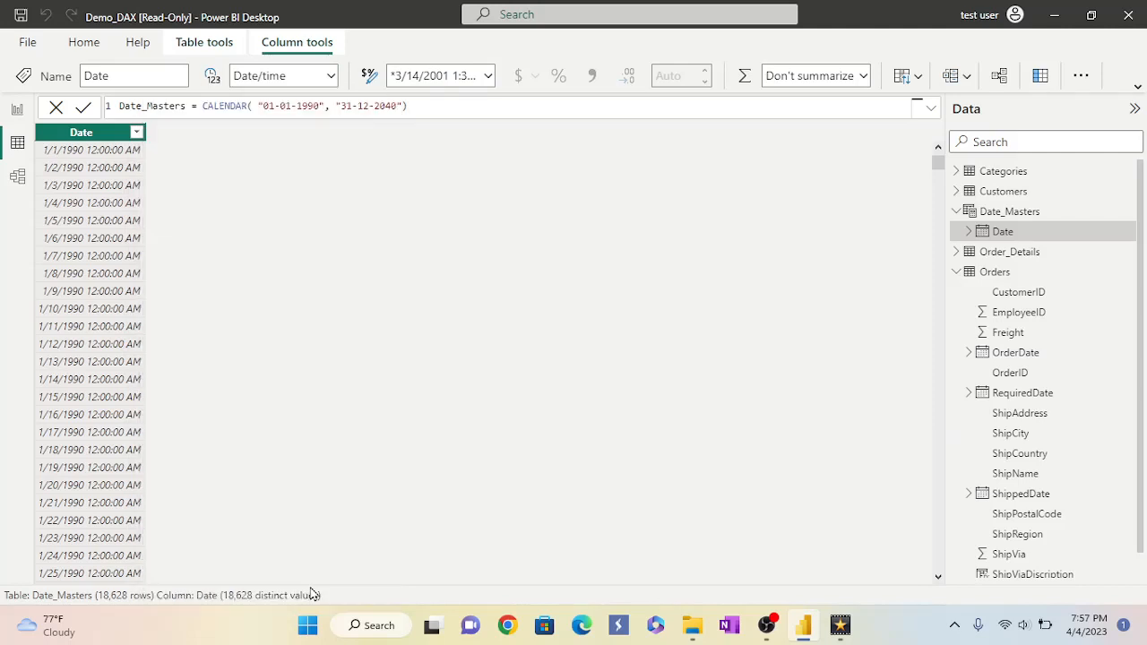
Remove the fixed start and end dates from the CALENDAR function in the Date_Masters formula.
left_click(410, 107)
key("BackSpace")
key("BackSpace")
key("BackSpace")
key("BackSpace")
key("BackSpace")
key("BackSpace")
key("BackSpace")
key("BackSpace")
key("BackSpace")
key("BackSpace")
key("BackSpace")
key("BackSpace")
key("BackSpace")
key("BackSpace")
key("BackSpace")
key("BackSpace")
key("BackSpace")
key("BackSpace")
key("BackSpace")
key("BackSpace")
key("BackSpace")
key("BackSpace")
key("BackSpace")
key("BackSpace")
key("BackSpace")
key("BackSpace")
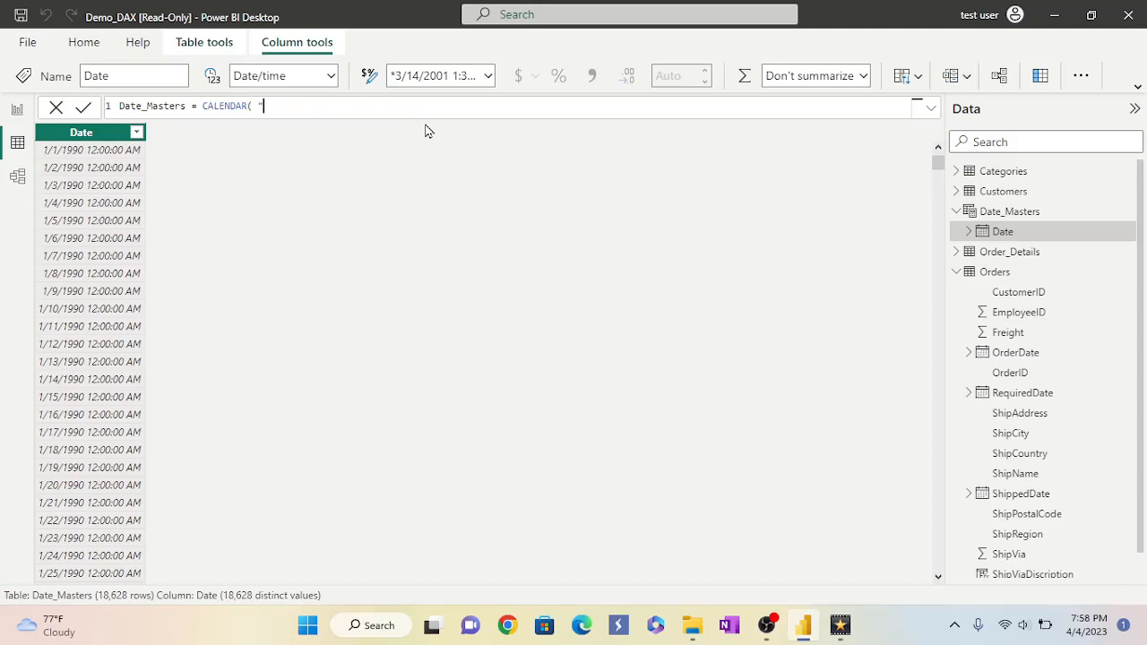
key("BackSpace")
Give CALENDAR the earliest order date as its start date, using MIN(Orders[OrderDate]).
type("MIN")
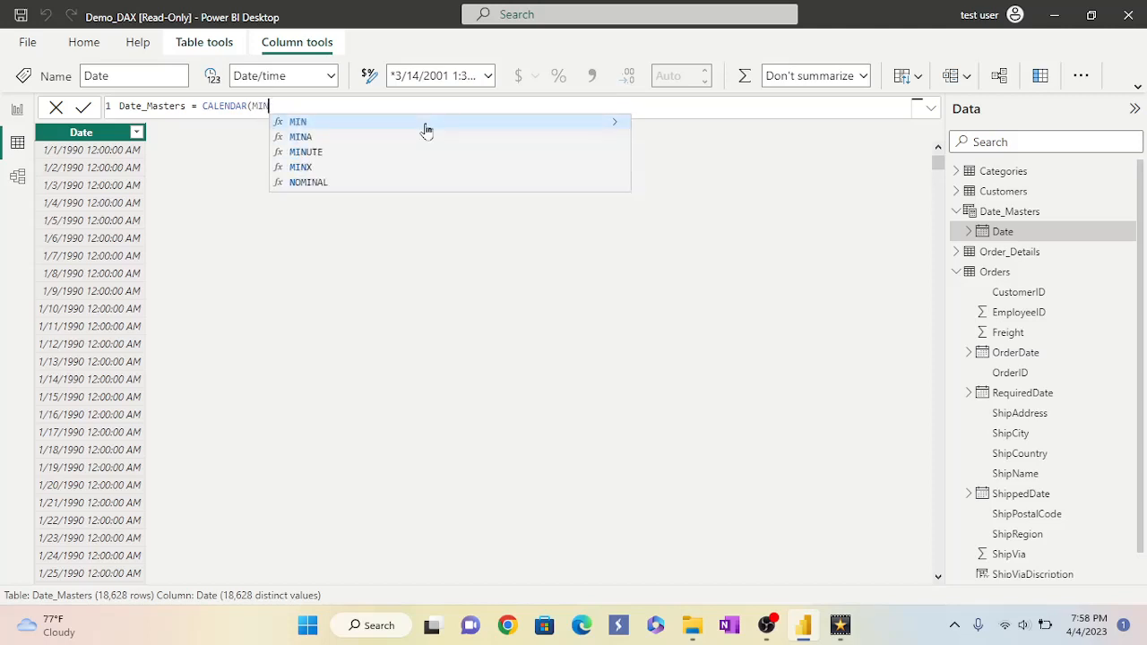
type("S")
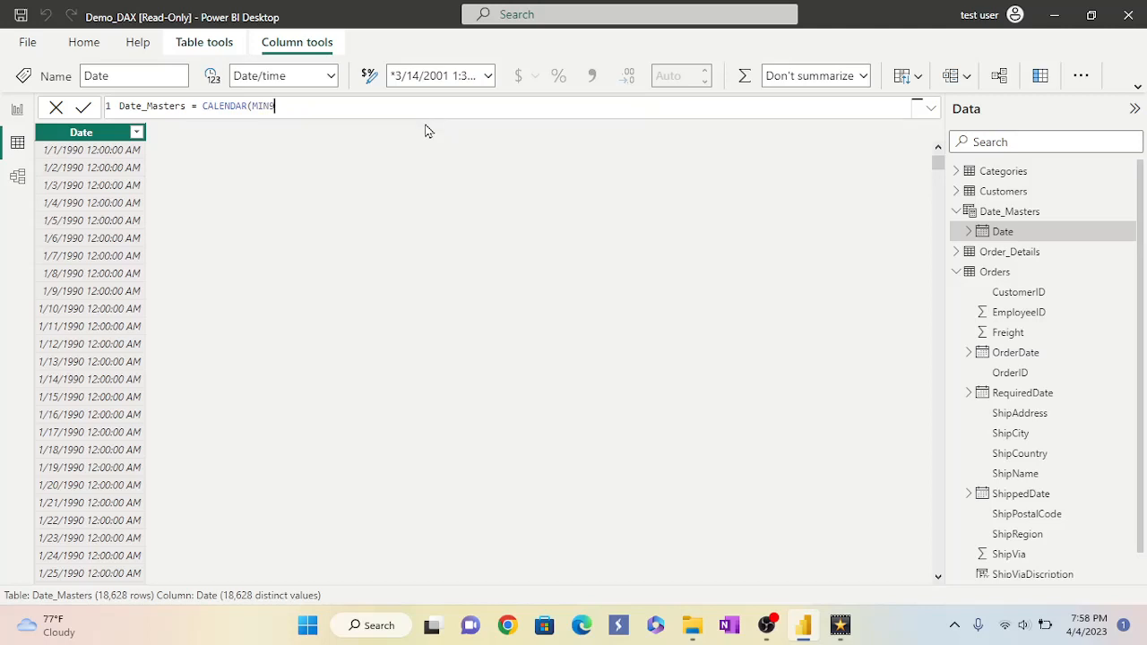
key("BackSpace")
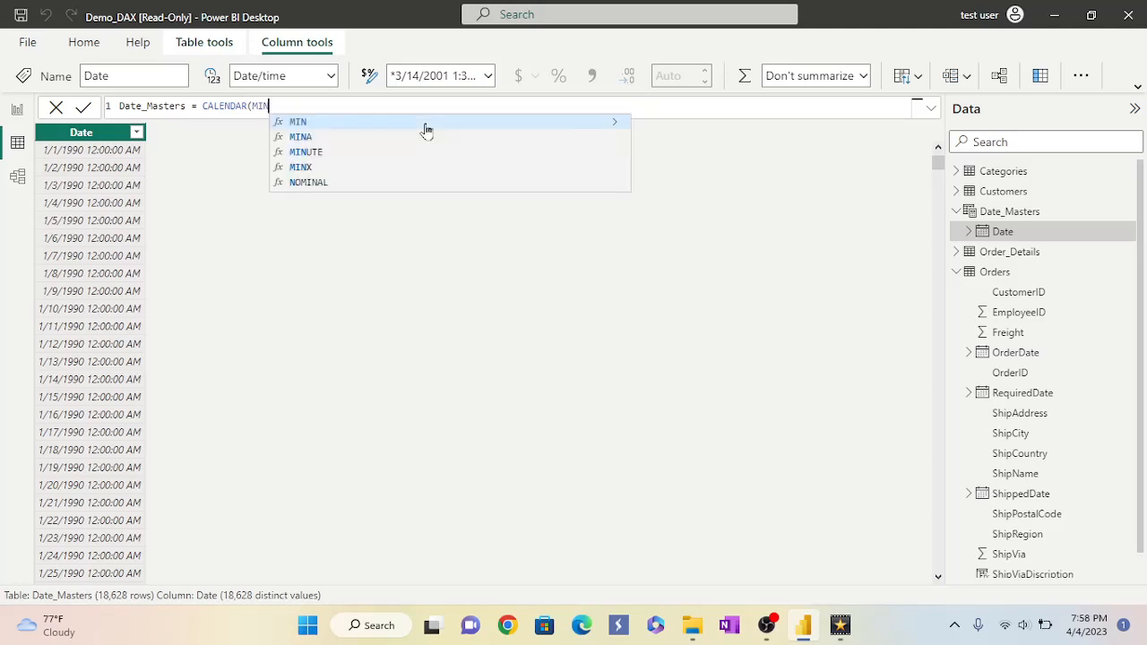
type("(")
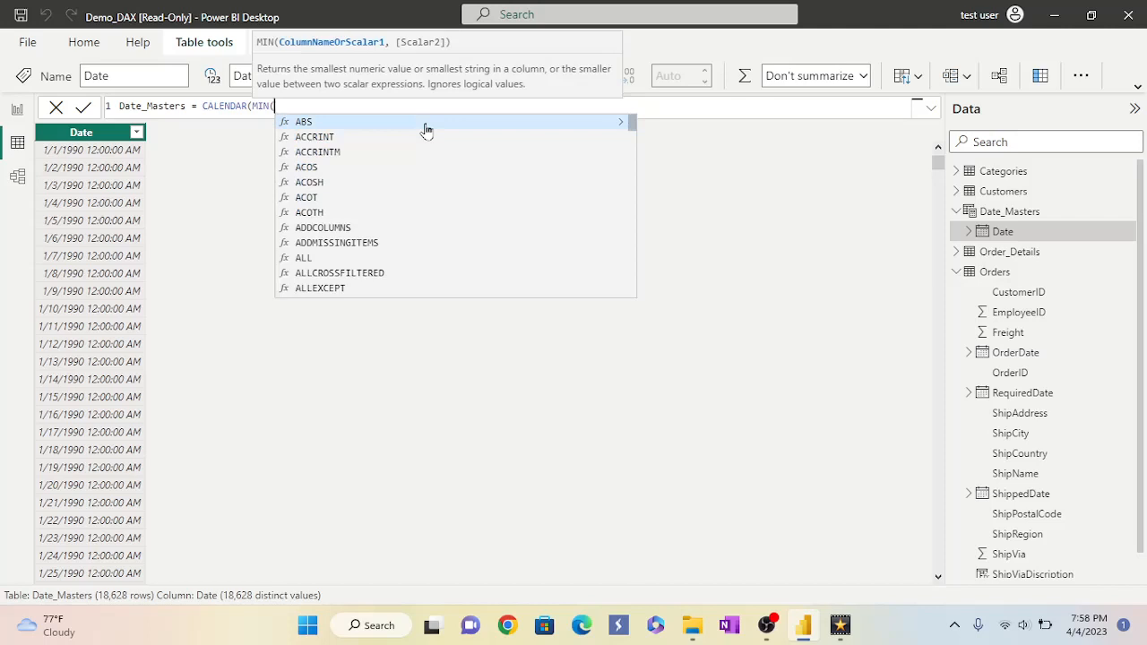
type("Or")
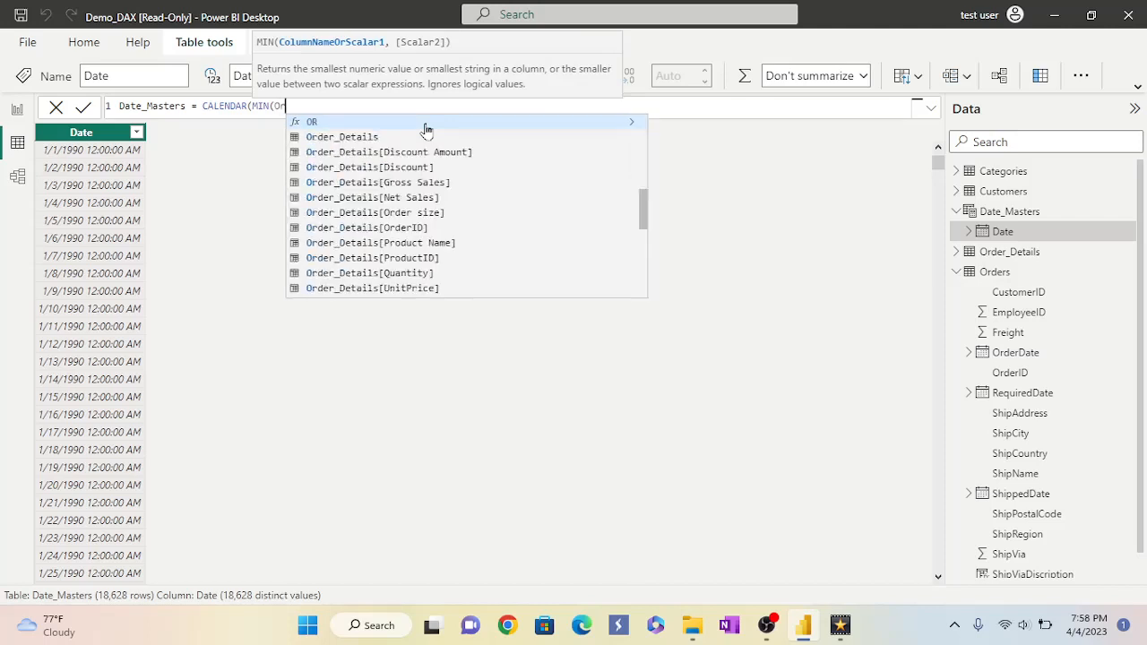
type("ders")
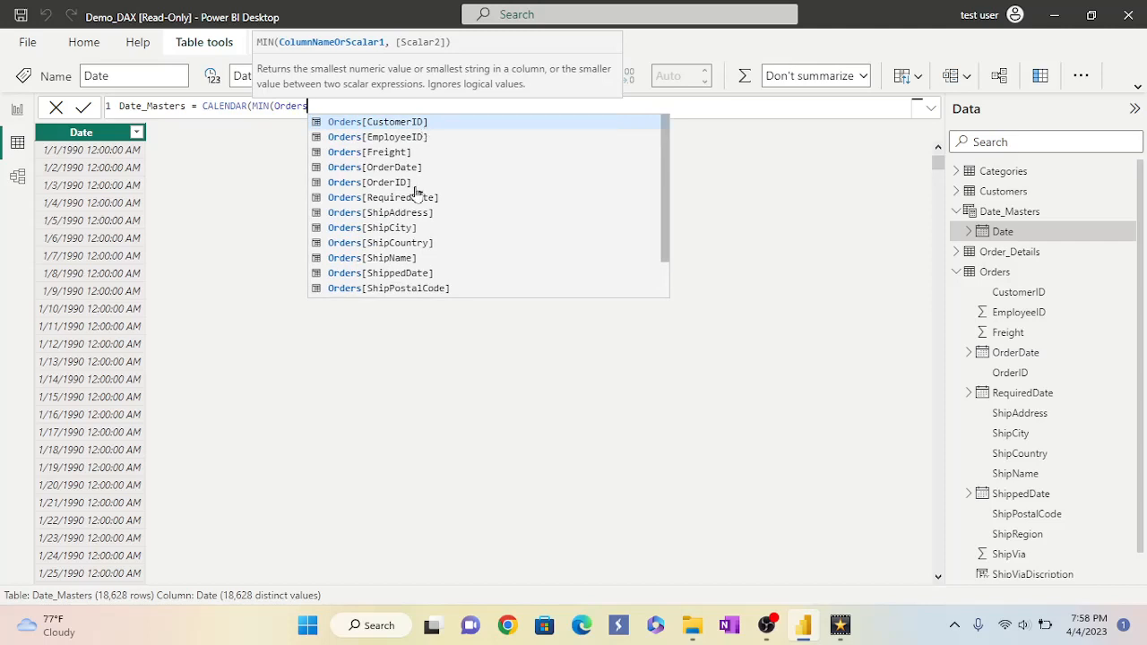
left_click(406, 169)
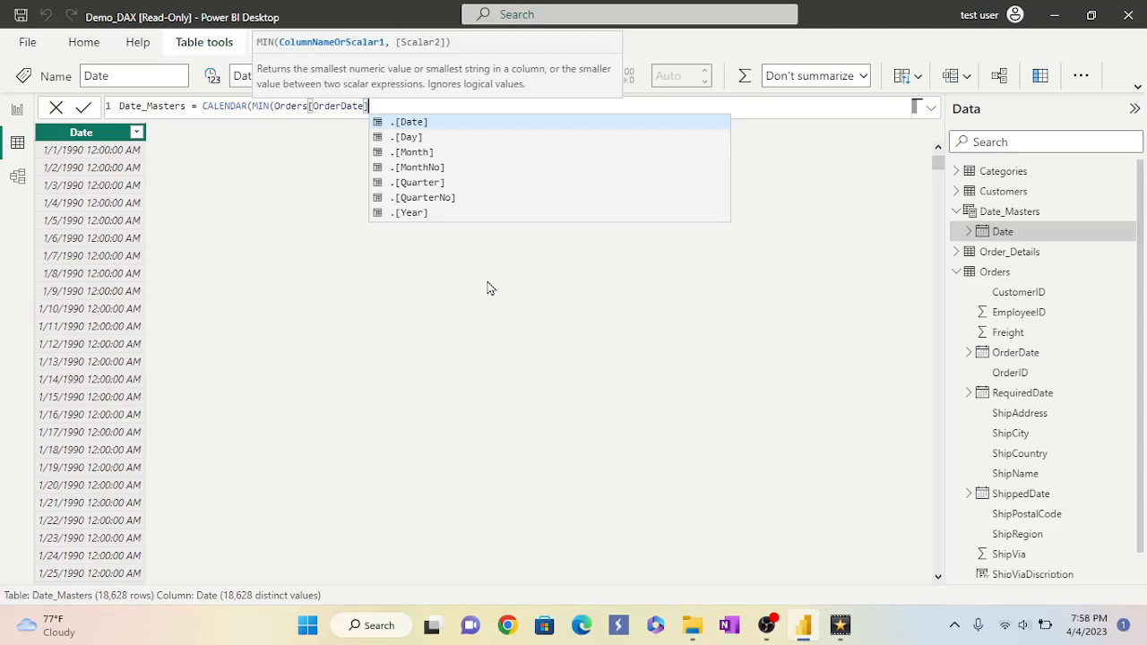
type(")")
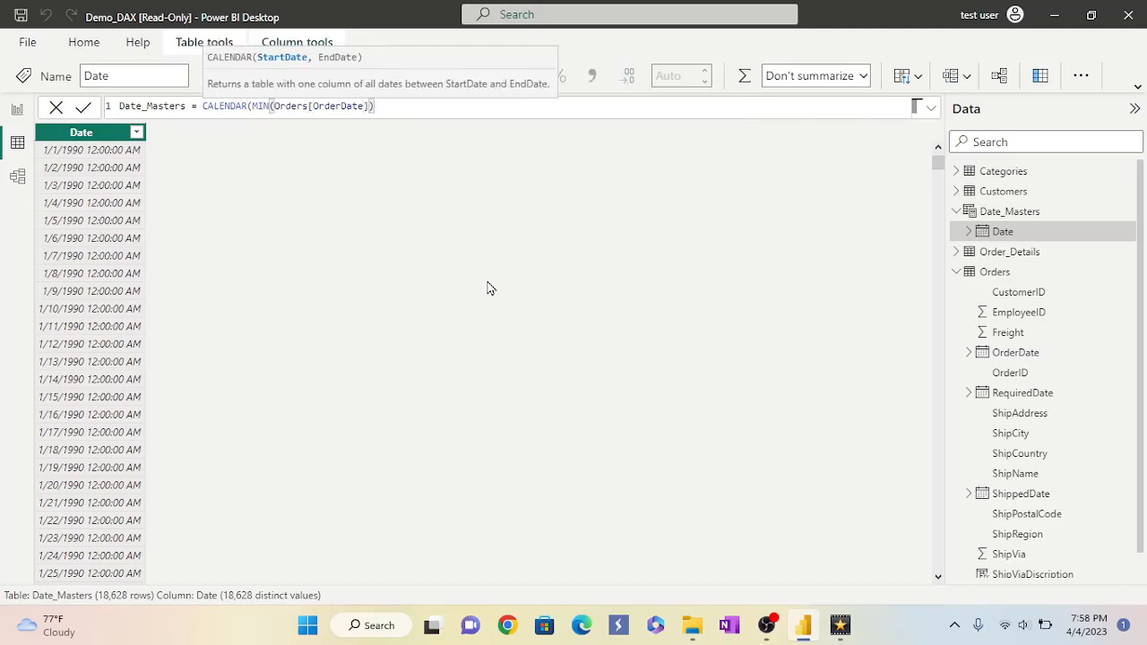
Add MAX(Orders[OrderDate]) as the CALENDAR end date, close the formula and commit it.
type(", M")
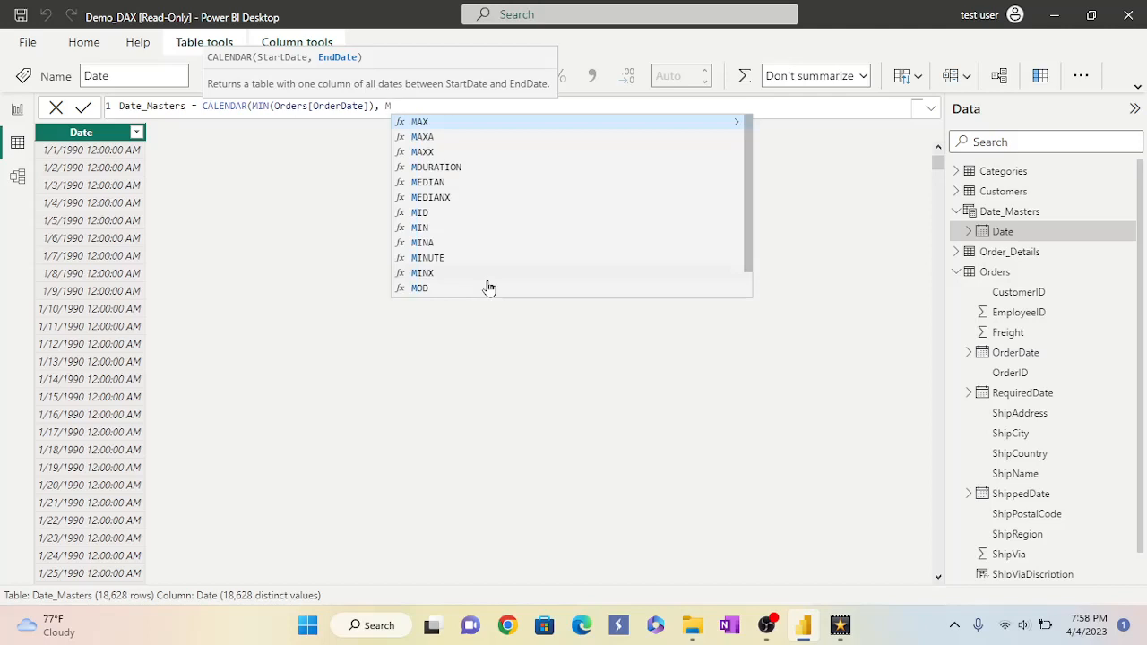
type("AX")
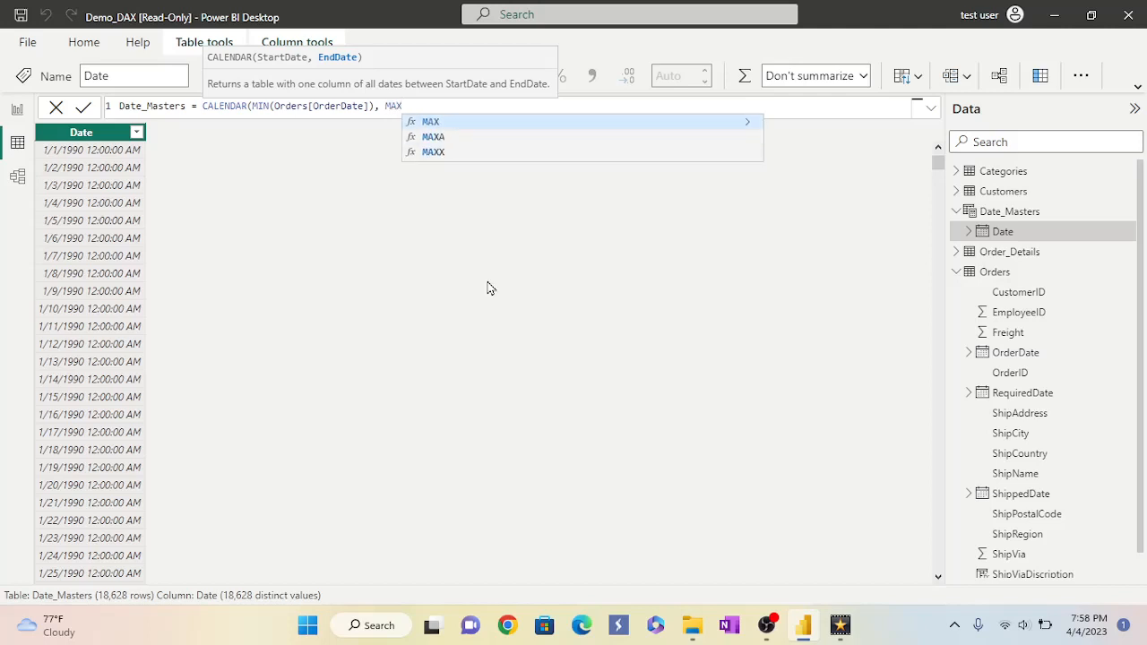
type("(O")
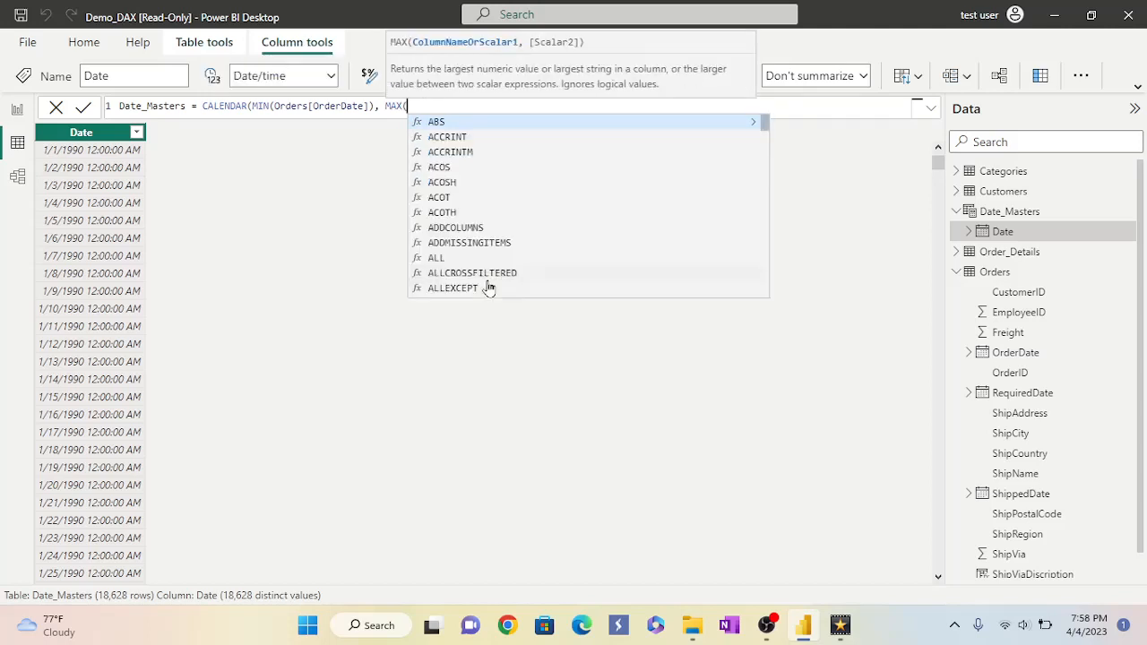
type("ders")
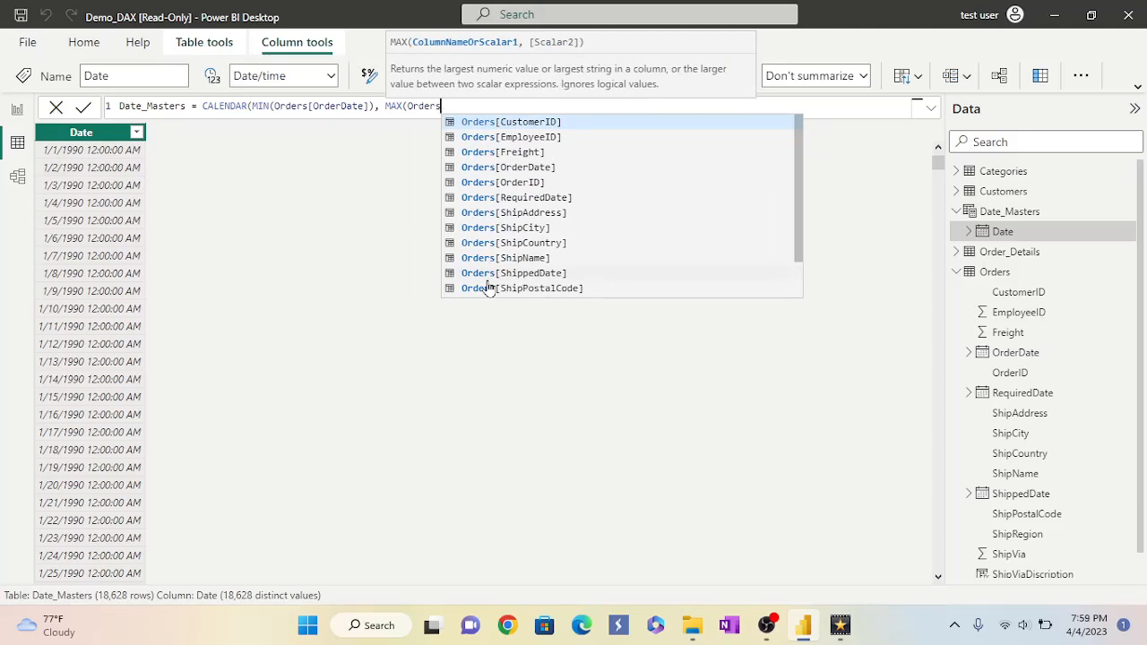
left_click(517, 169)
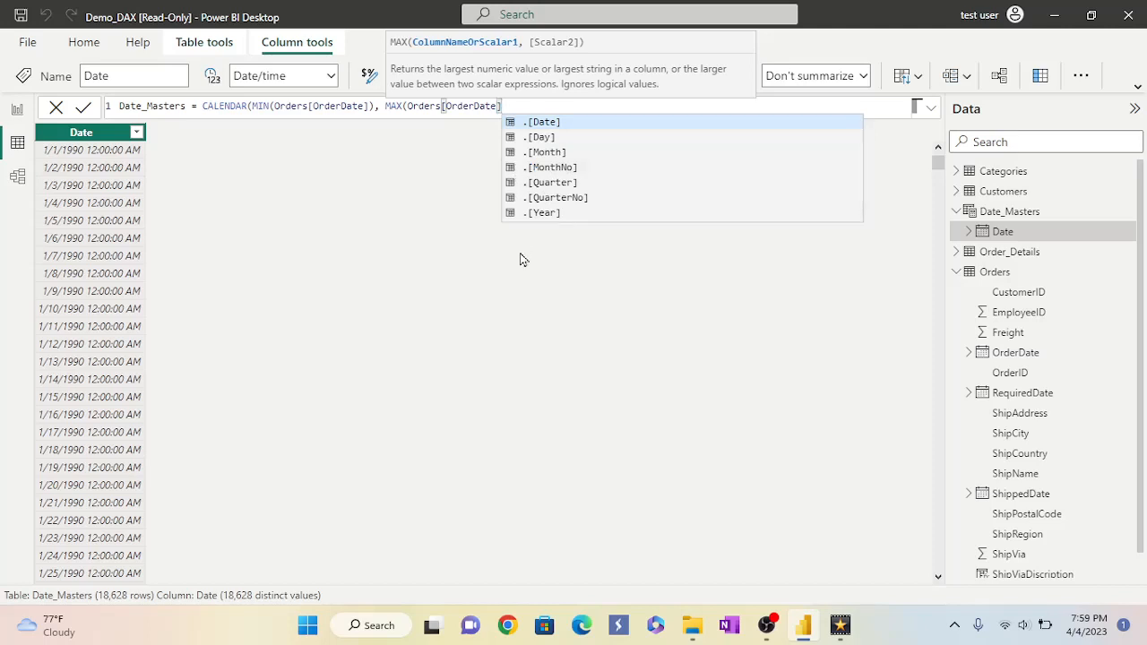
type("))")
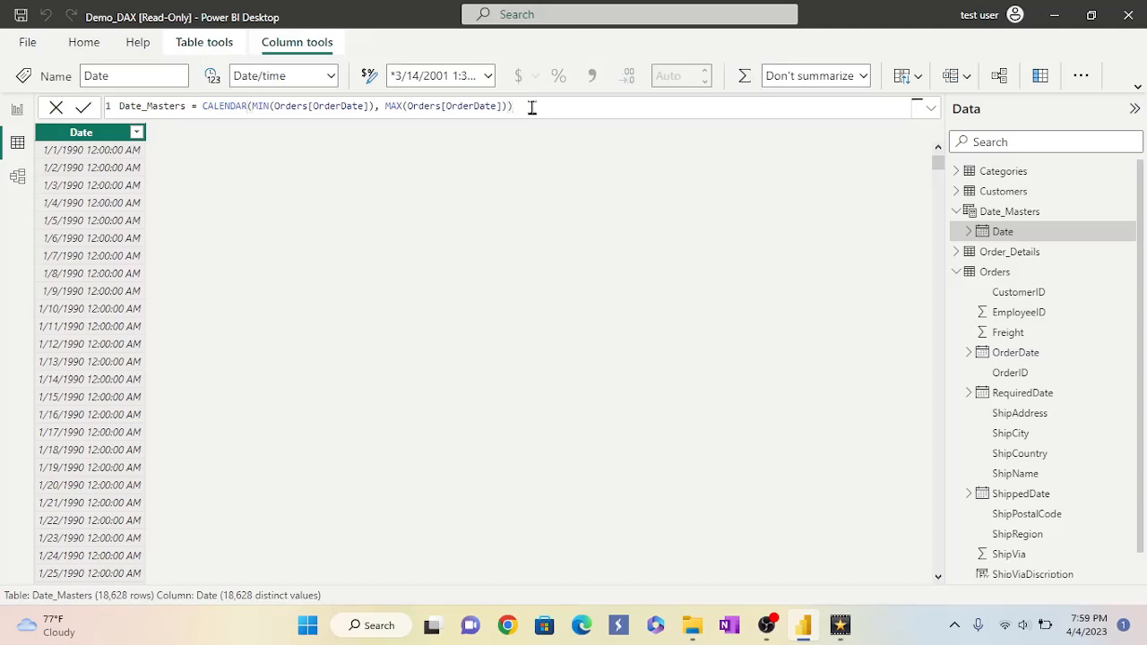
key("Return")
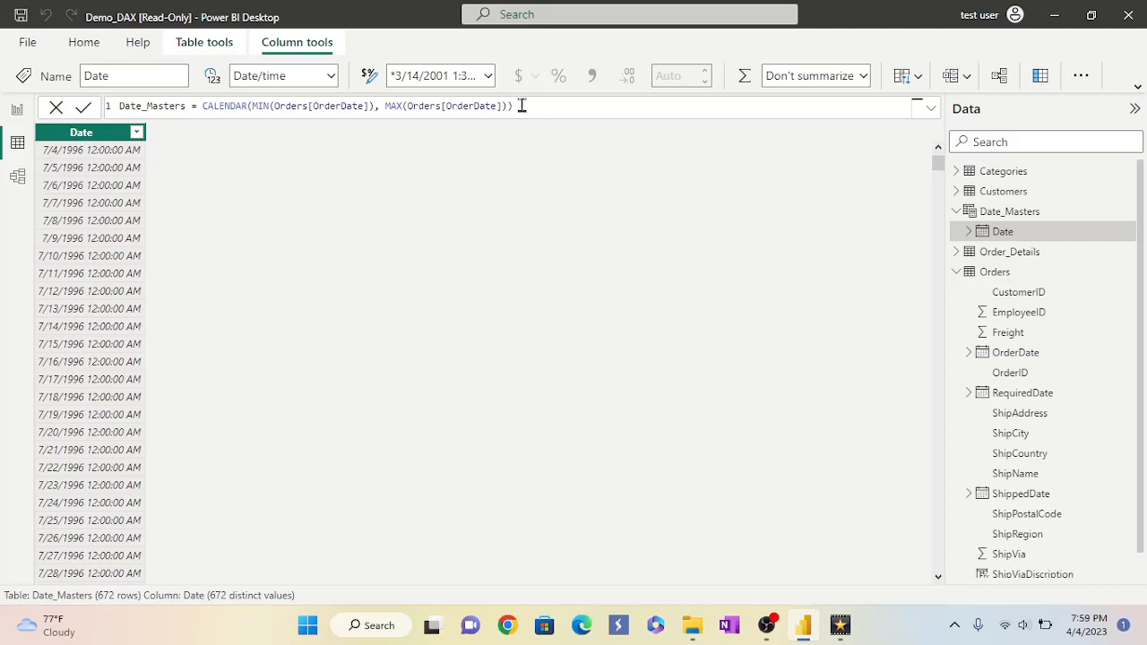
Check the first and last dates of the rebuilt Date_Masters table and look through its rows.
left_click(521, 105)
left_click(136, 132)
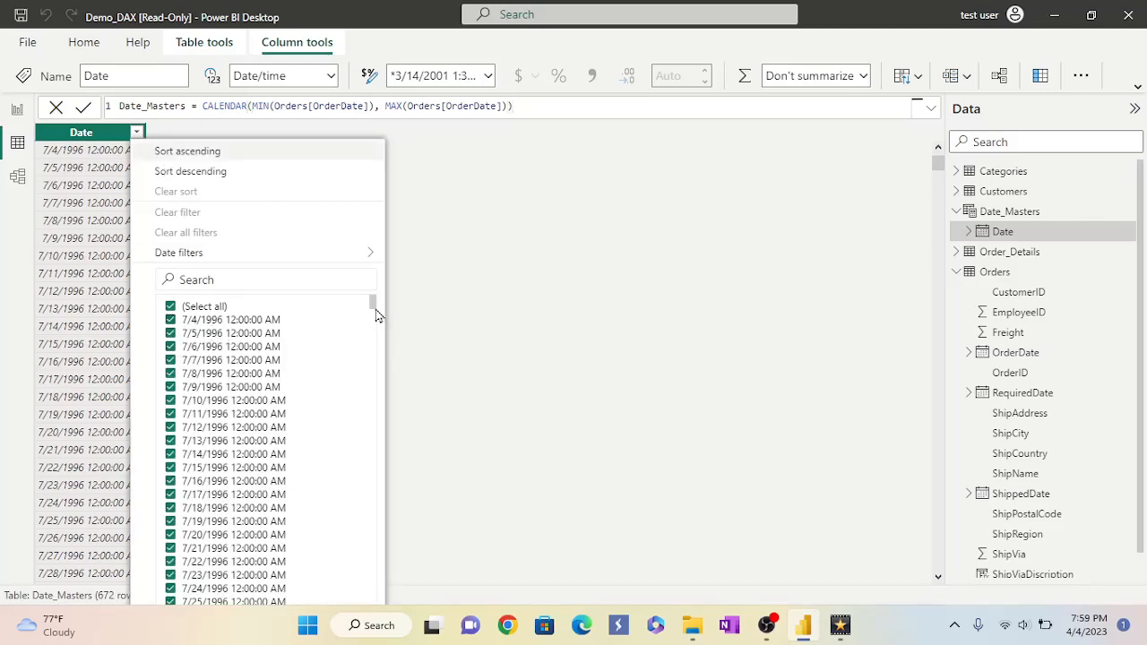
left_click_drag(375, 310, 392, 613)
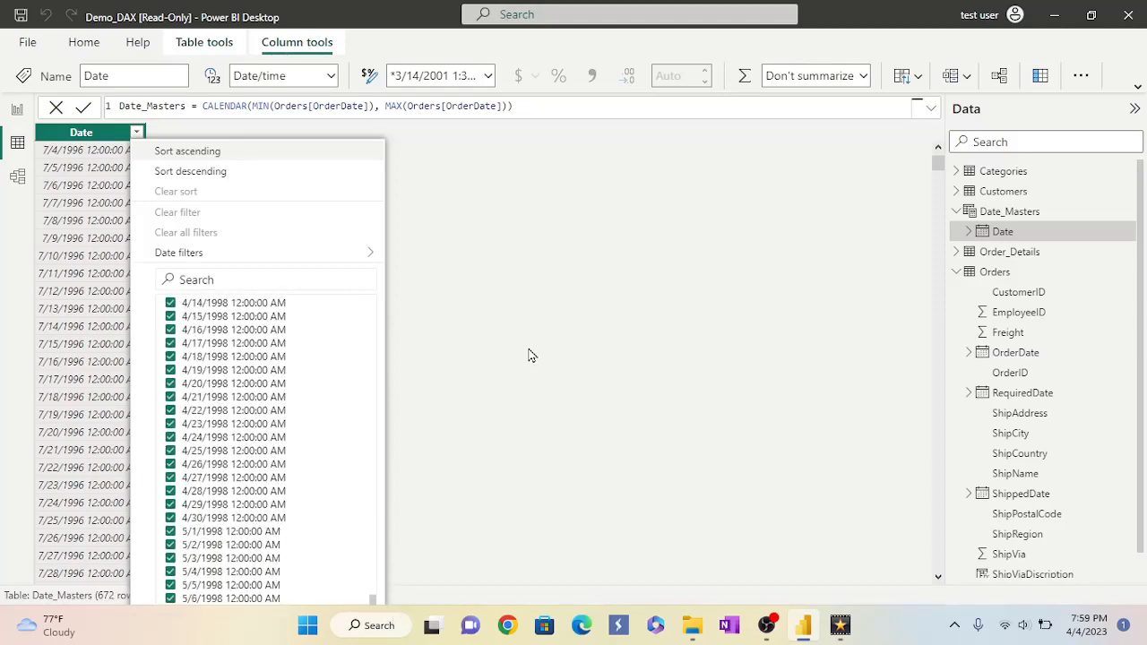
left_click(472, 279)
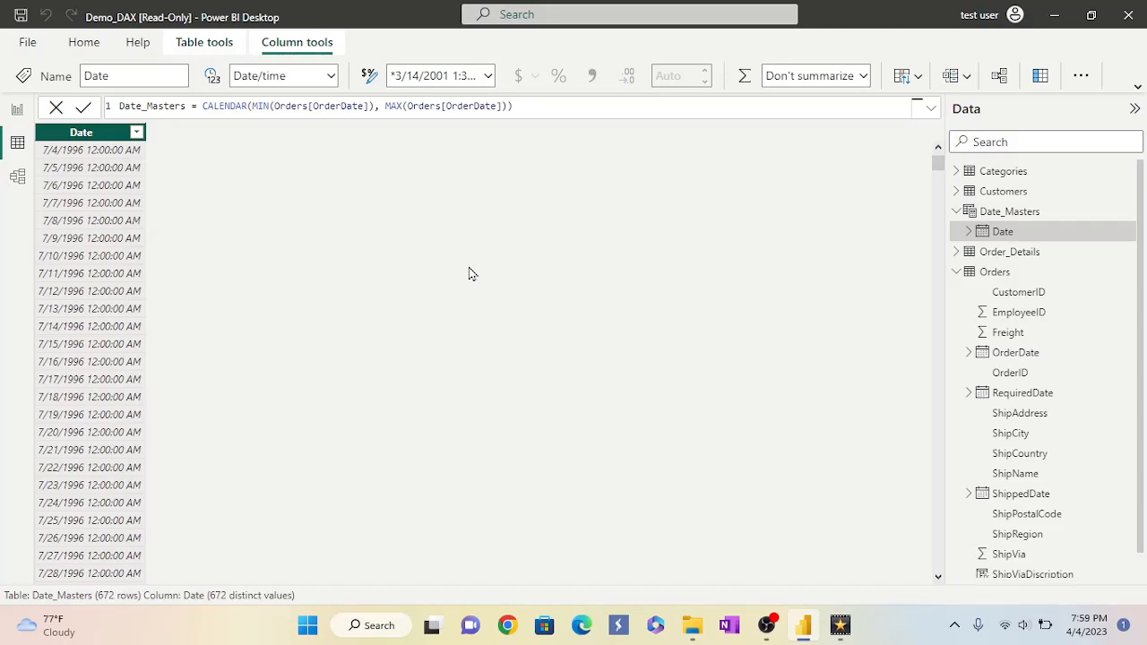
left_click(525, 107)
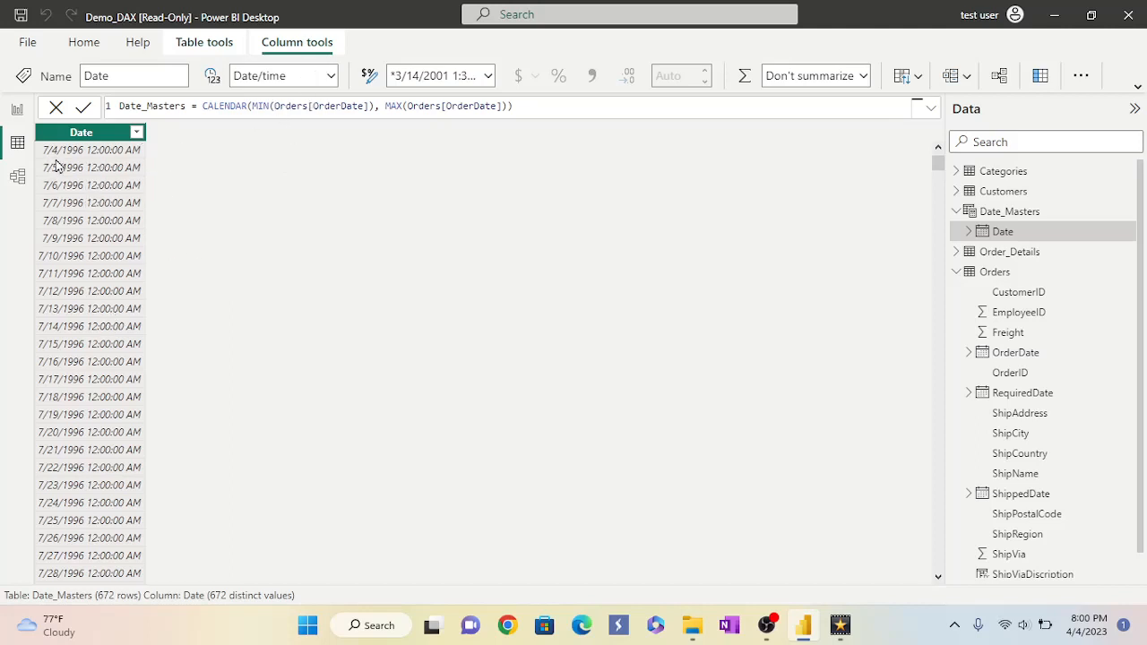
scroll(134, 291, "down", 15)
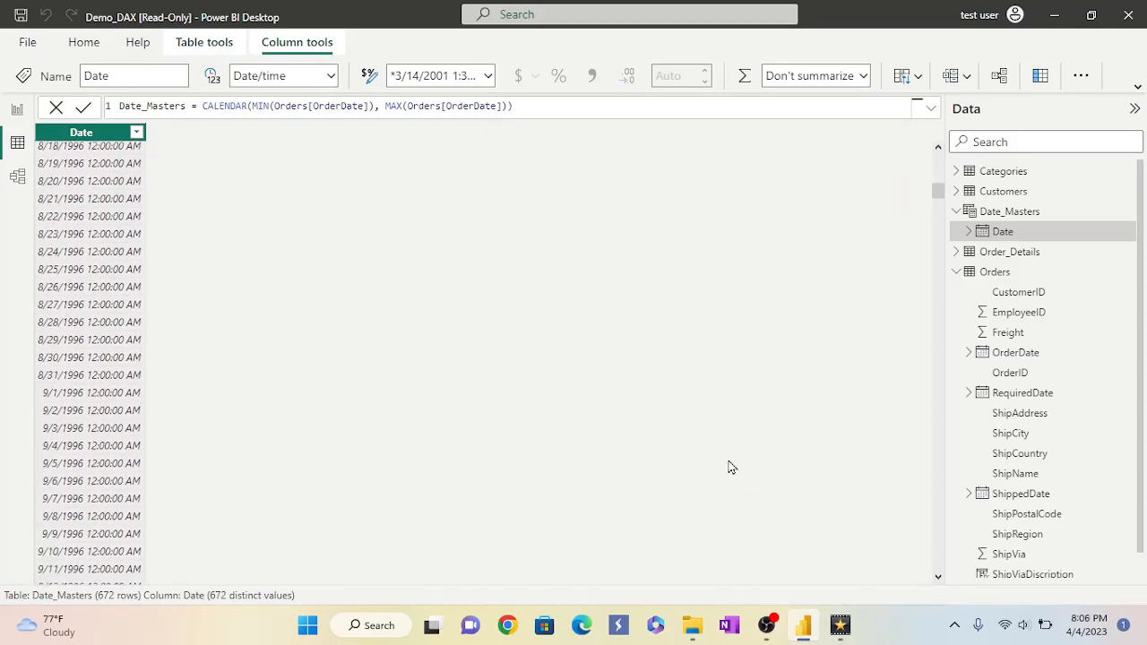
scroll(584, 406, "up", 1)
scroll(758, 307, "up", 4)
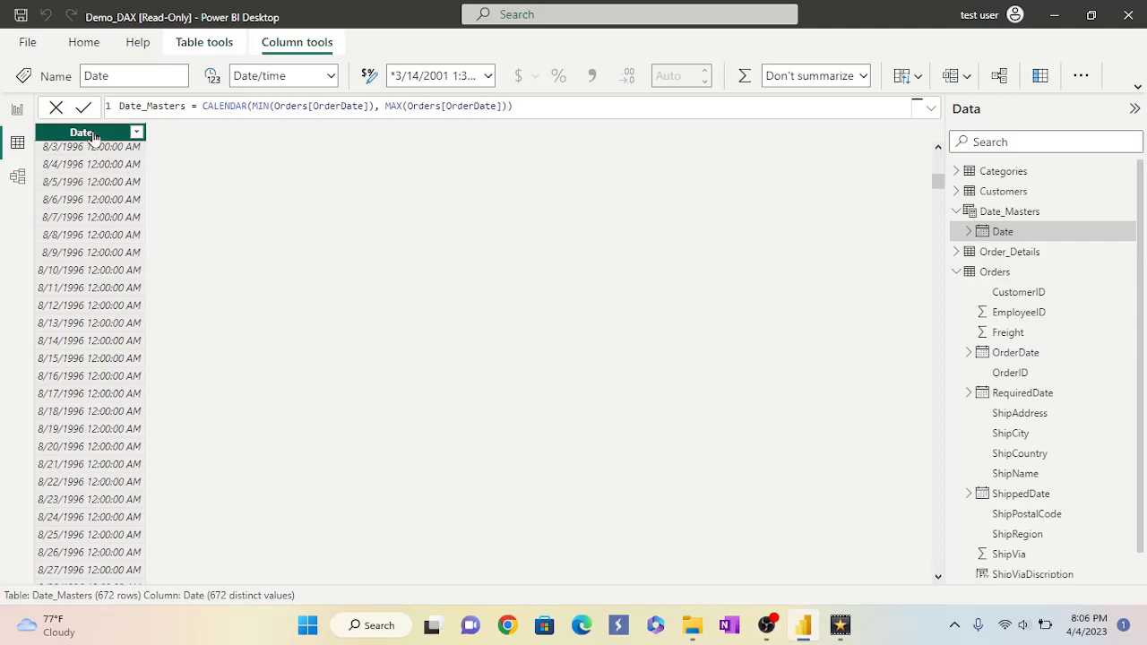
Format the Date column of Date_Masters as 03/14/01 (mm/dd/yy).
left_click(489, 77)
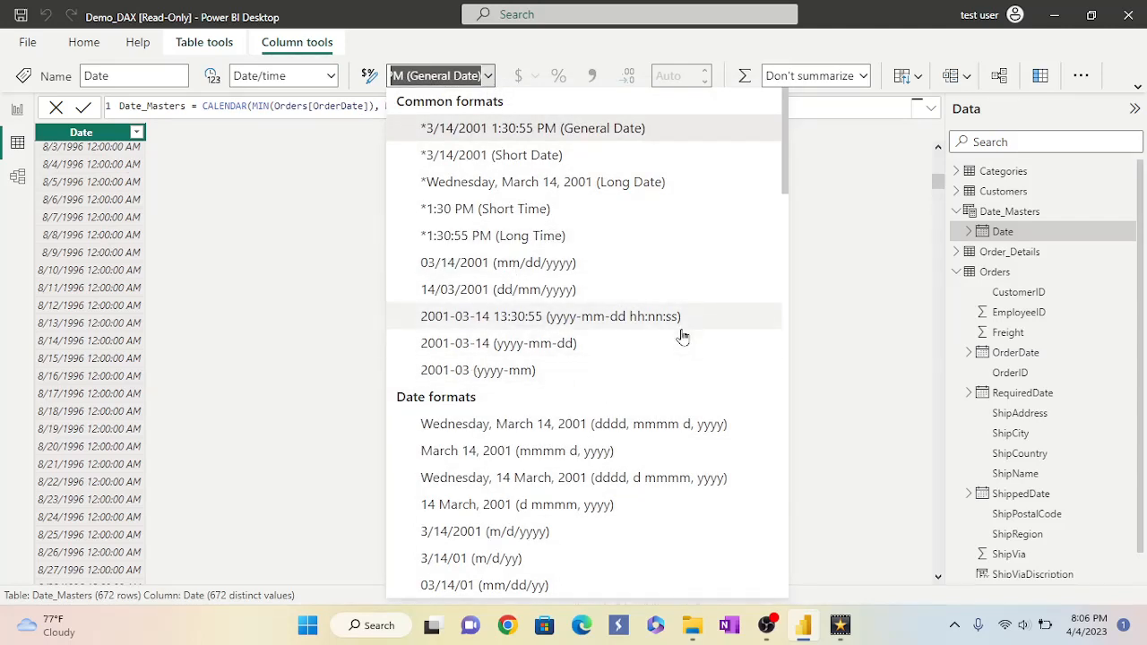
scroll(735, 232, "down", 4)
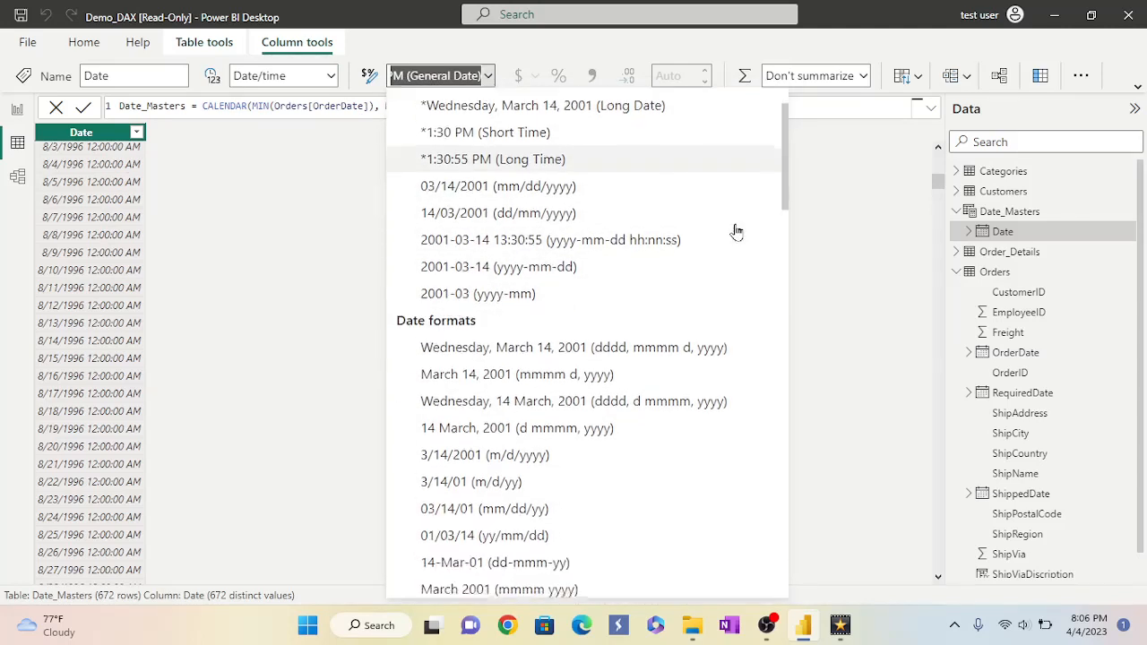
scroll(736, 232, "down", 8)
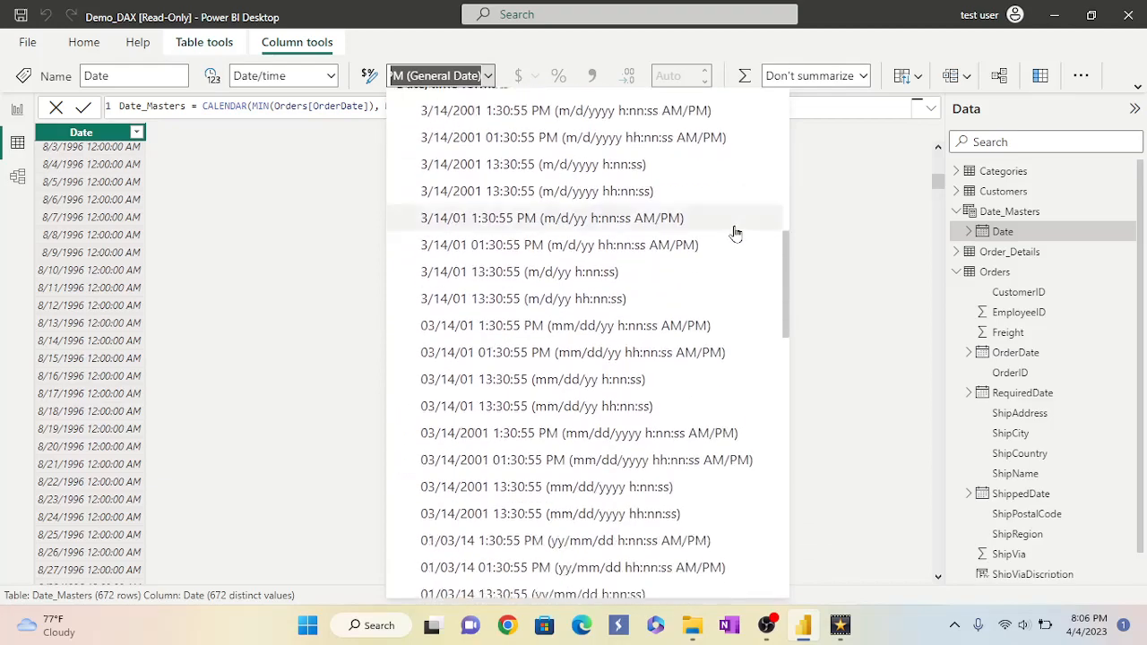
scroll(736, 232, "down", 8)
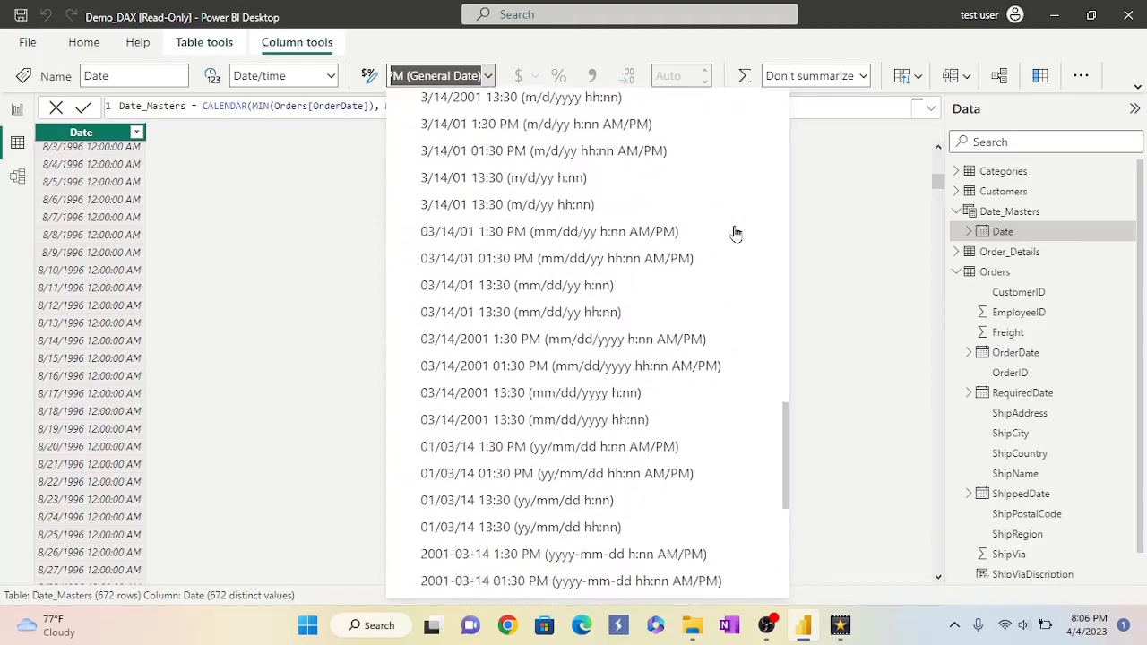
scroll(736, 232, "up", 8)
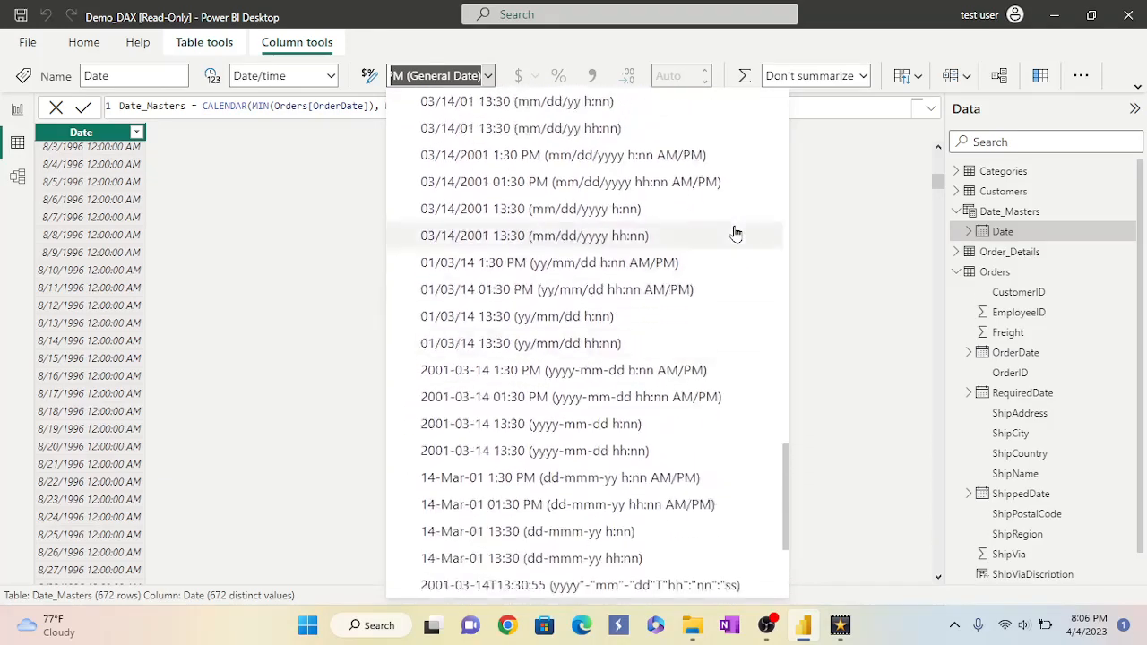
scroll(736, 232, "up", 8)
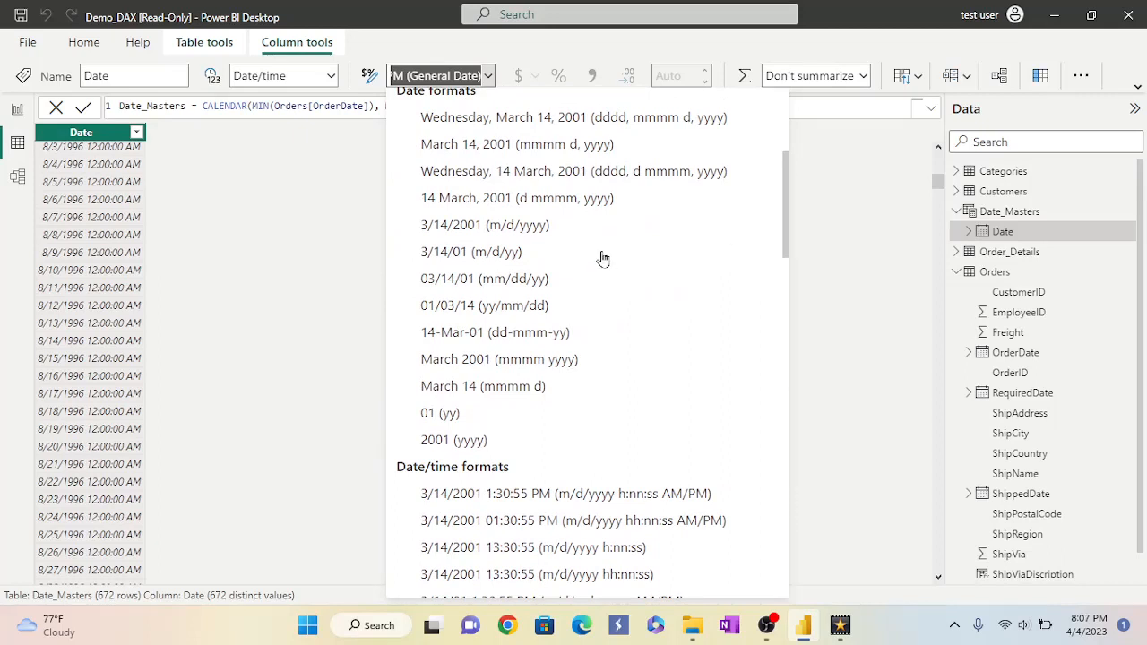
left_click(535, 285)
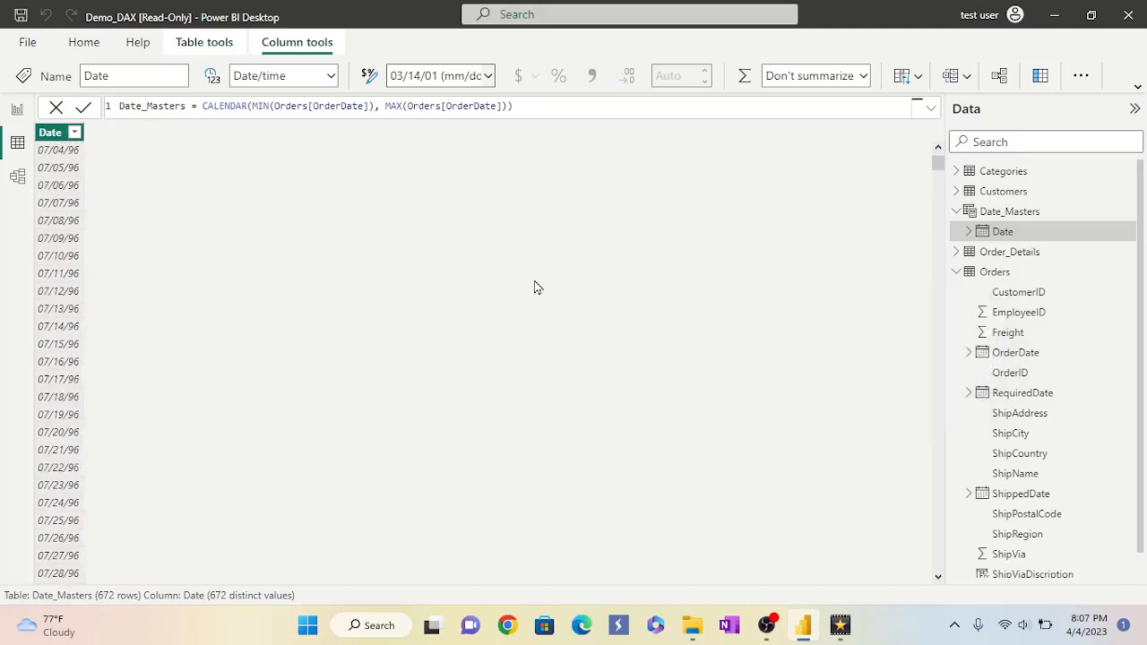
Open the model diagram, collapse the Properties and Data panes, and bring the Date_Masters table into view.
left_click(17, 178)
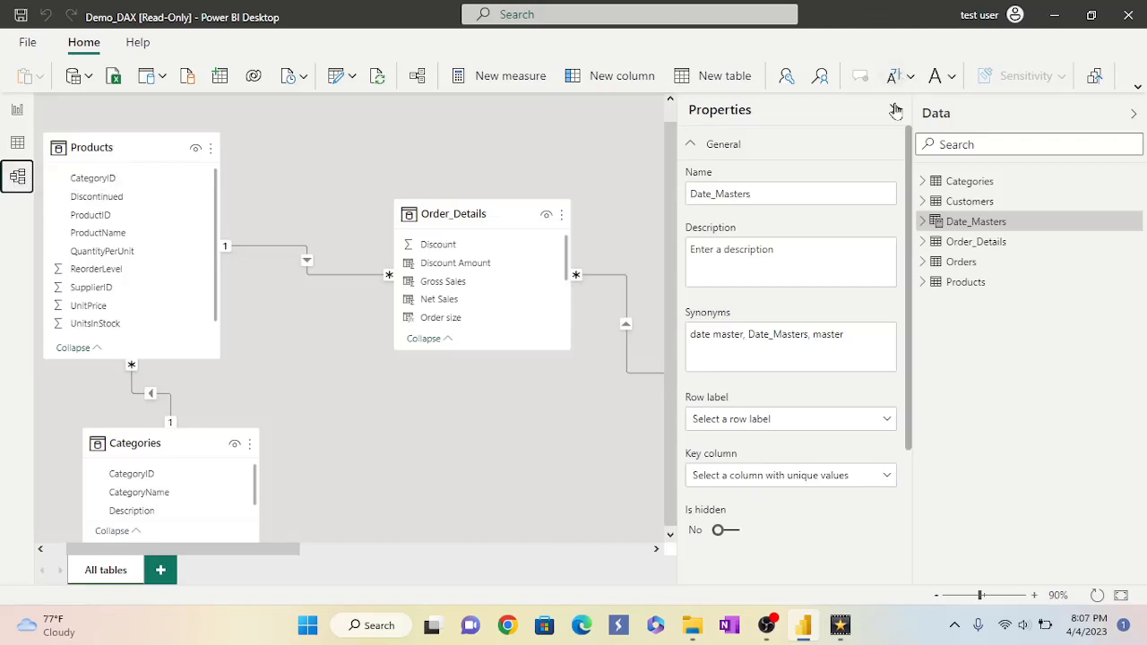
left_click(895, 110)
left_click(1134, 114)
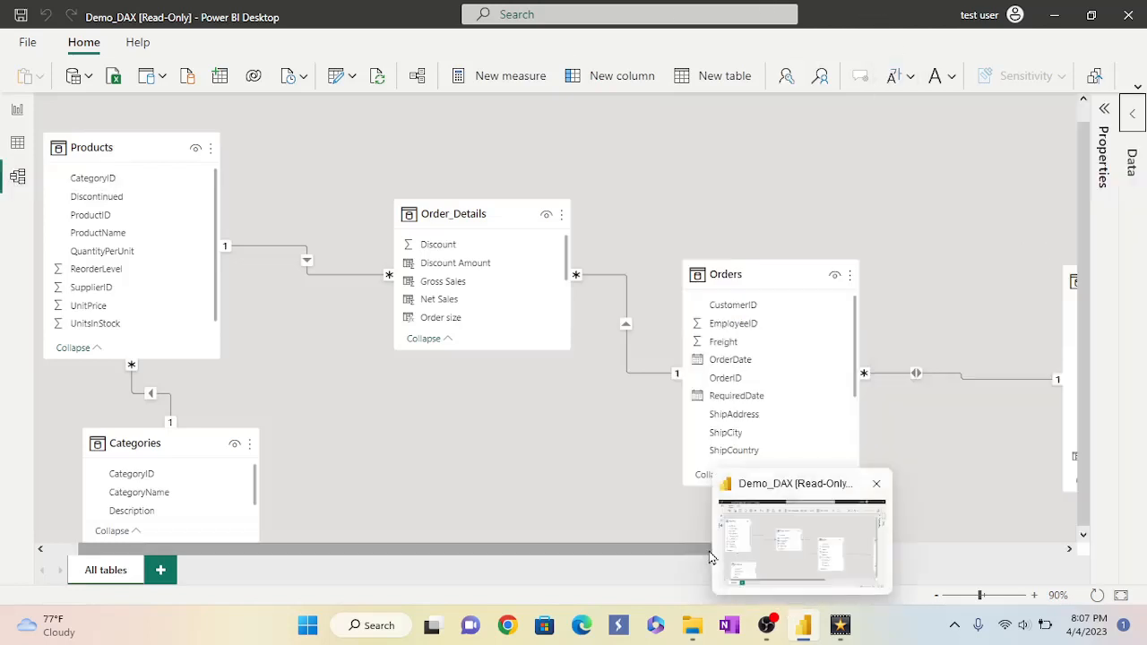
left_click_drag(673, 556, 975, 555)
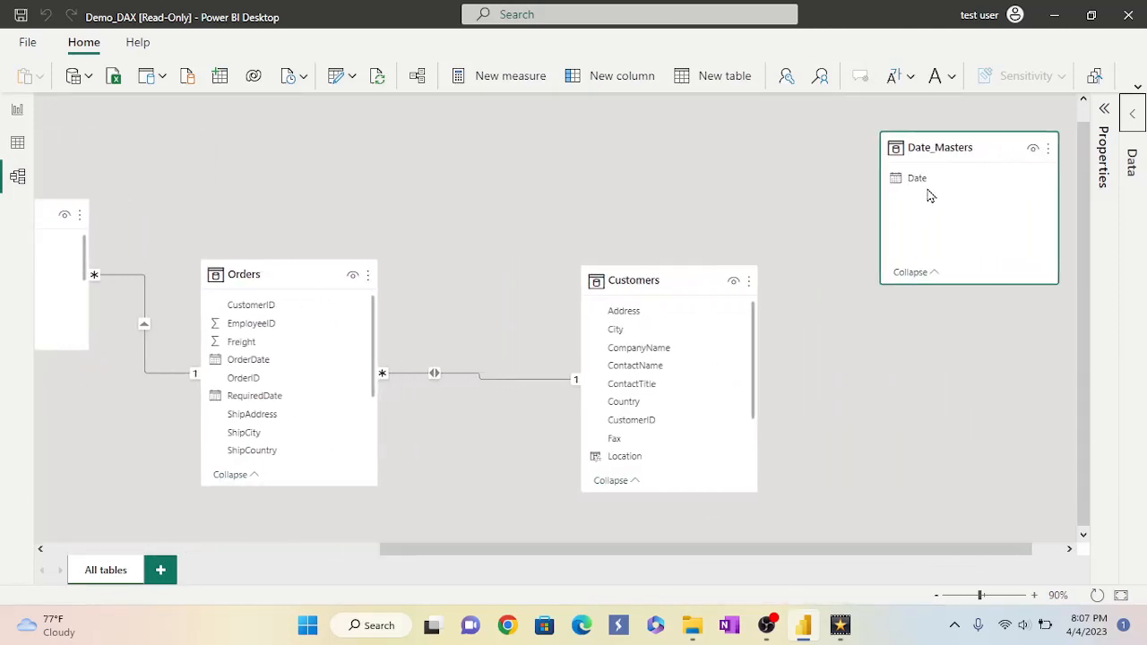
Arrange the Date_Masters and Customers tables around Orders, and relate Orders[OrderDate] to Date_Masters[Date].
left_click_drag(984, 146, 727, 107)
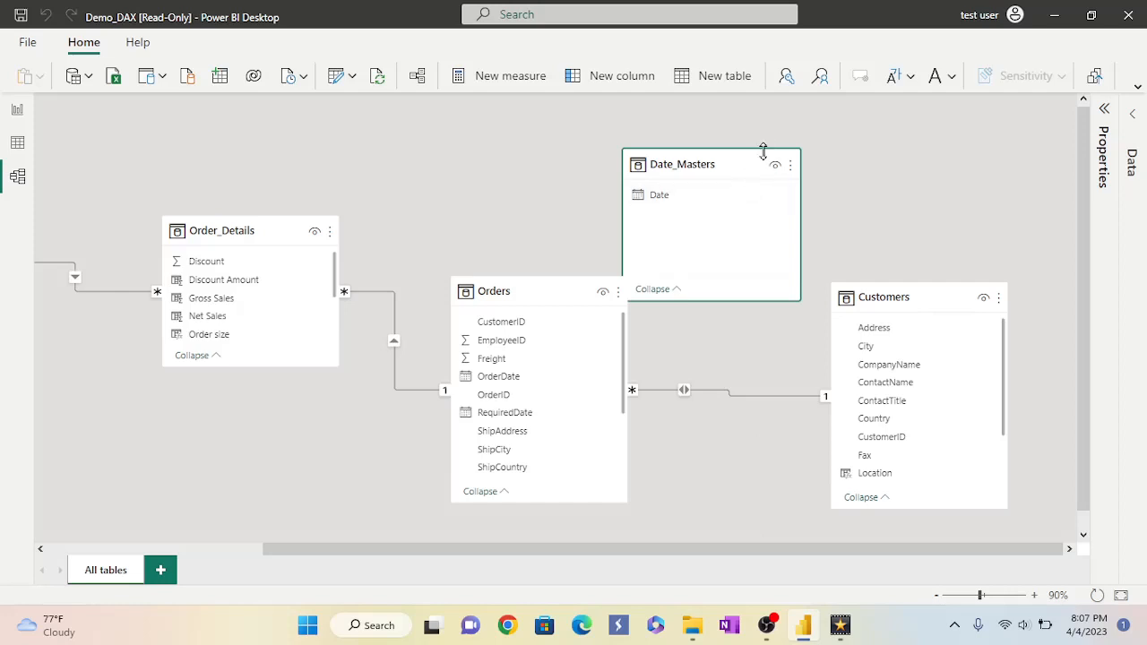
left_click_drag(751, 154, 772, 143)
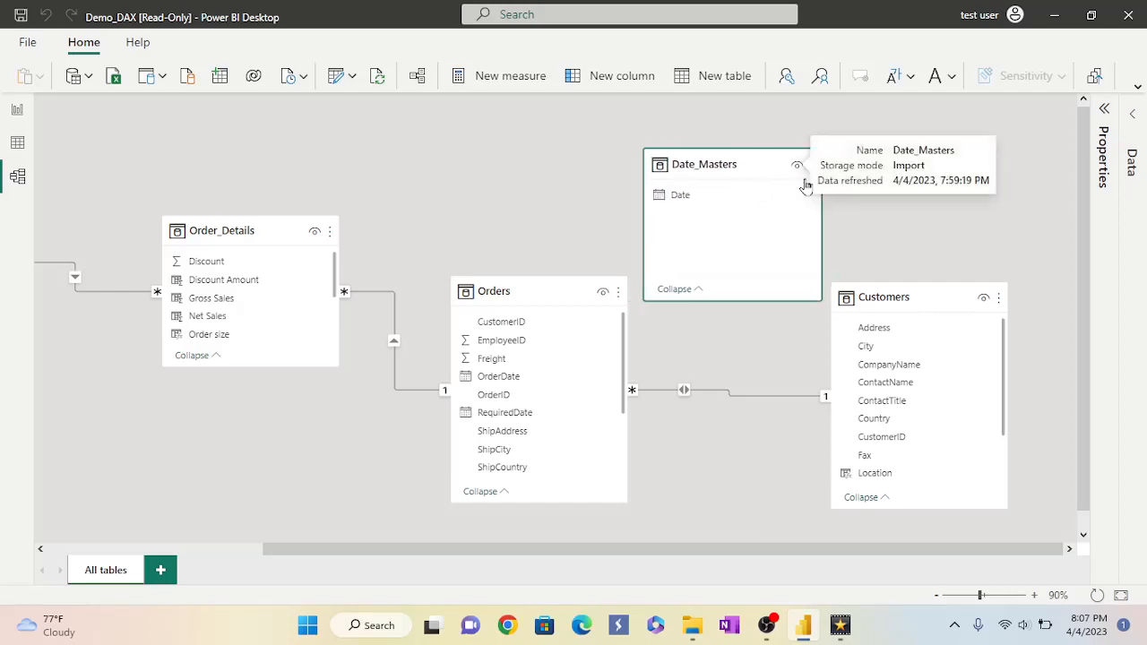
left_click_drag(922, 287, 937, 290)
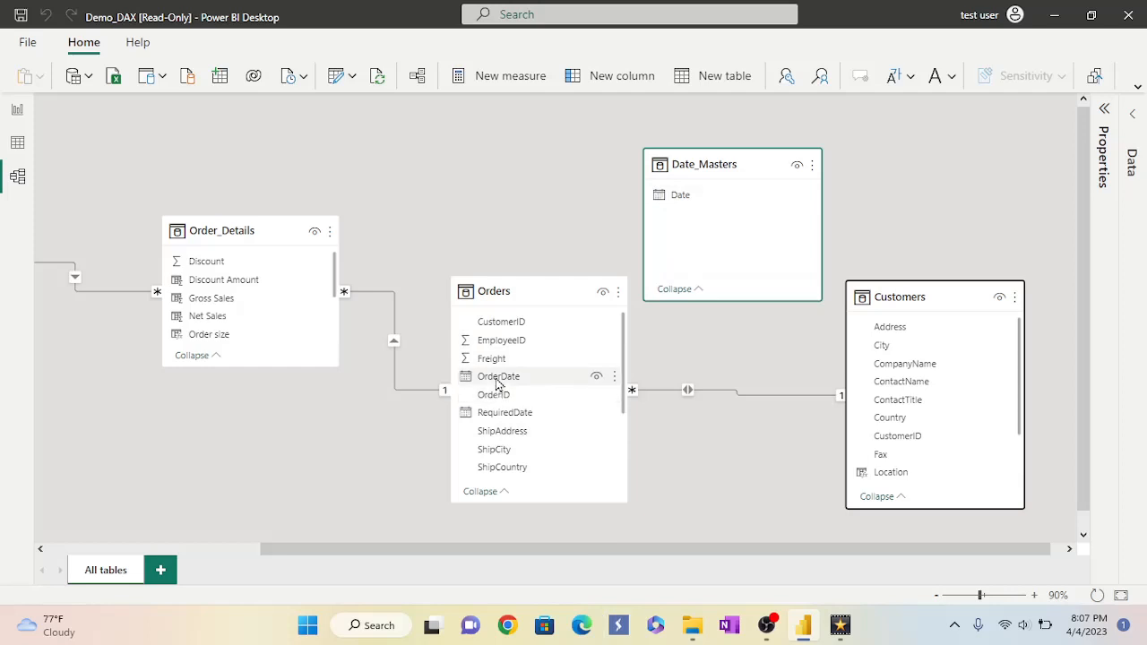
left_click_drag(499, 384, 679, 202)
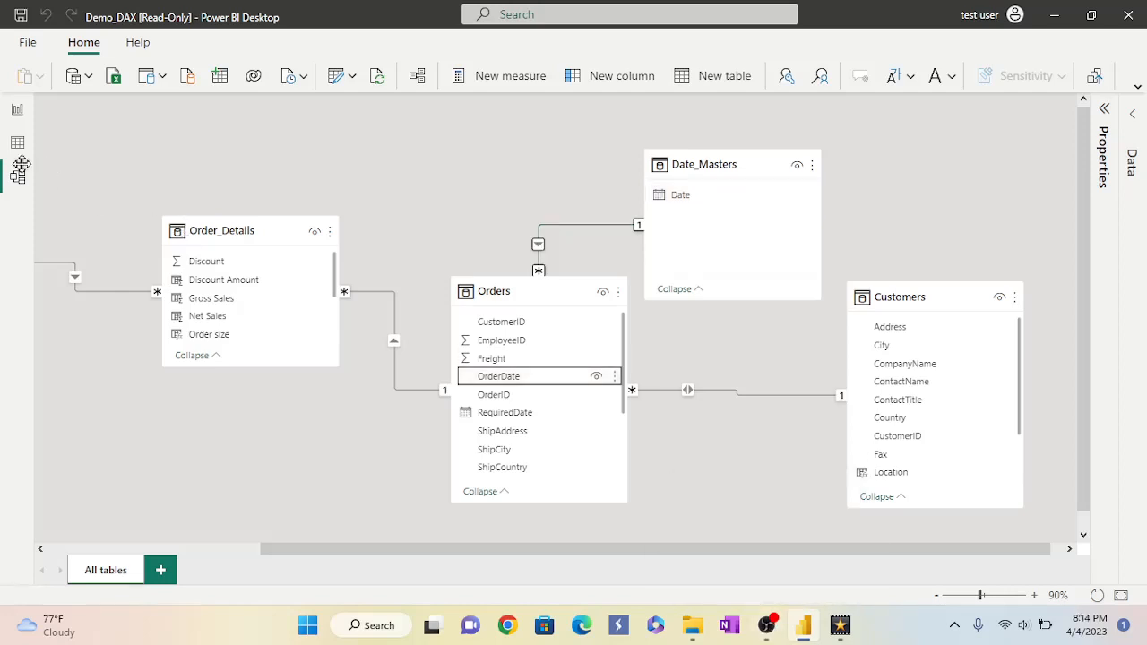
Show the Date_Masters table data and format its Date column as 14/03/2001 (dd/mm/yyyy).
left_click(17, 149)
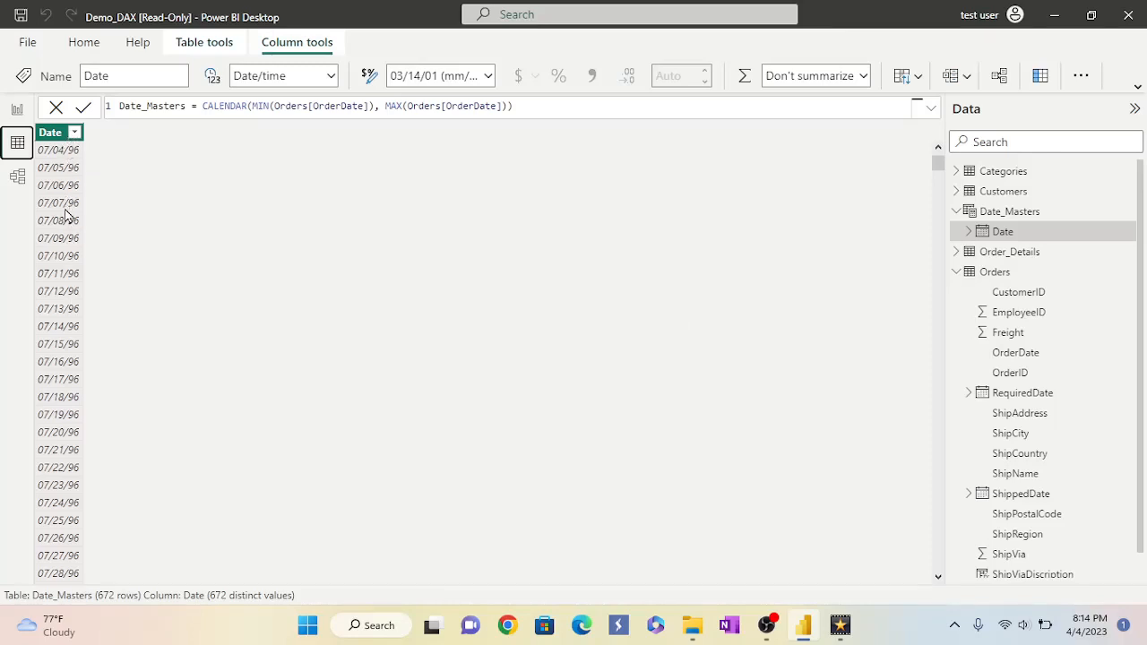
left_click(56, 138)
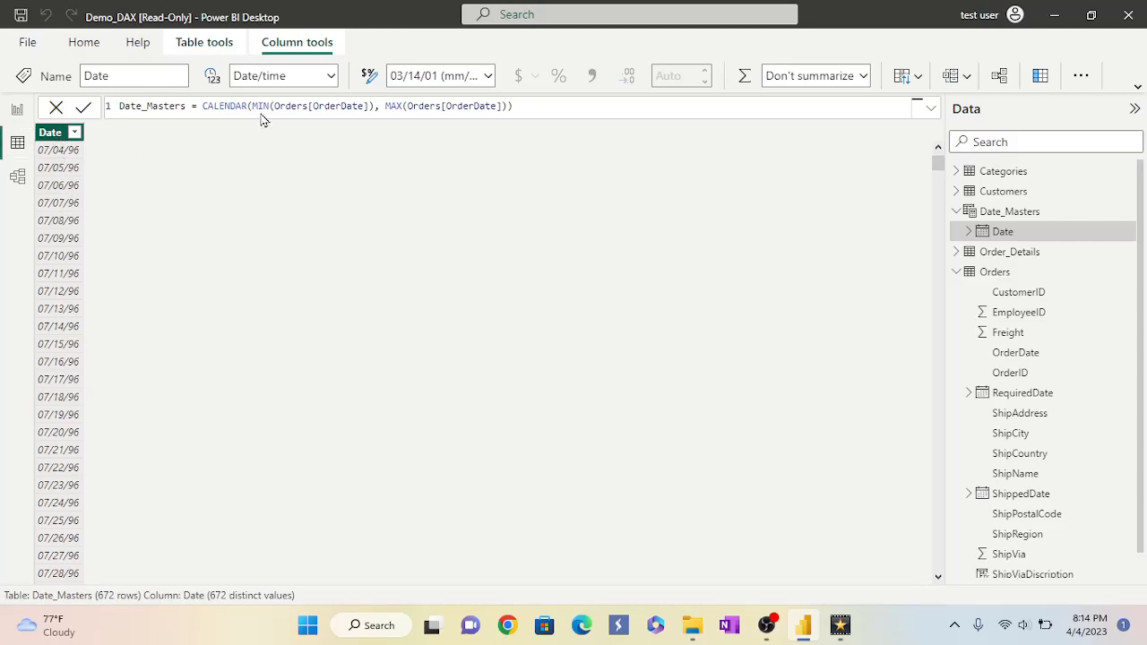
left_click(489, 77)
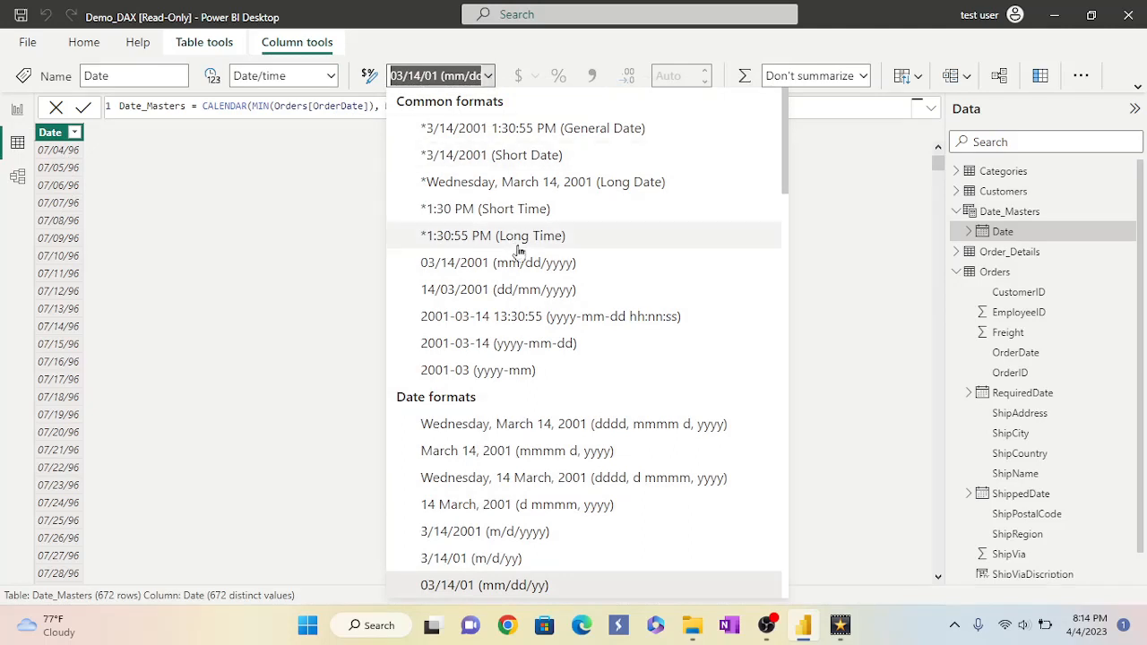
left_click(535, 298)
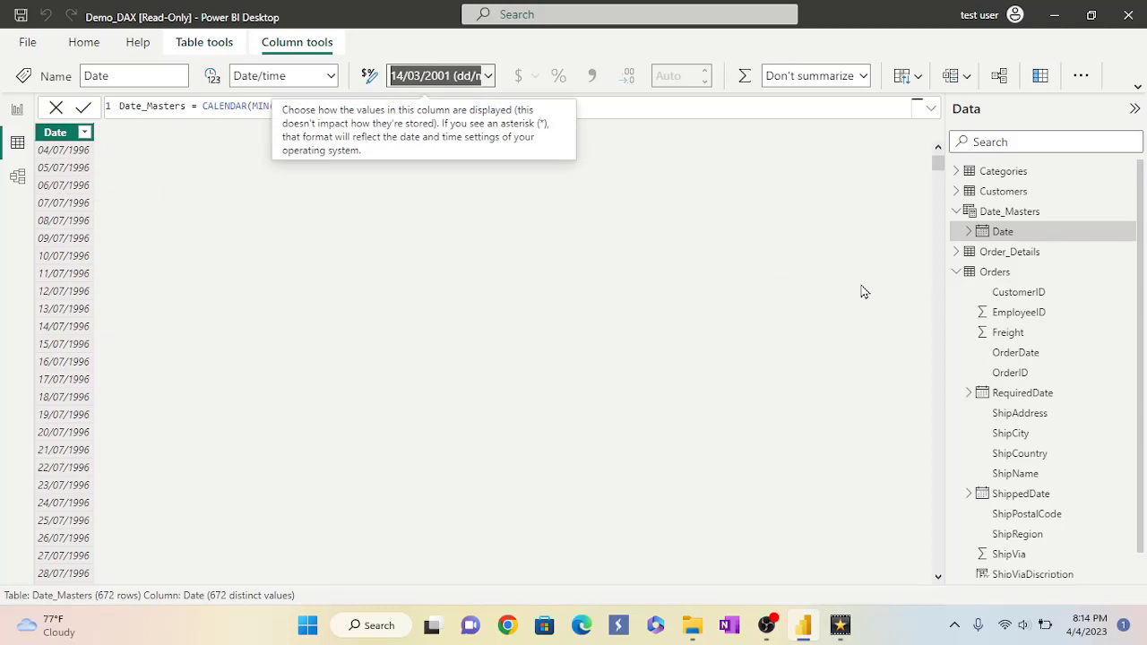
Add a calculated column to Date_Masters with the formula Year = Date_Masters[Date].[Year] and commit it.
right_click(972, 216)
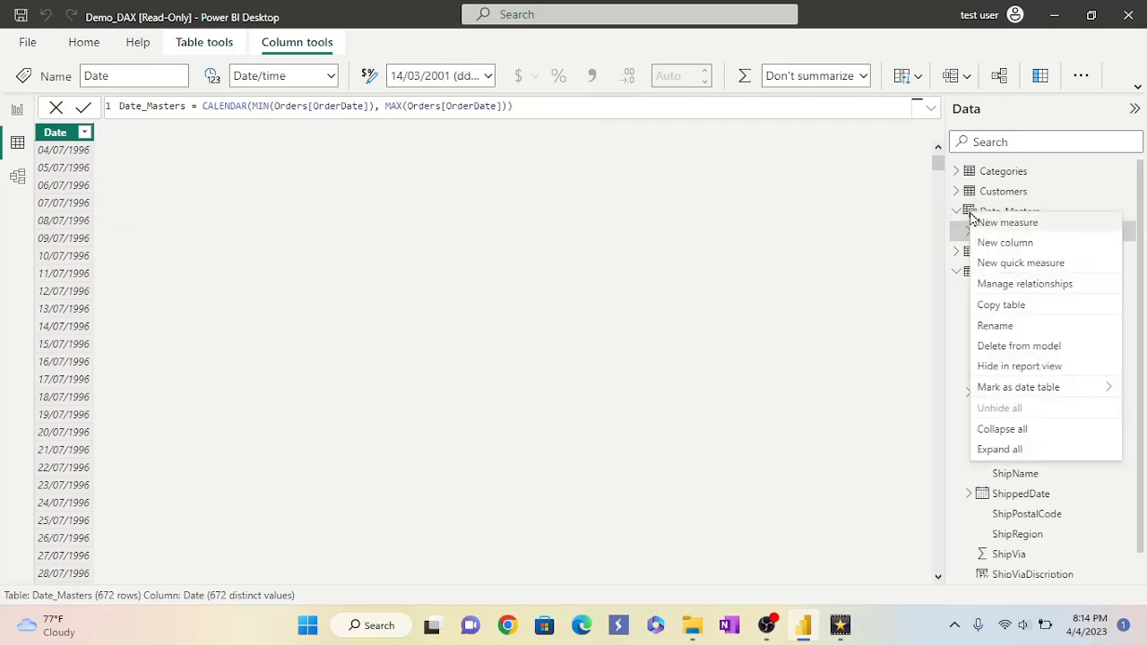
left_click(987, 244)
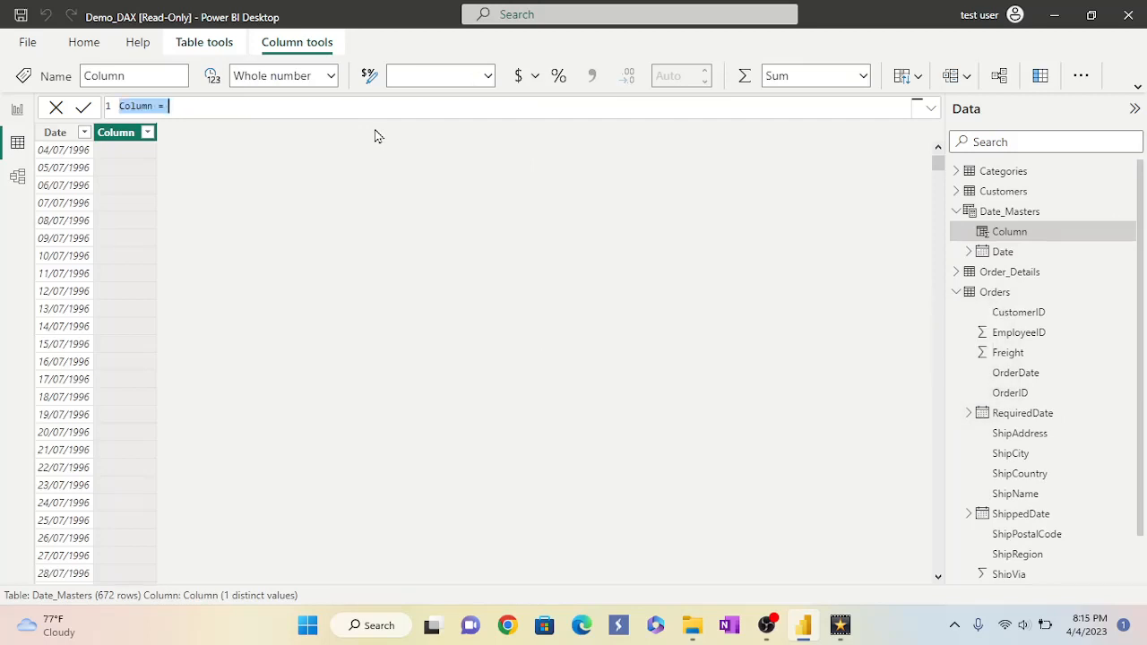
key("BackSpace")
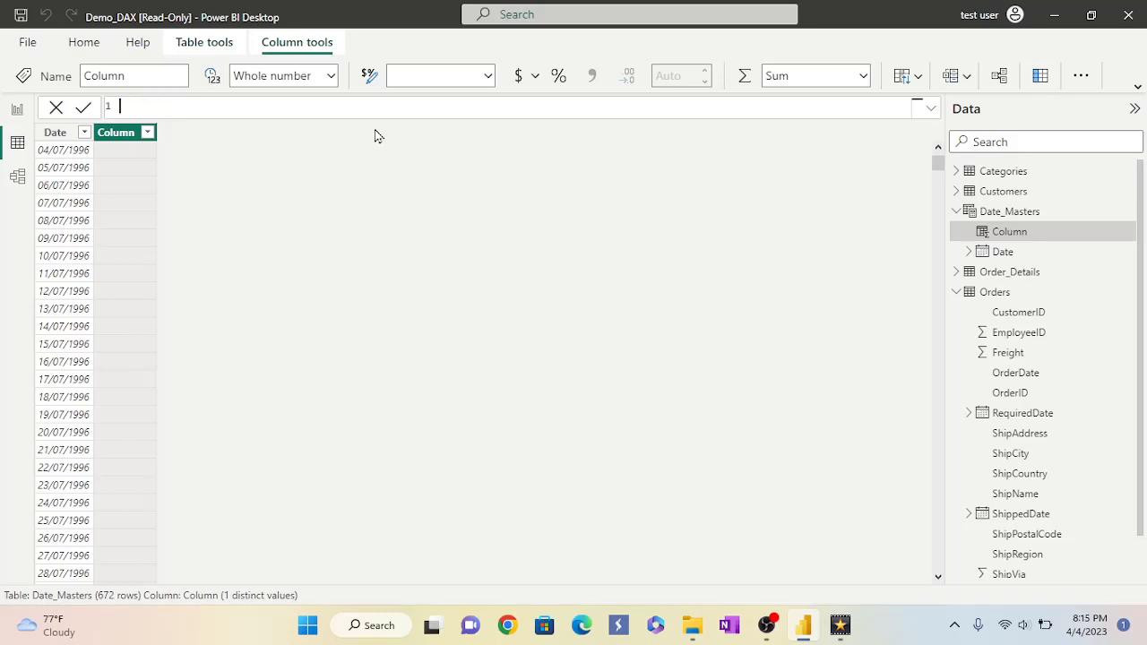
type("Year = D")
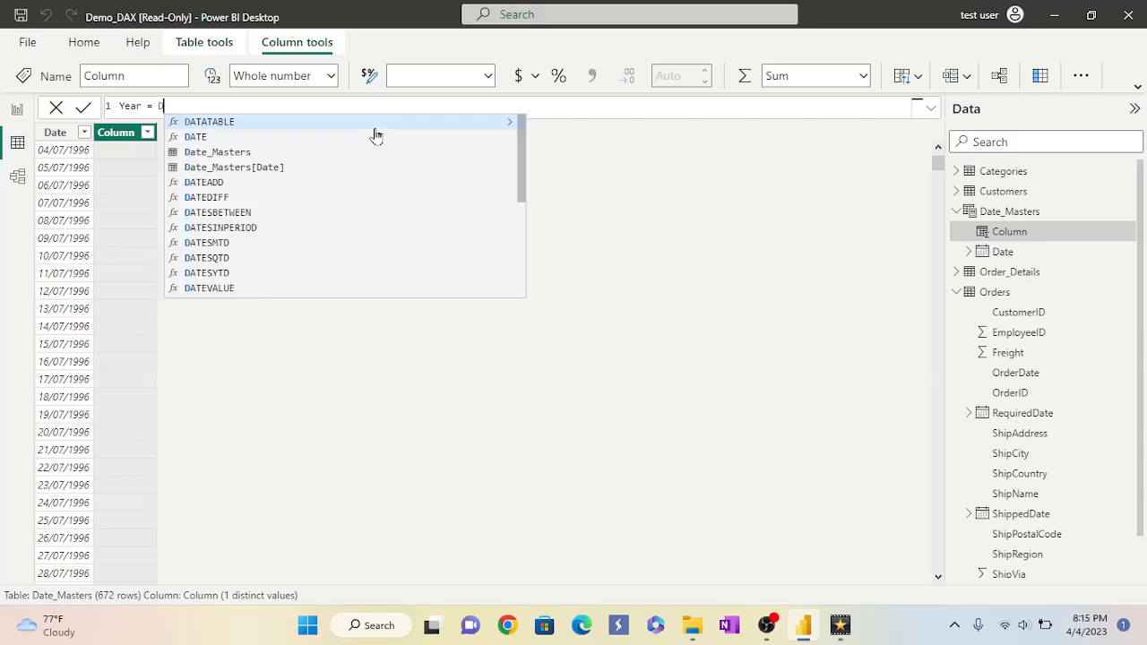
left_click(215, 156)
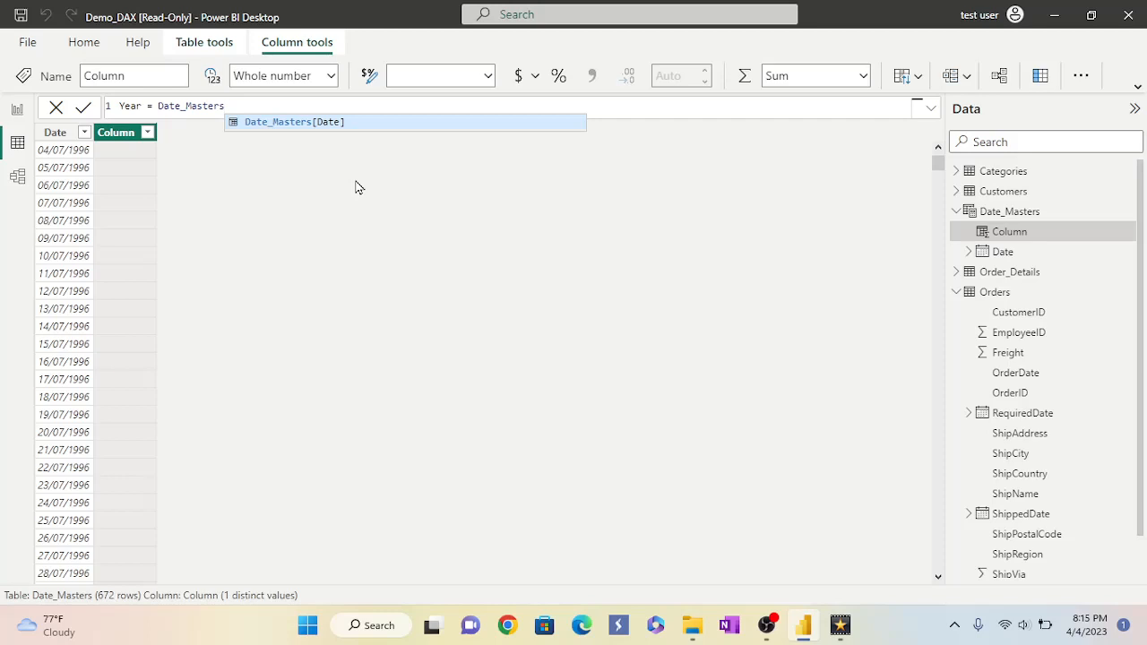
type("[Da")
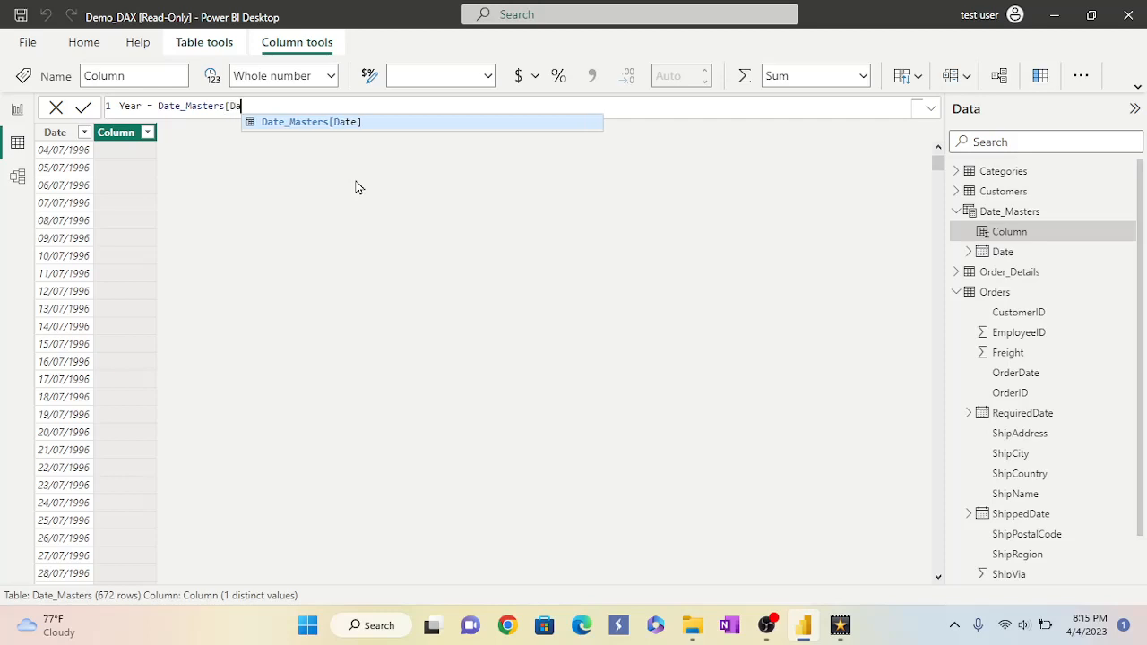
type("te")
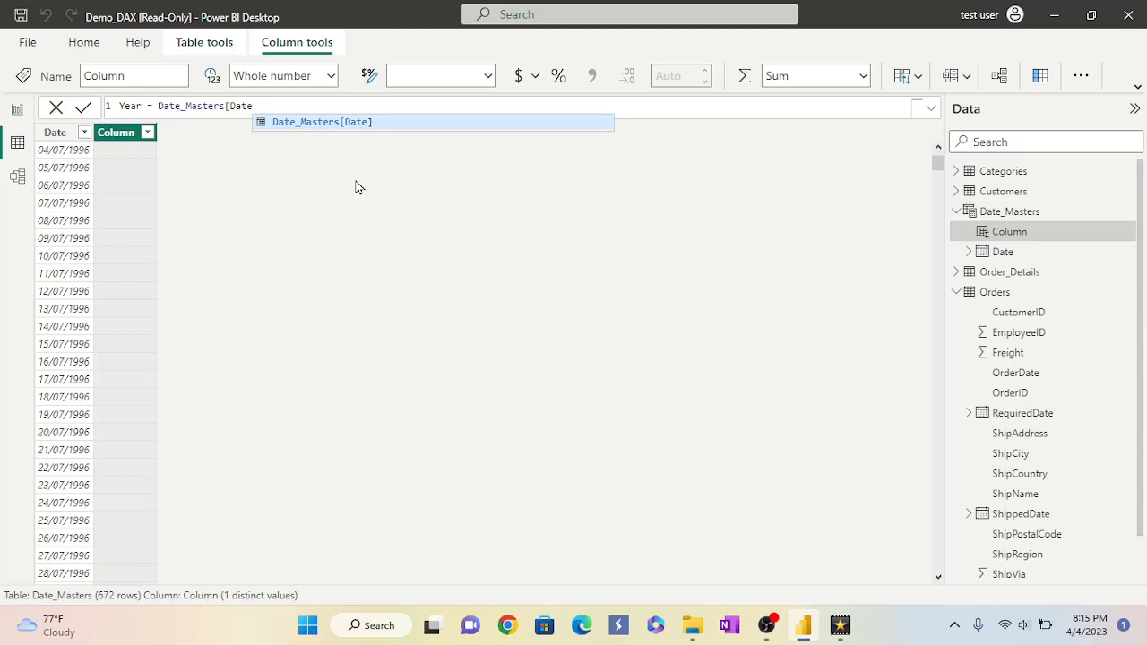
type("]")
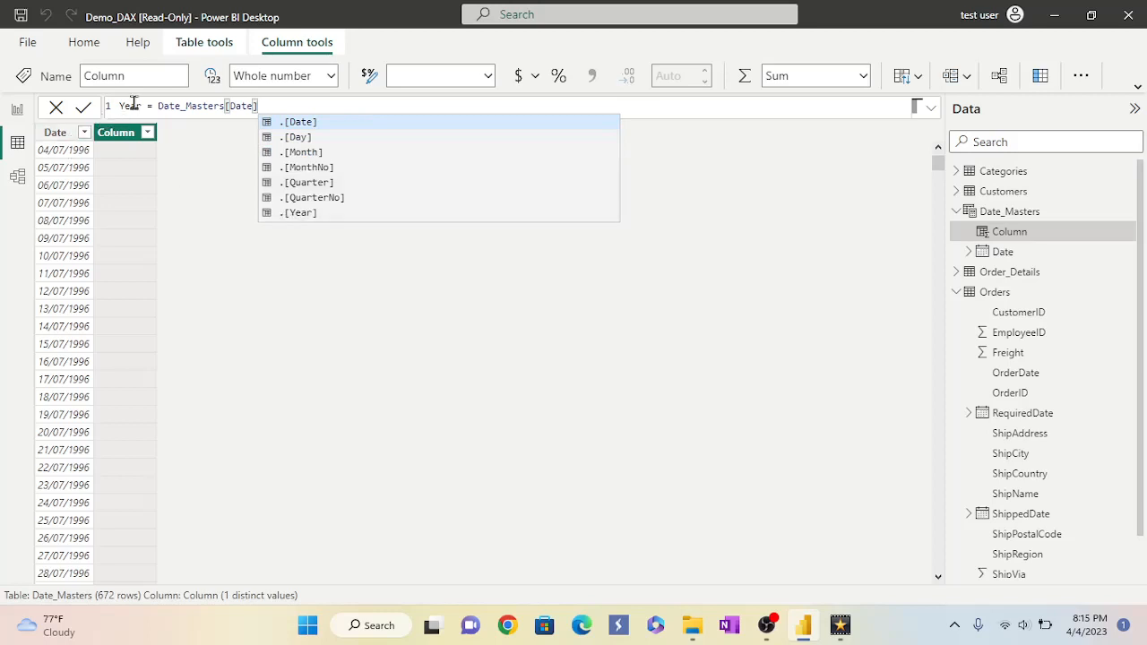
left_click(305, 218)
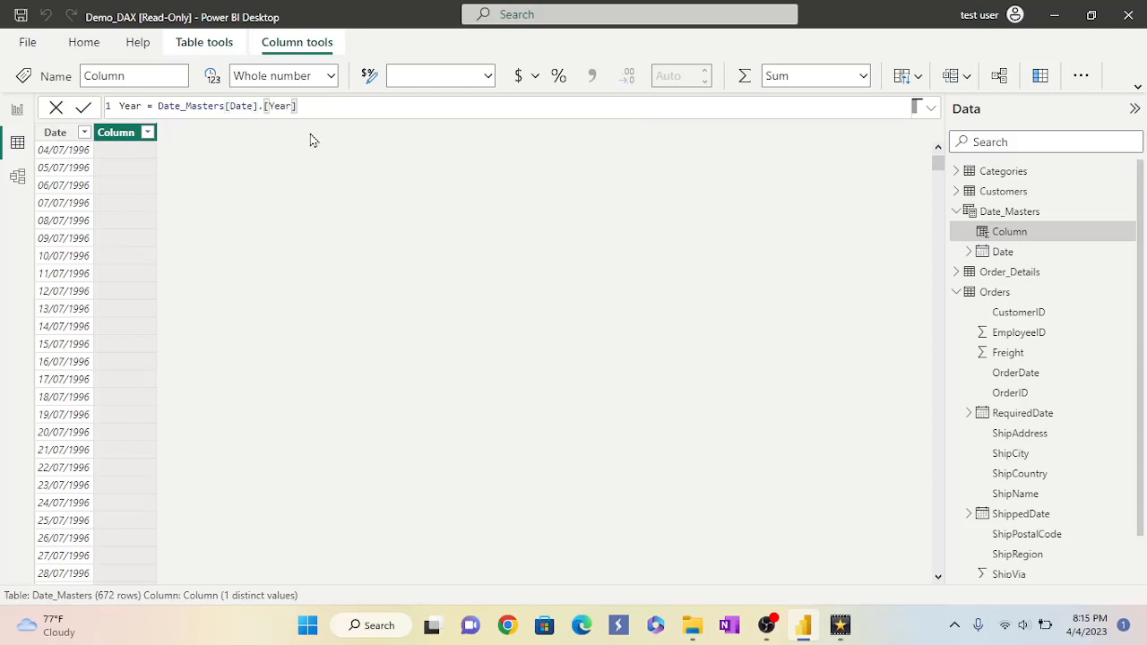
left_click(87, 114)
left_click(86, 114)
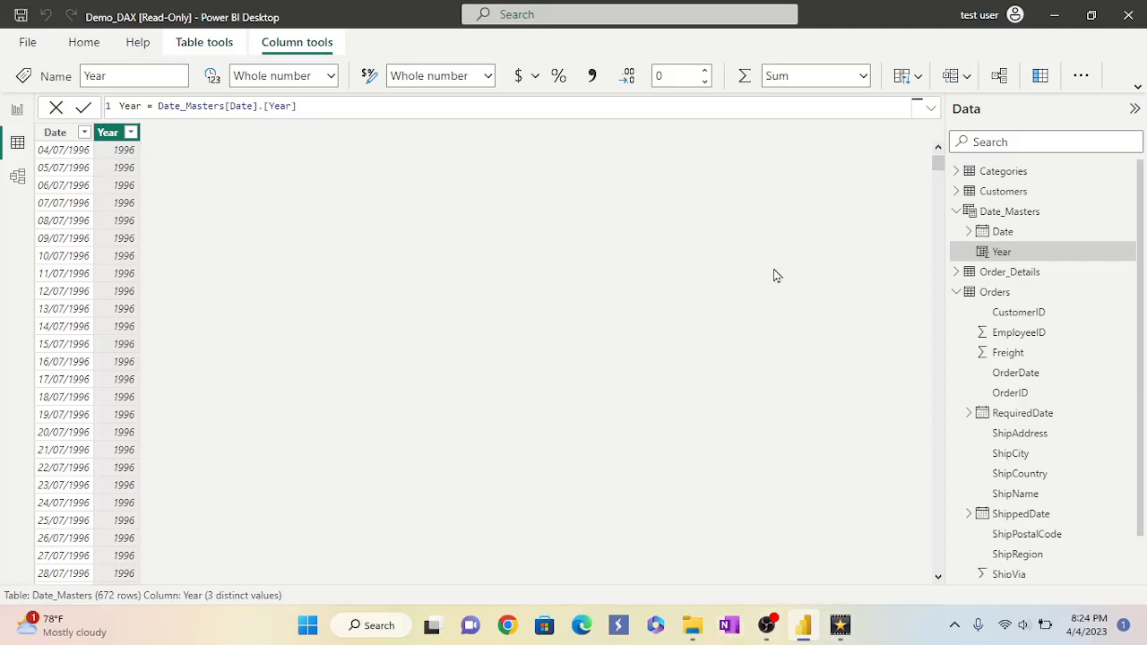
Create a blank table by manual data entry, keeping the default name Table, and load it into the model.
left_click(985, 278)
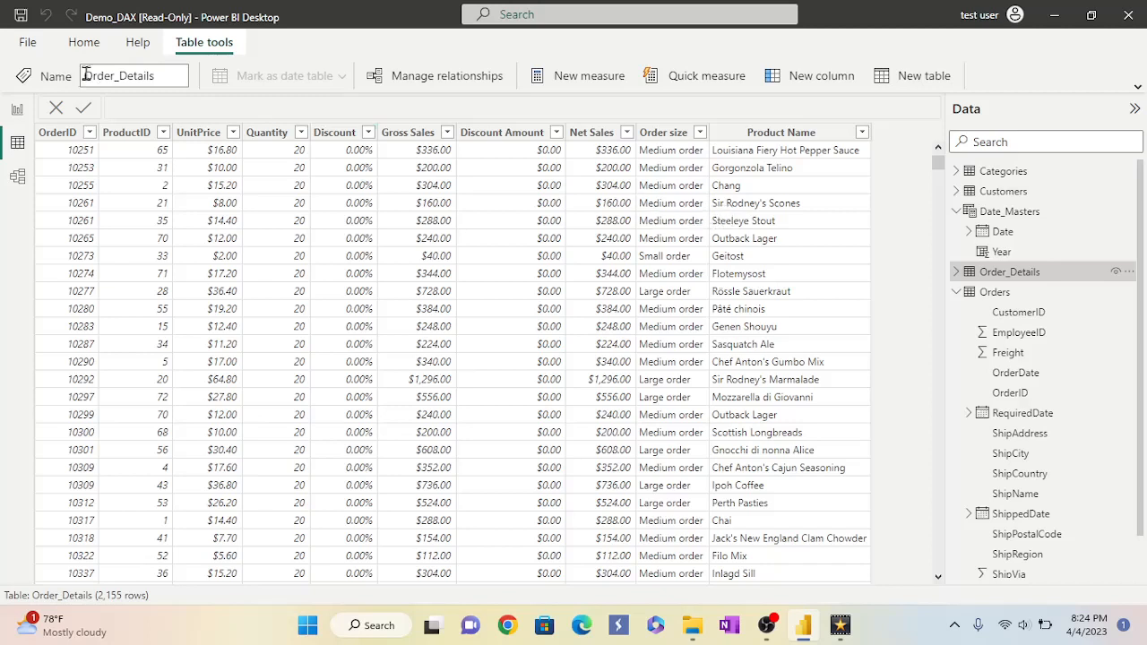
left_click(85, 45)
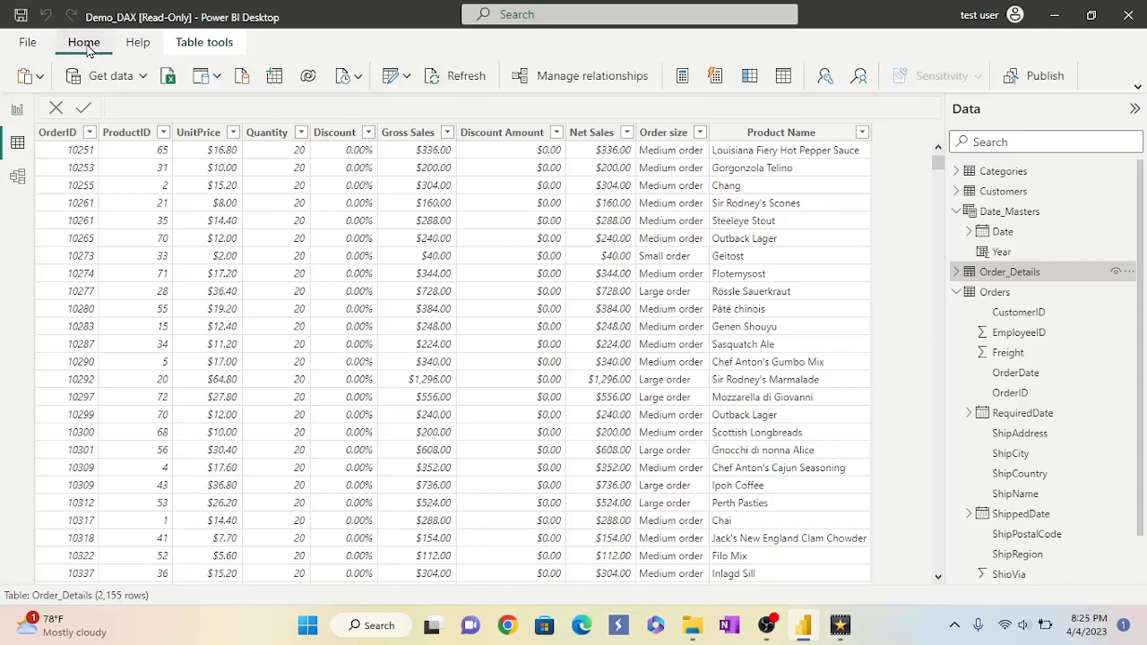
left_click(277, 81)
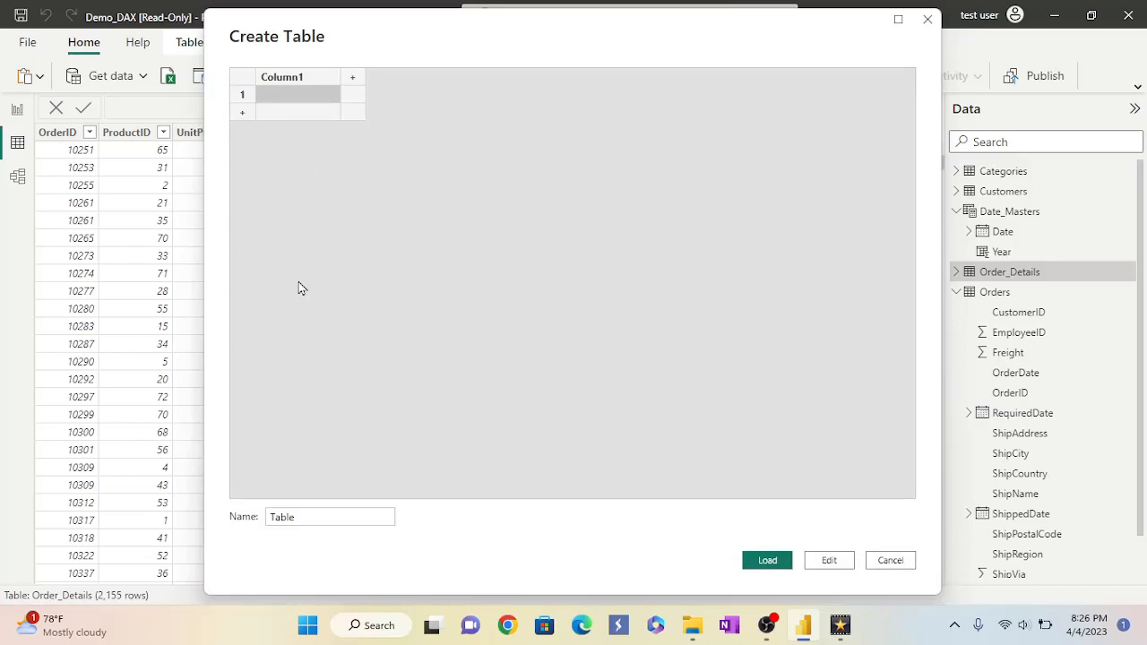
left_click(769, 563)
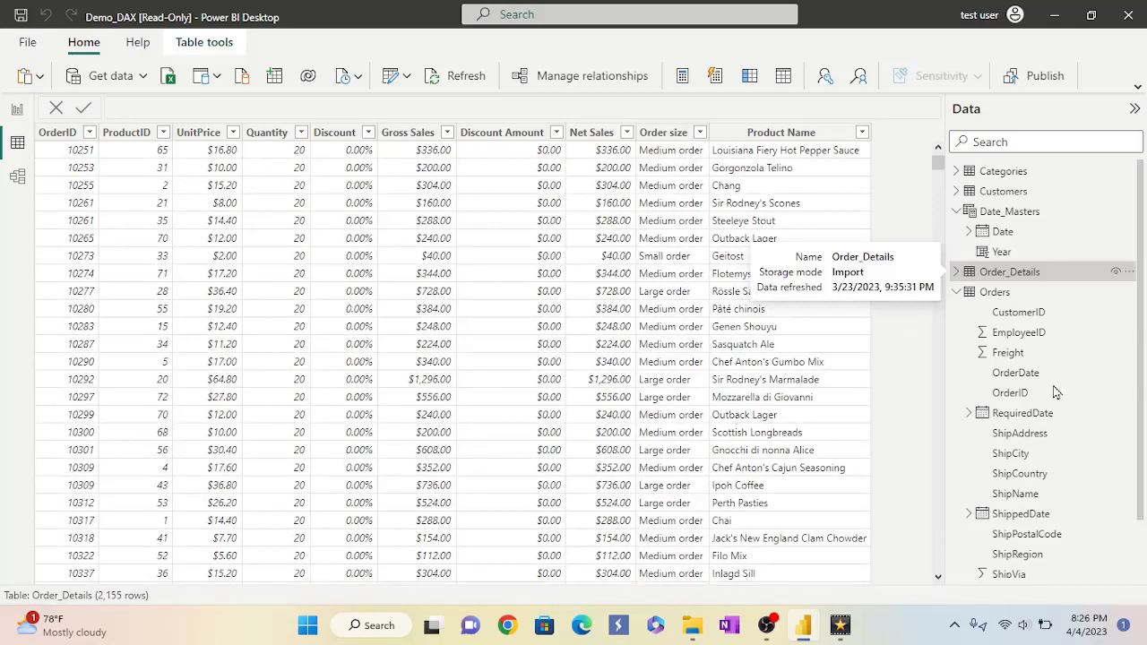
Rename the new blank table as Key Mesure.
scroll(1109, 432, "down", 1)
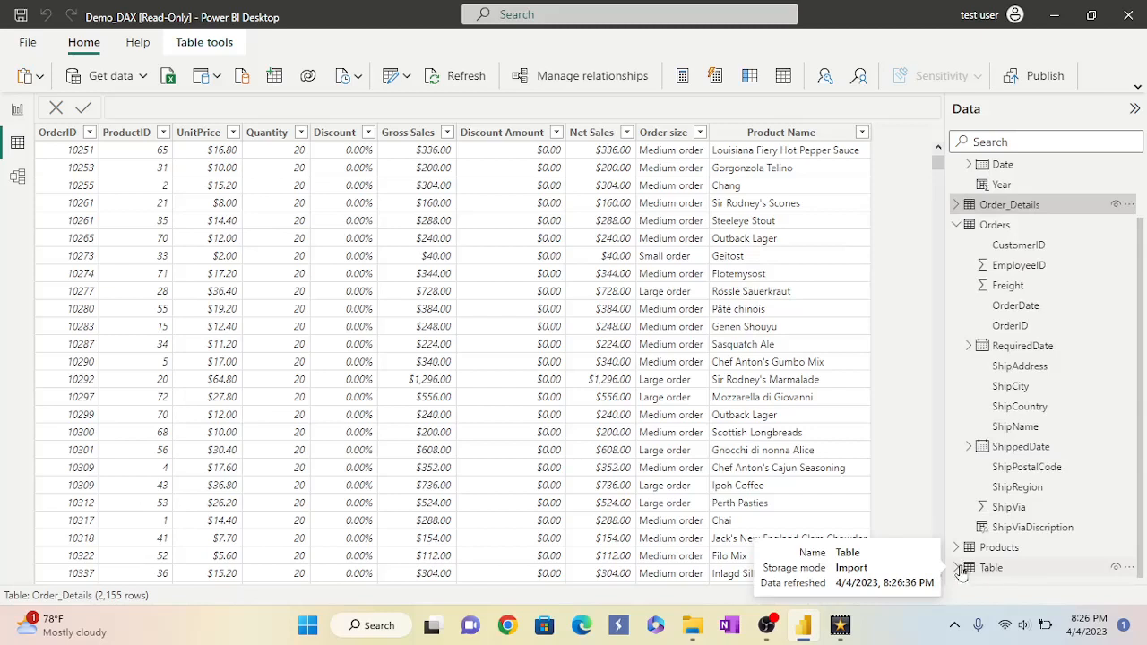
right_click(991, 570)
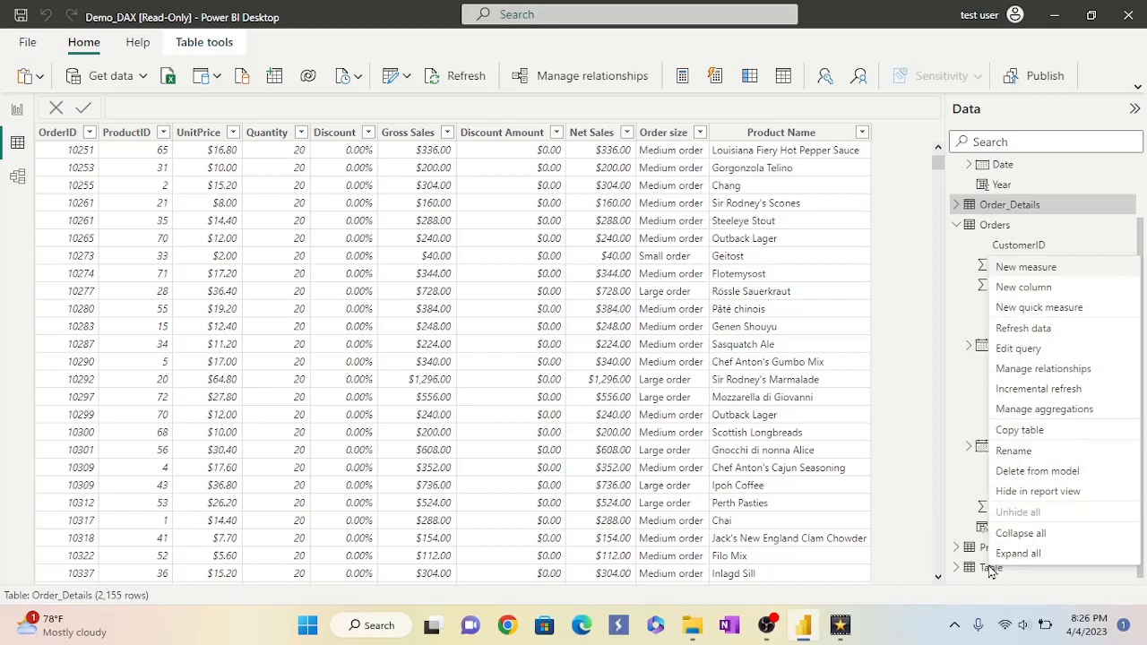
left_click(1014, 451)
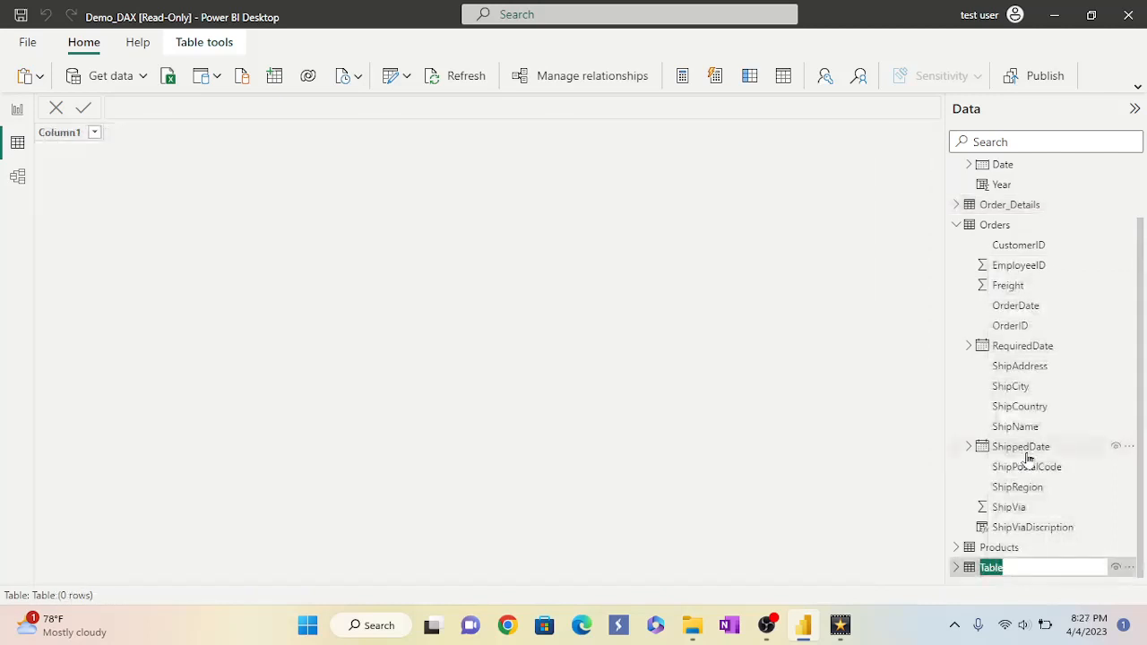
key("BackSpace")
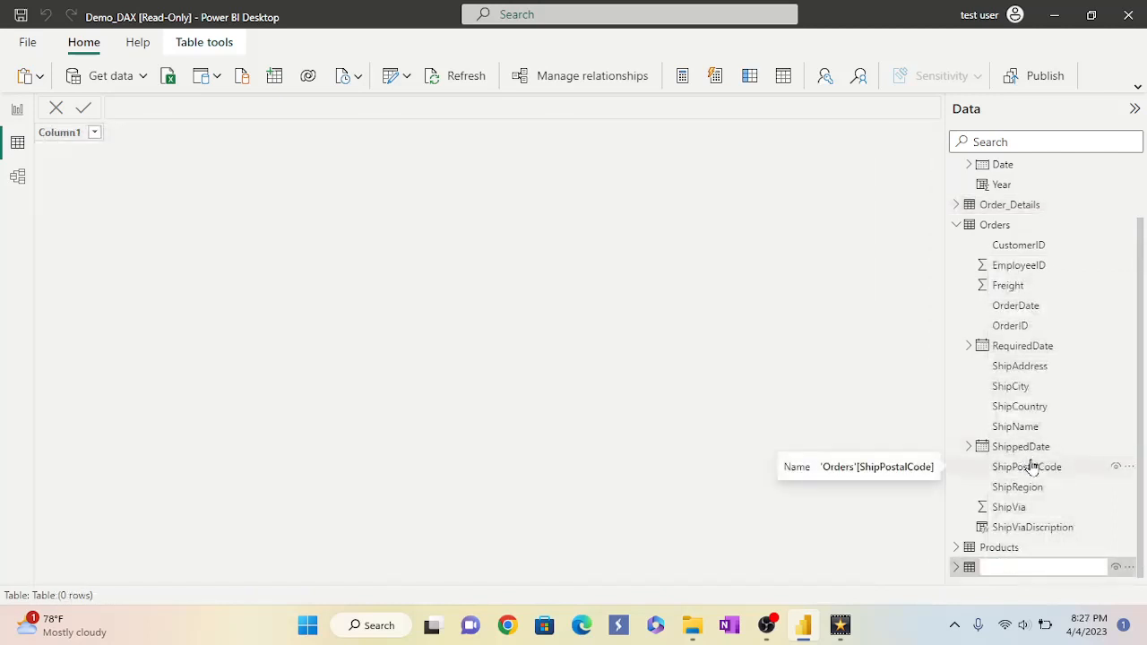
type("Key Mesure")
key("Return")
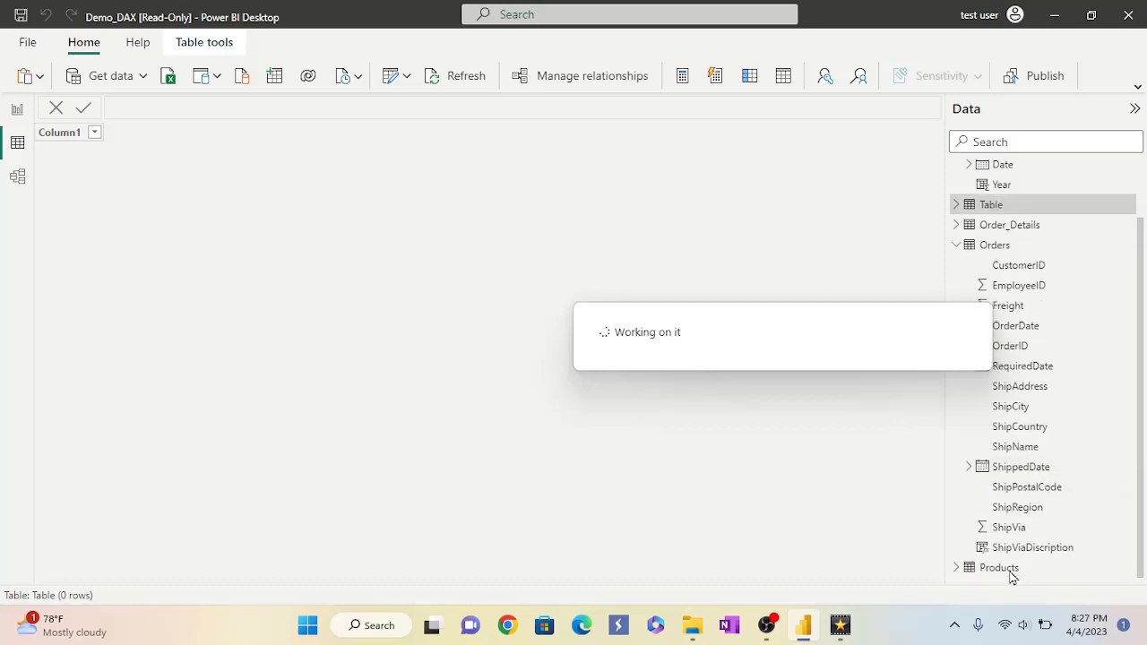
Correct the blank table's name to Key Measure.
right_click(1010, 208)
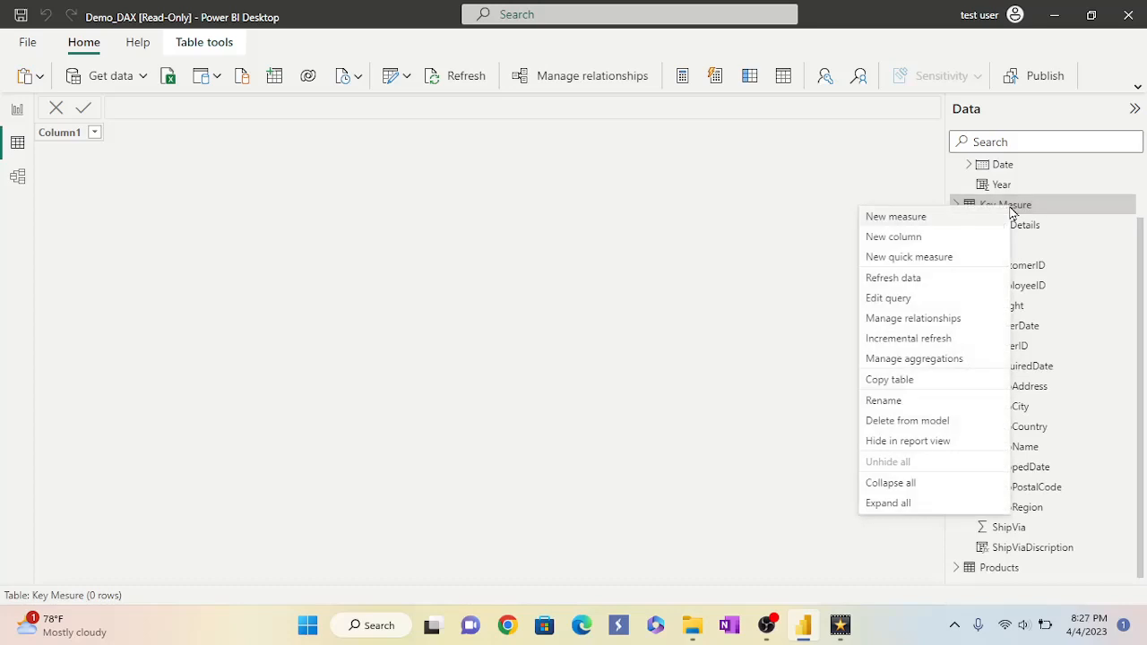
left_click(877, 403)
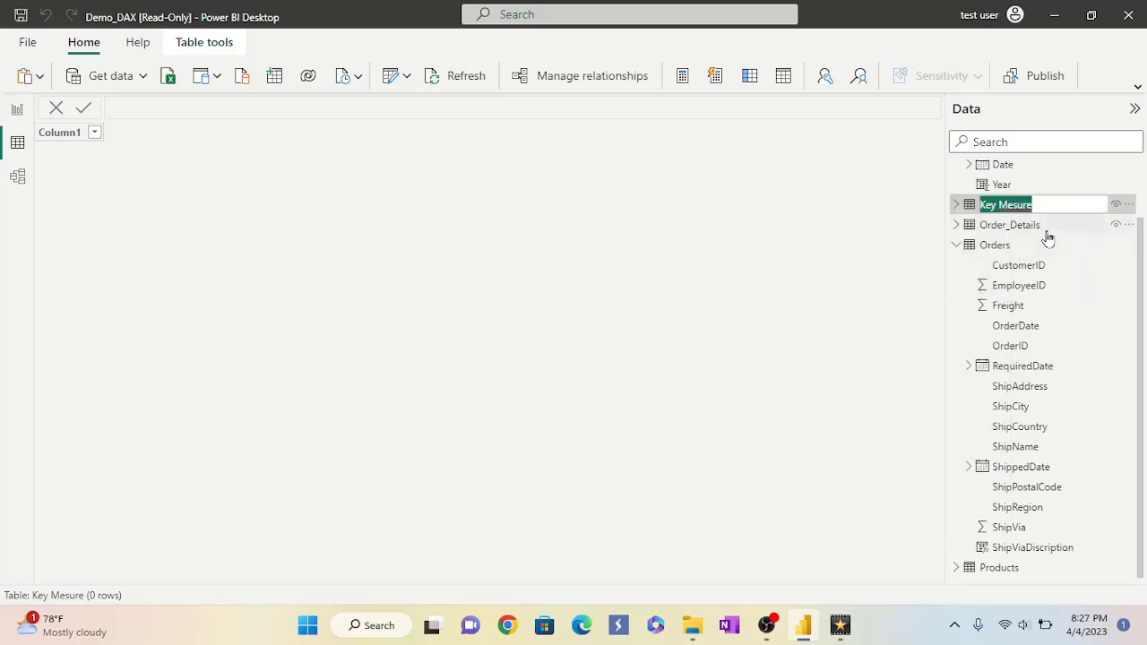
key("BackSpace")
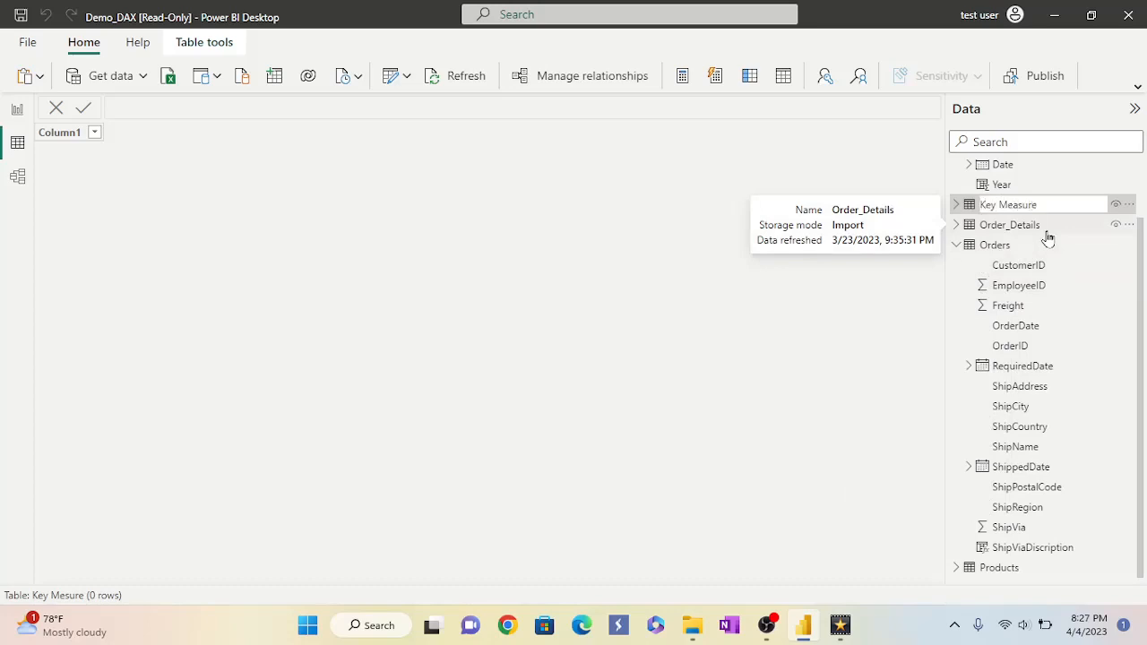
type("Key Measure")
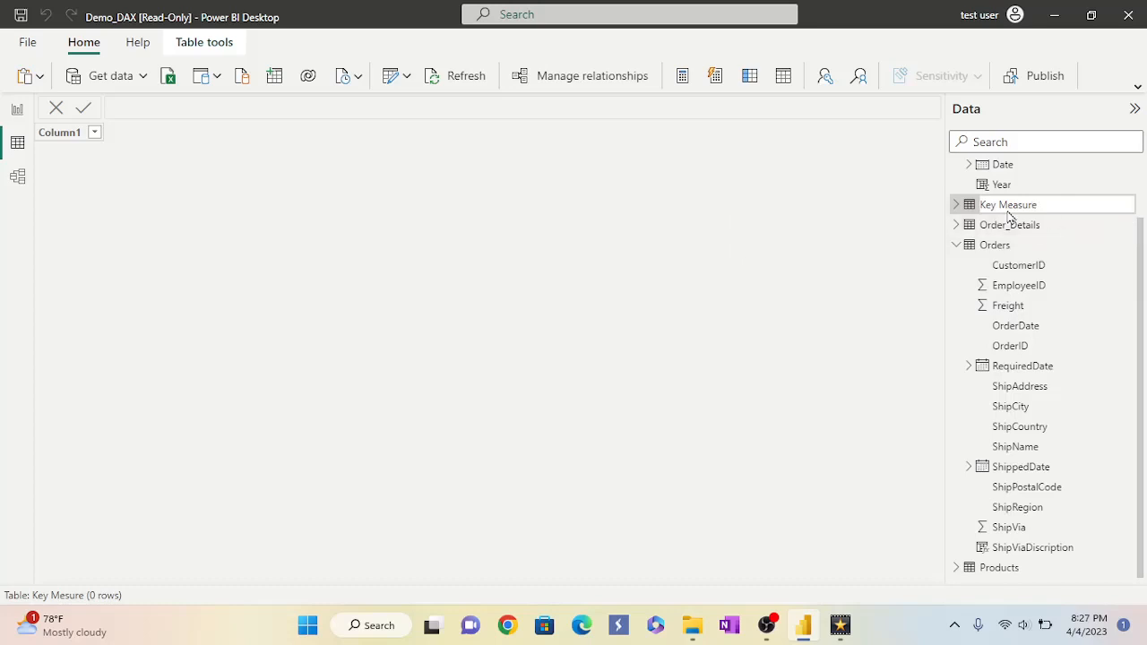
key("Return")
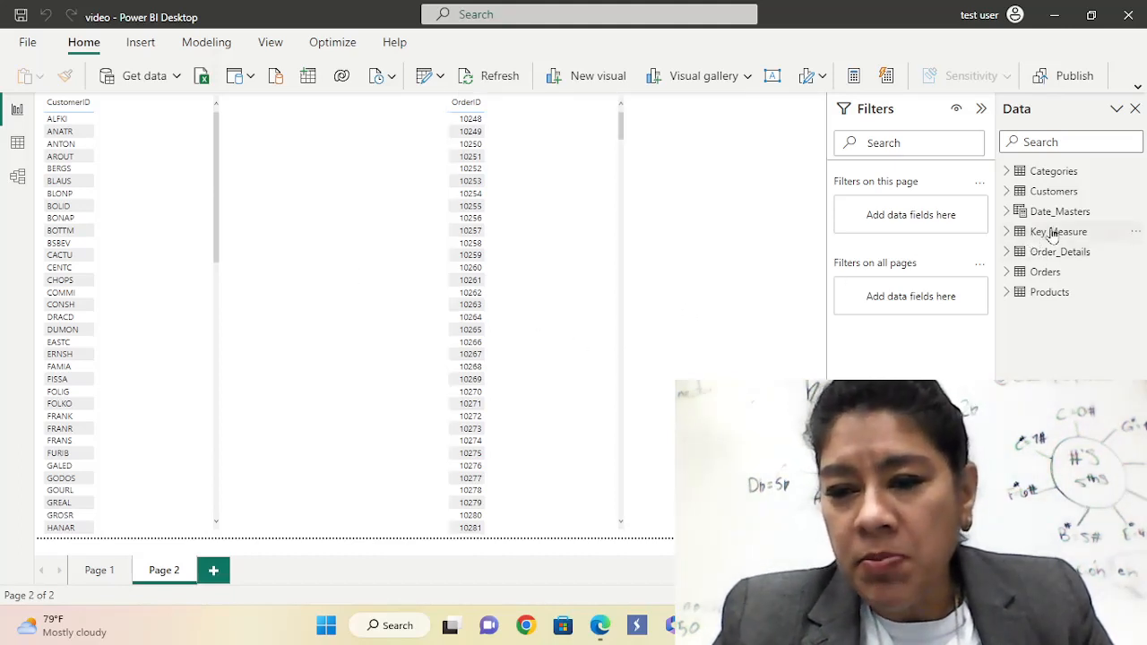
Create a new measure in the Key Measure table and name it Total net sales.
mouse_move(1015, 242)
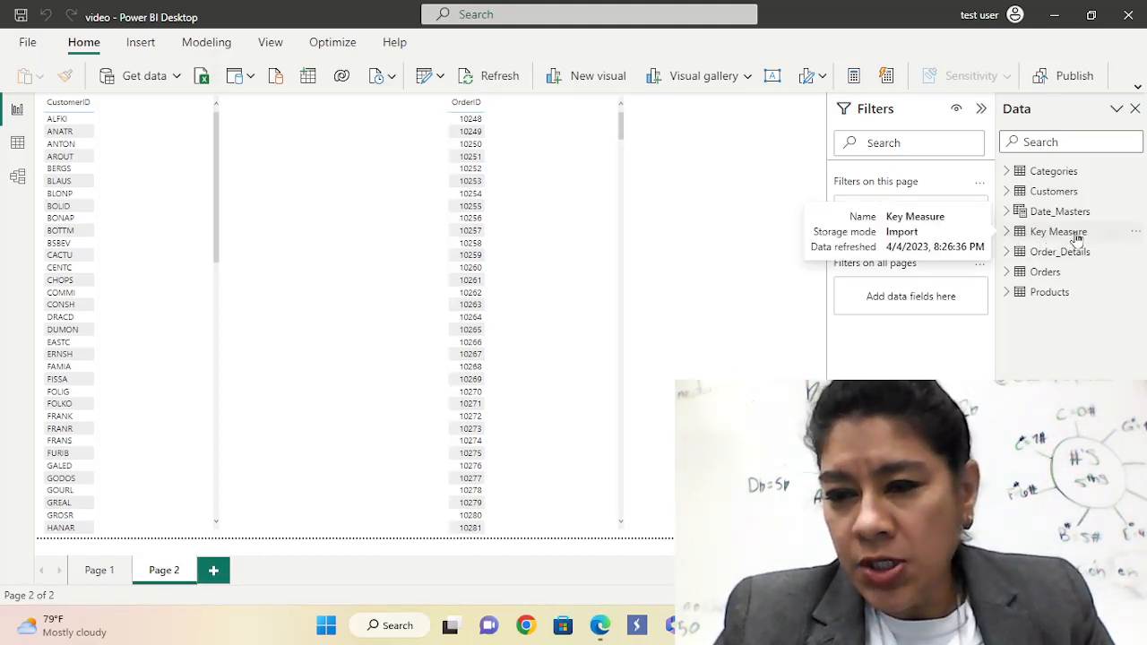
right_click(1010, 235)
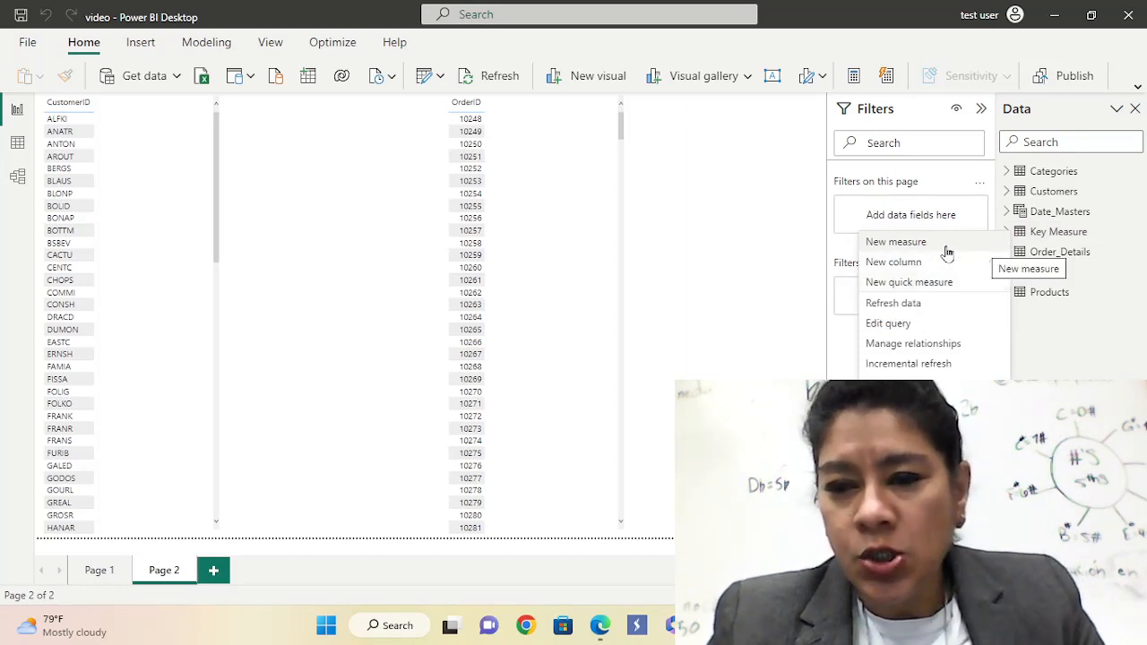
left_click(893, 244)
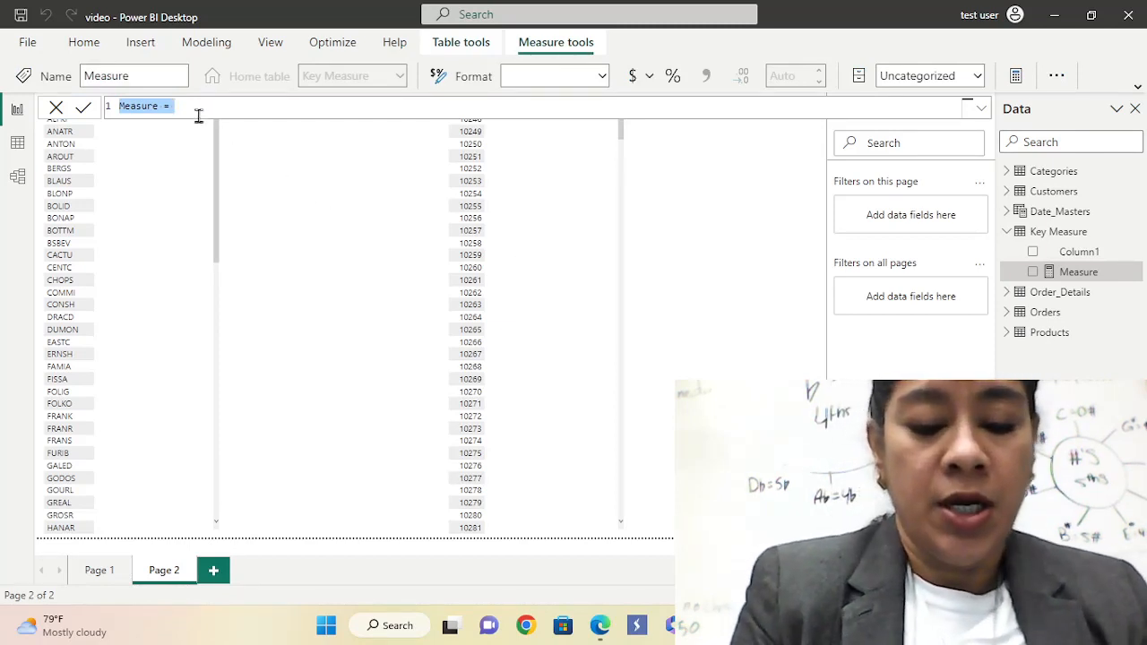
type("To")
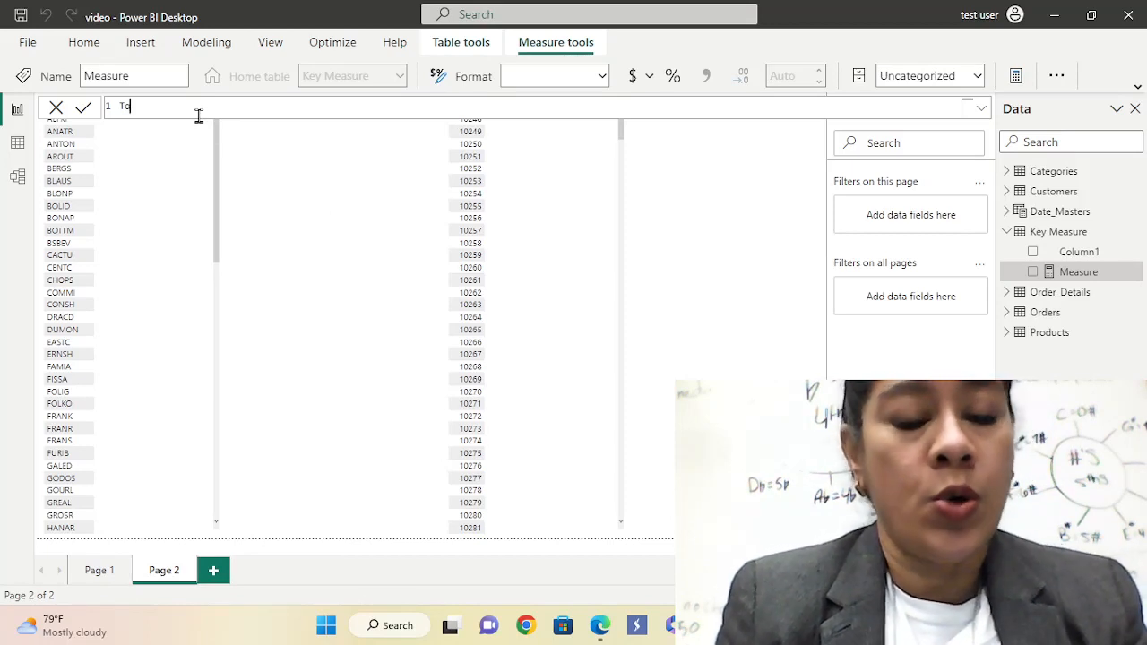
type("tal net sales =")
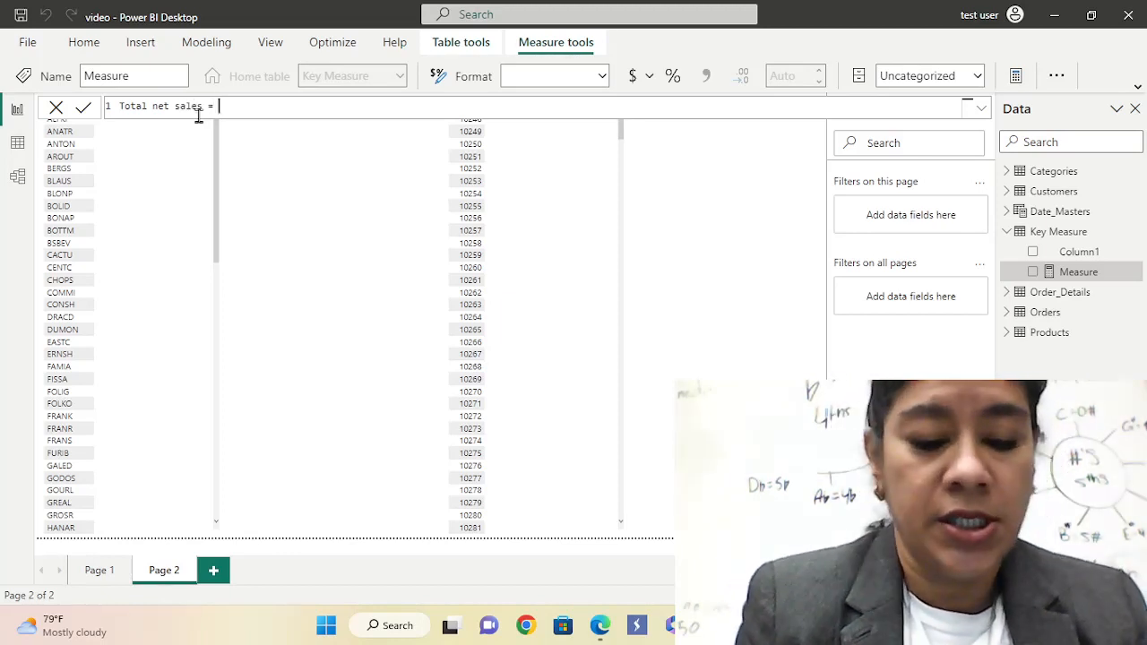
Define the Total net sales measure as SUM(Order_Details[Net Sales]) and commit the formula.
type("S")
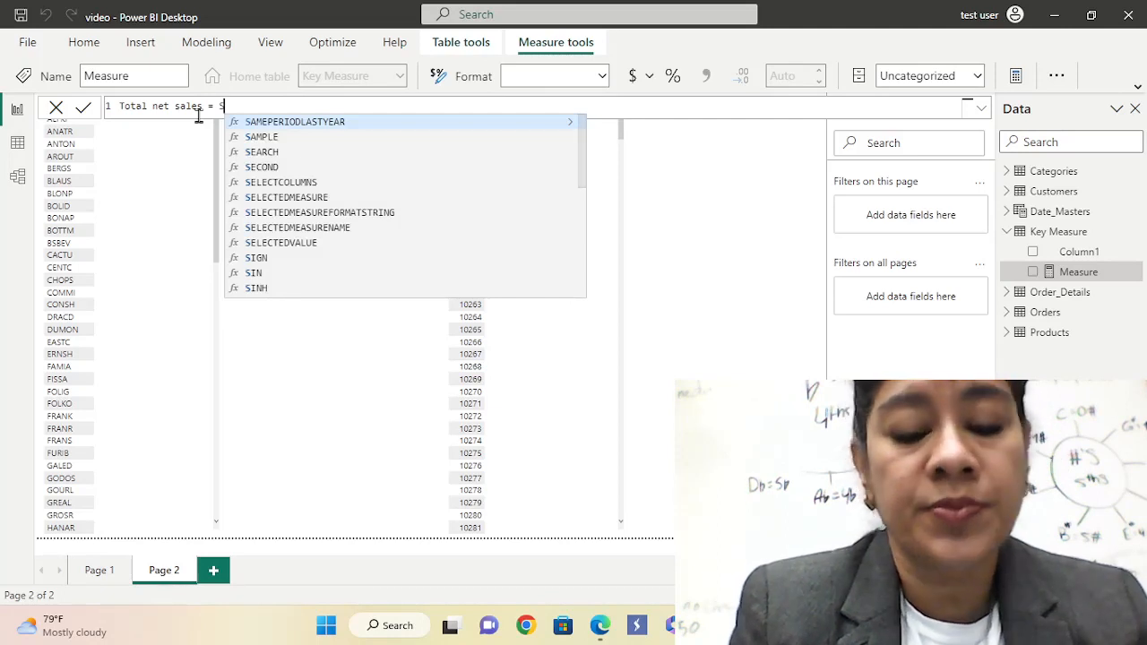
type("U")
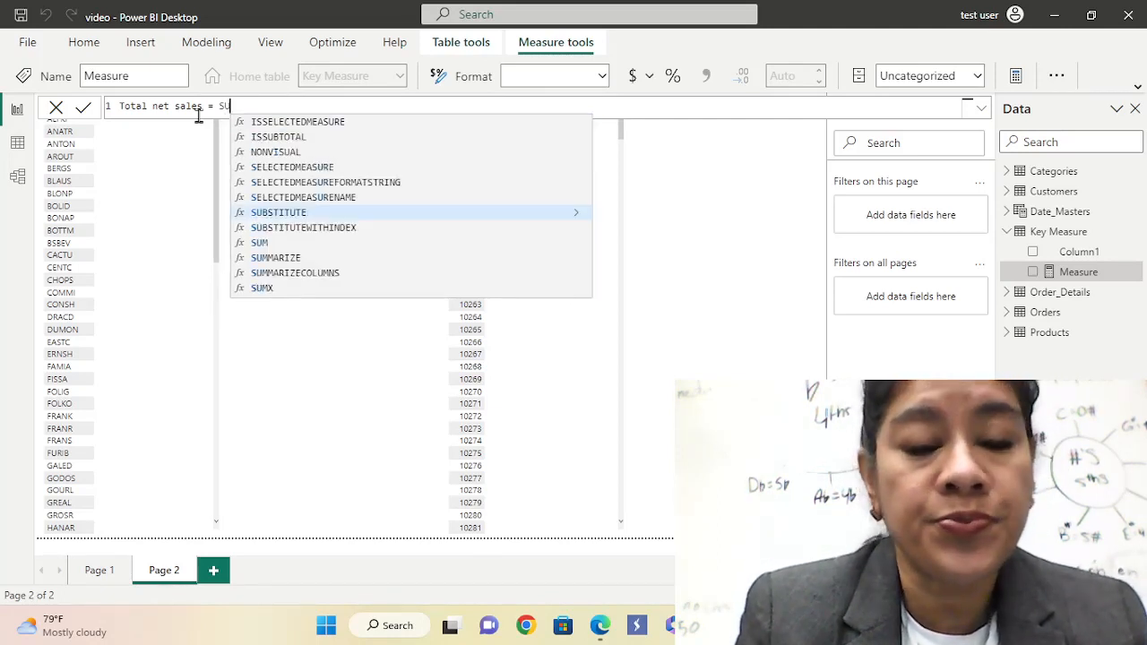
type("M")
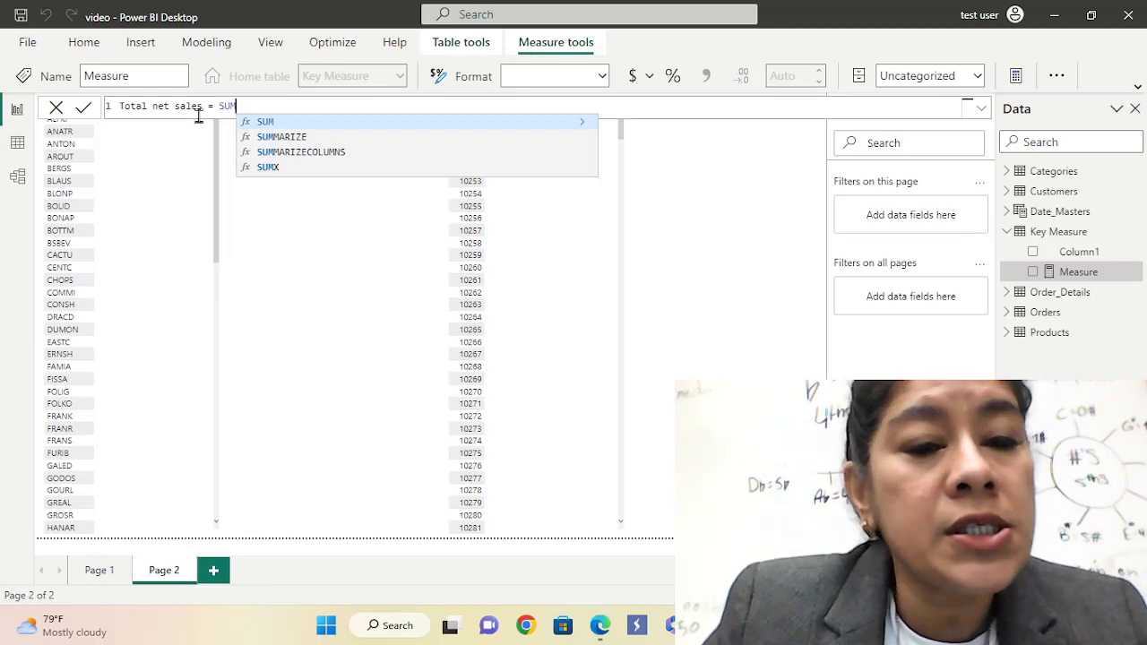
left_click(258, 122)
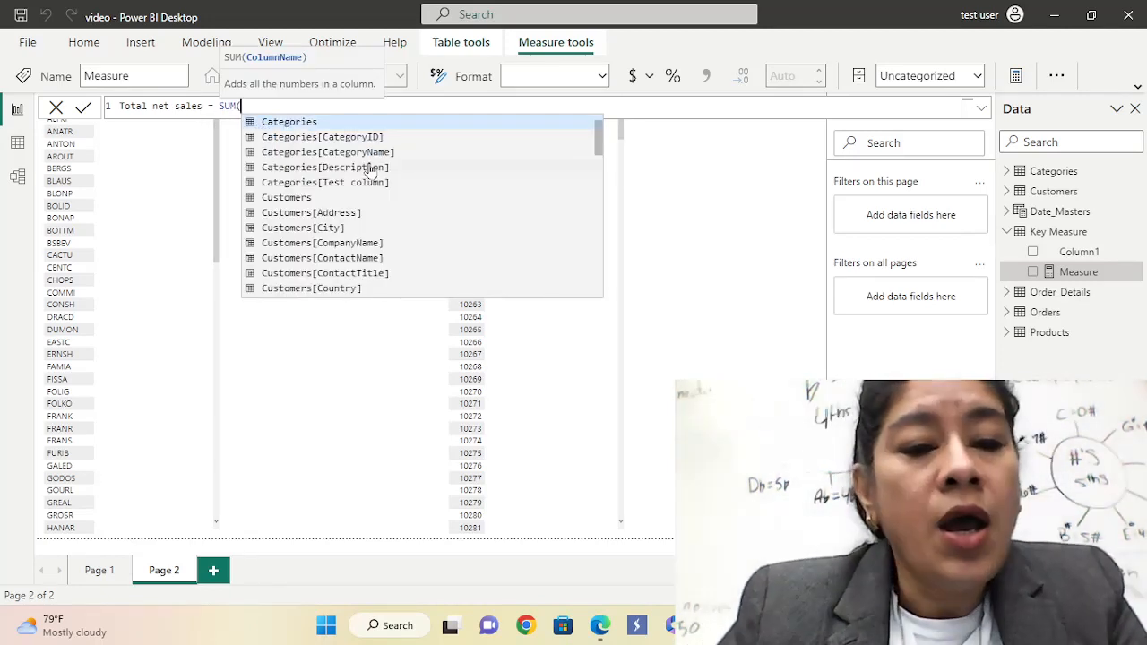
type("O")
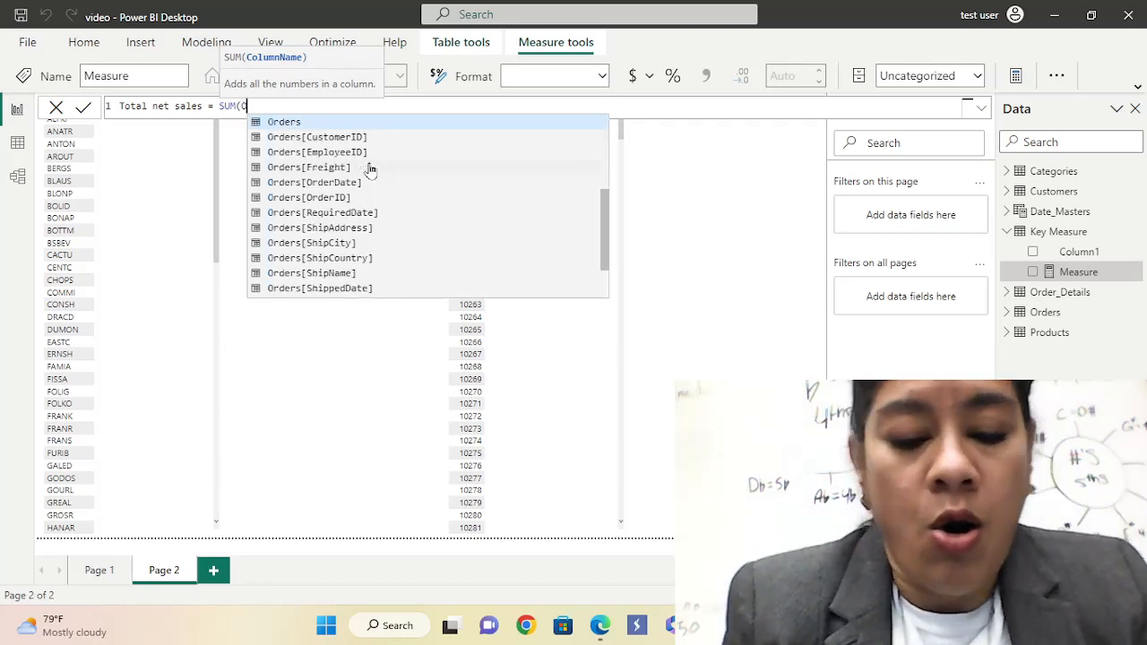
type("rder")
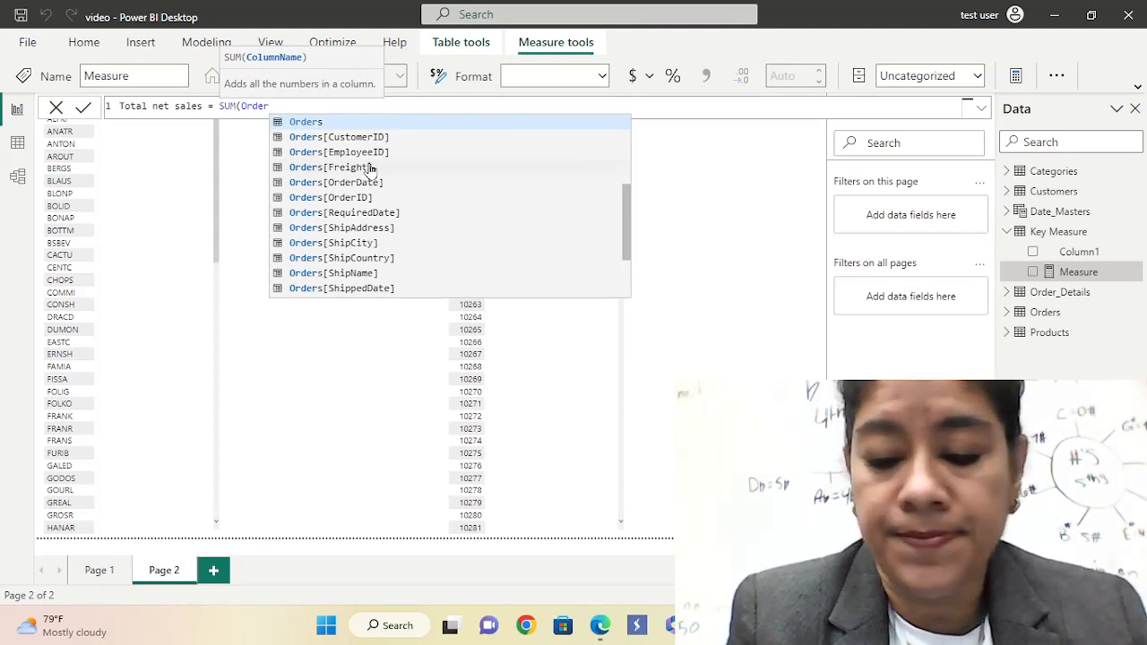
type("_")
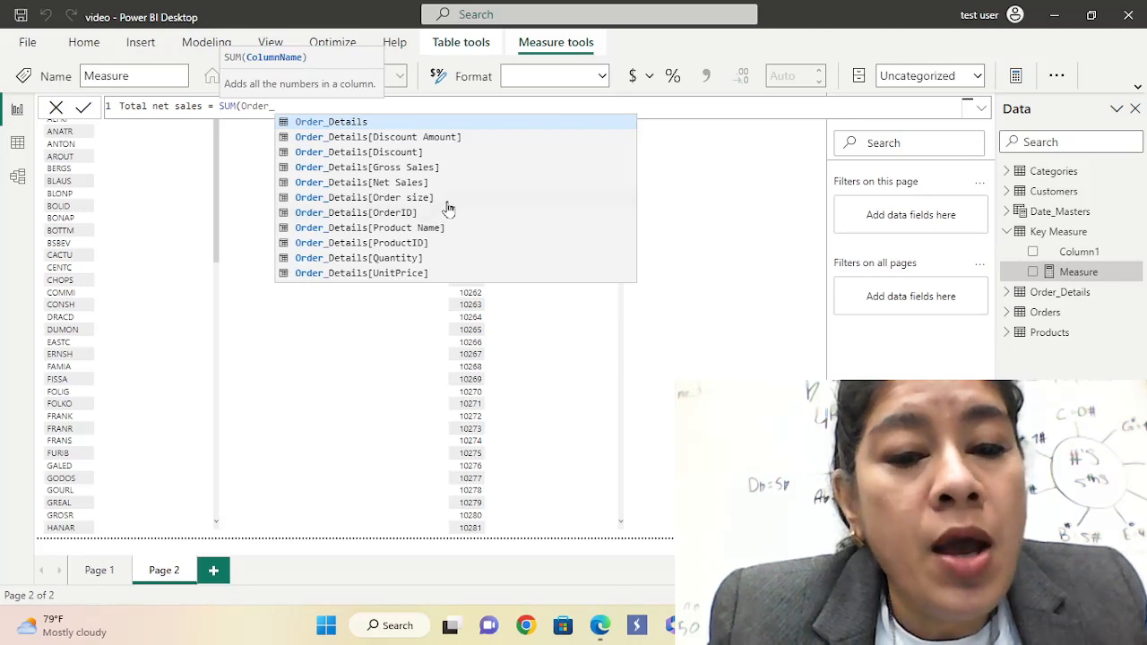
left_click(402, 185)
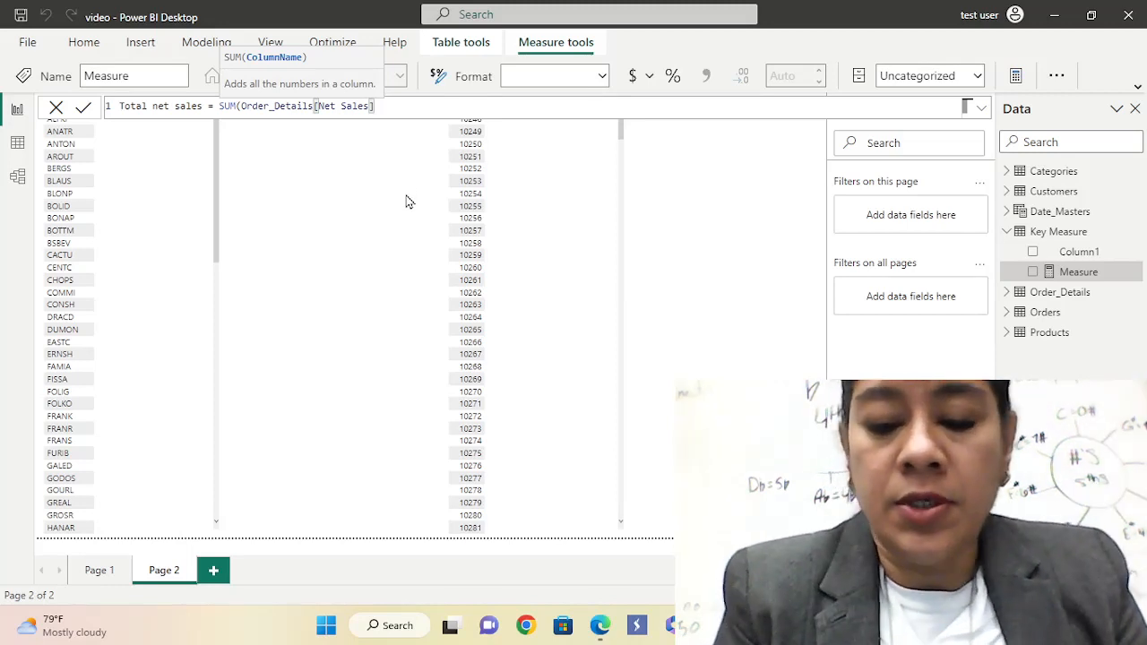
type(")")
key("Return")
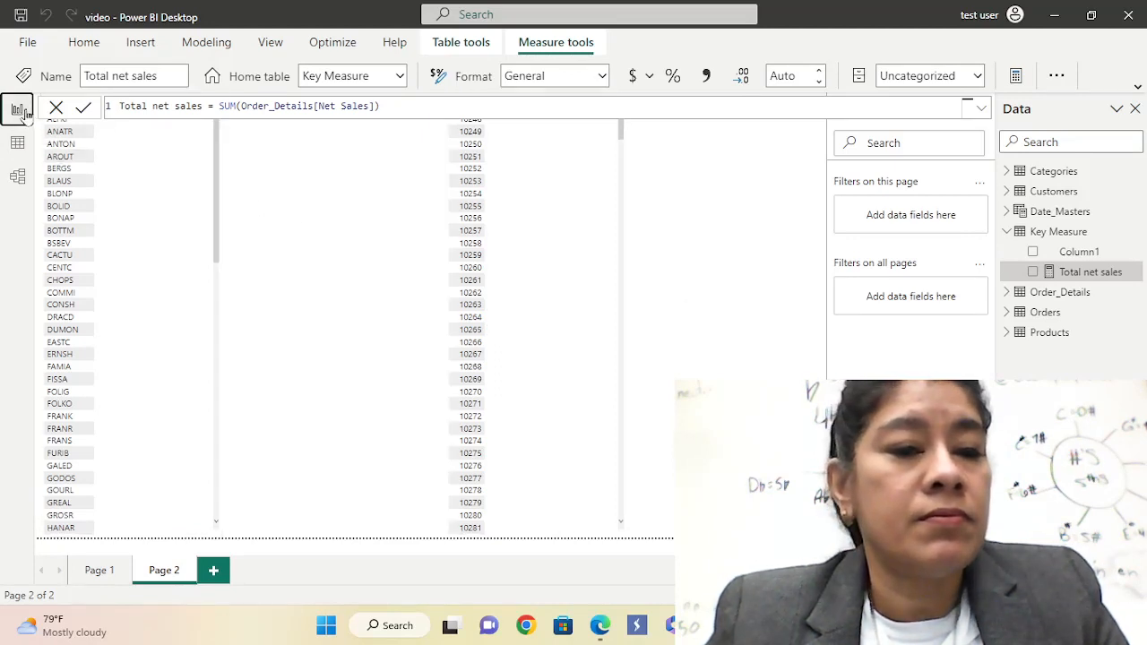
Clear Page 2 by removing the CustomerID table, a newly inserted blank chart and the OrderID table.
left_click(85, 45)
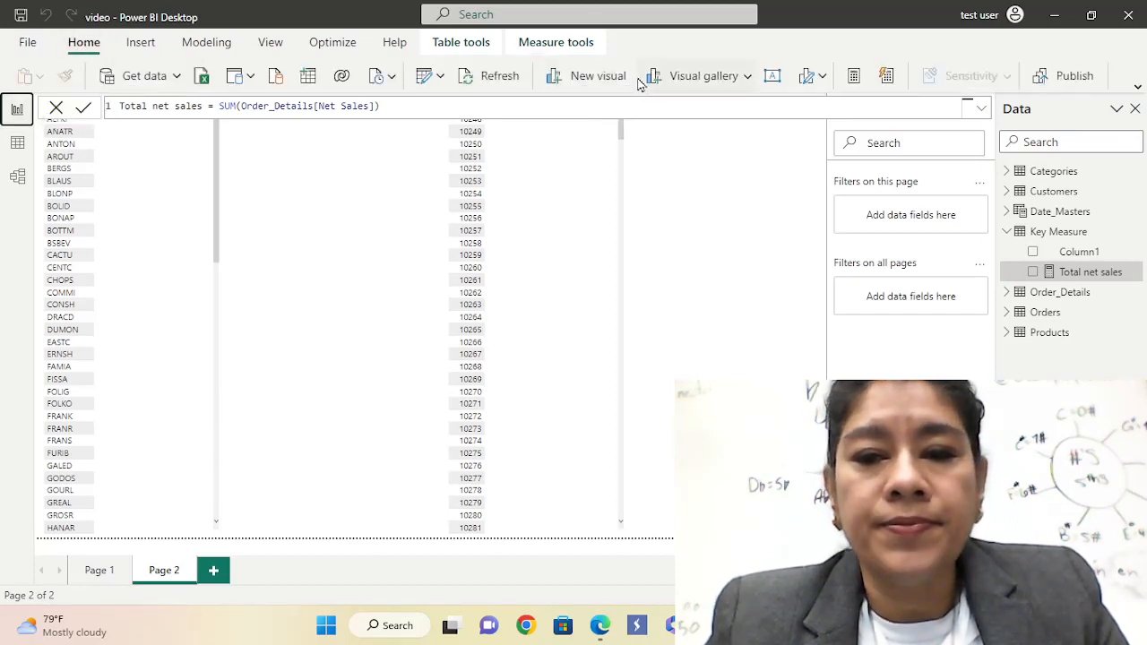
left_click(598, 77)
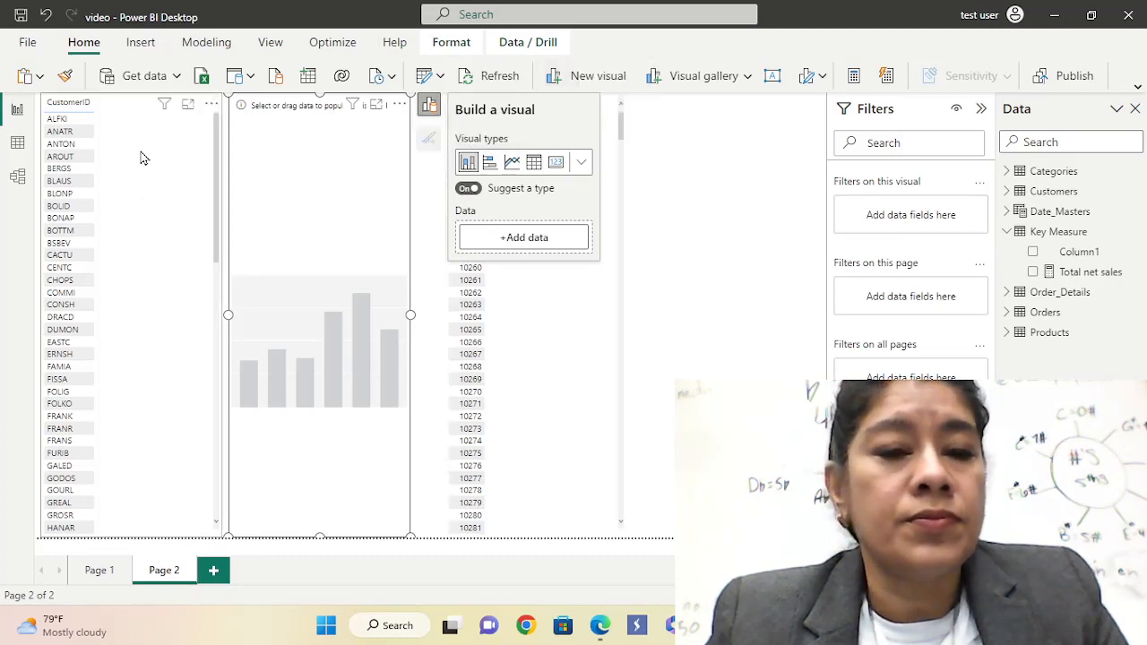
left_click(211, 107)
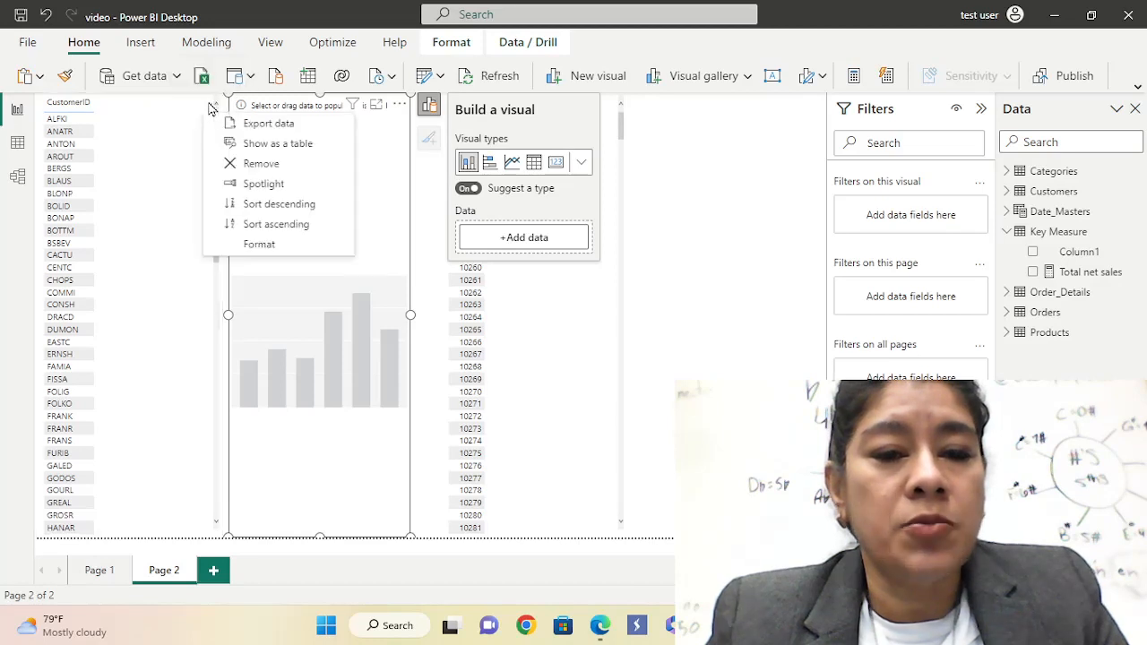
left_click(261, 164)
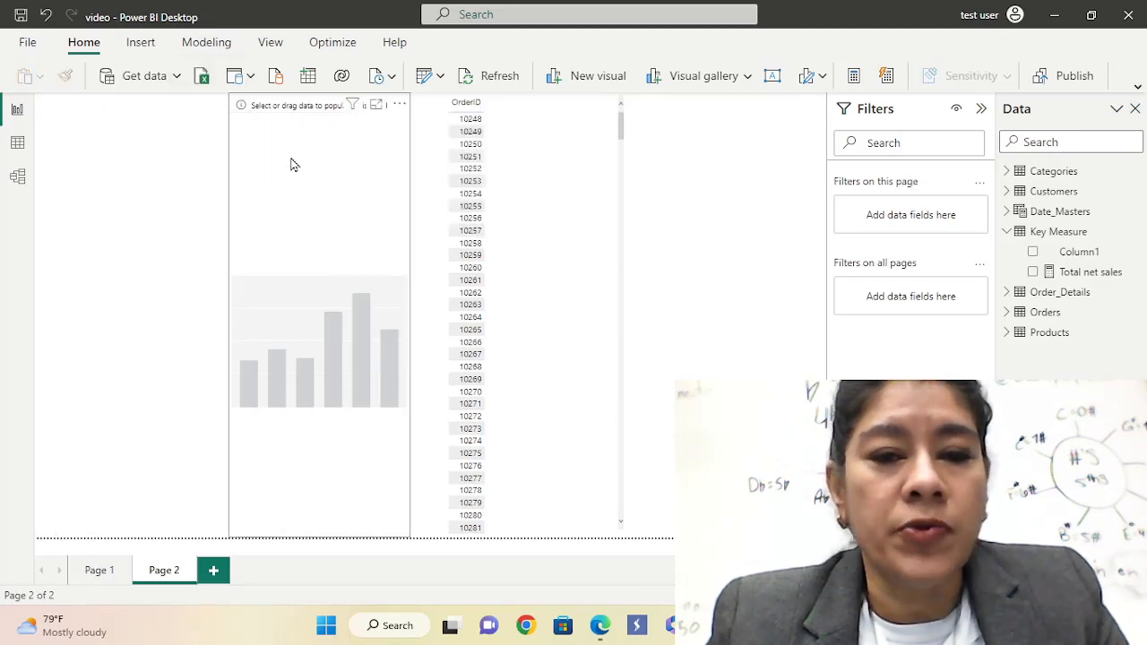
left_click(400, 105)
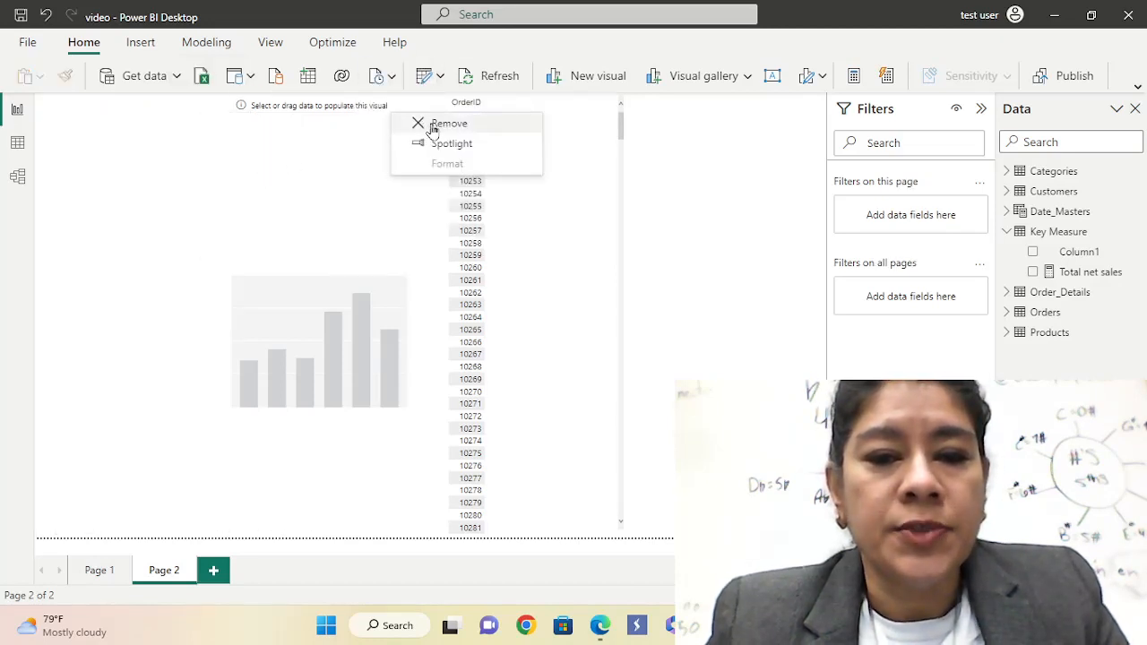
left_click(421, 125)
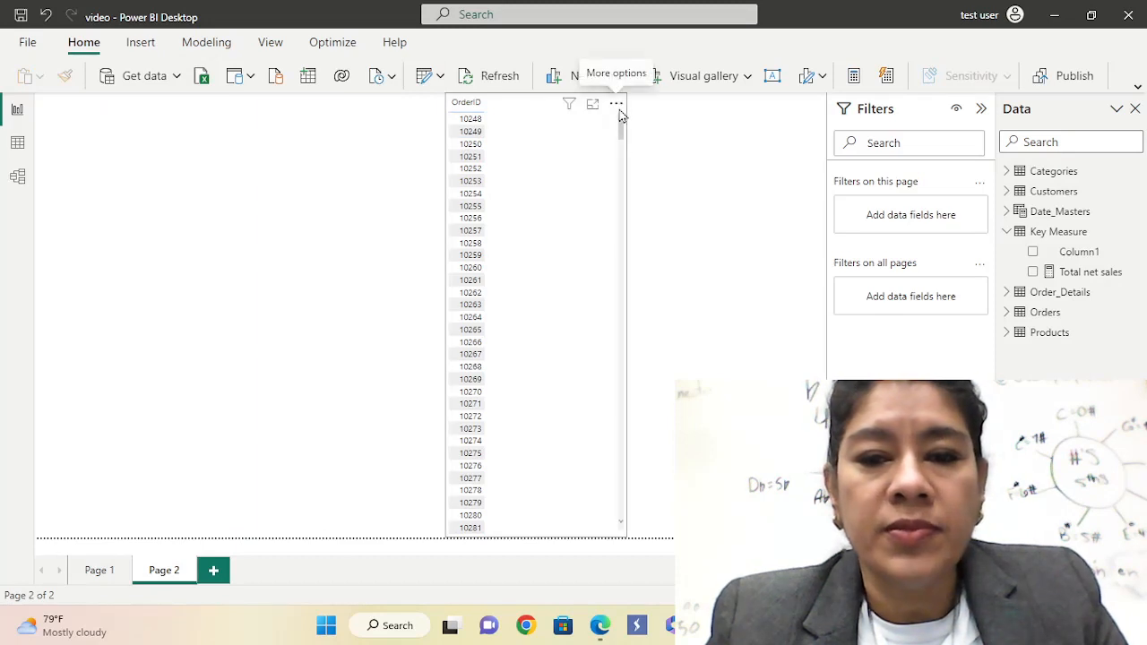
left_click(618, 106)
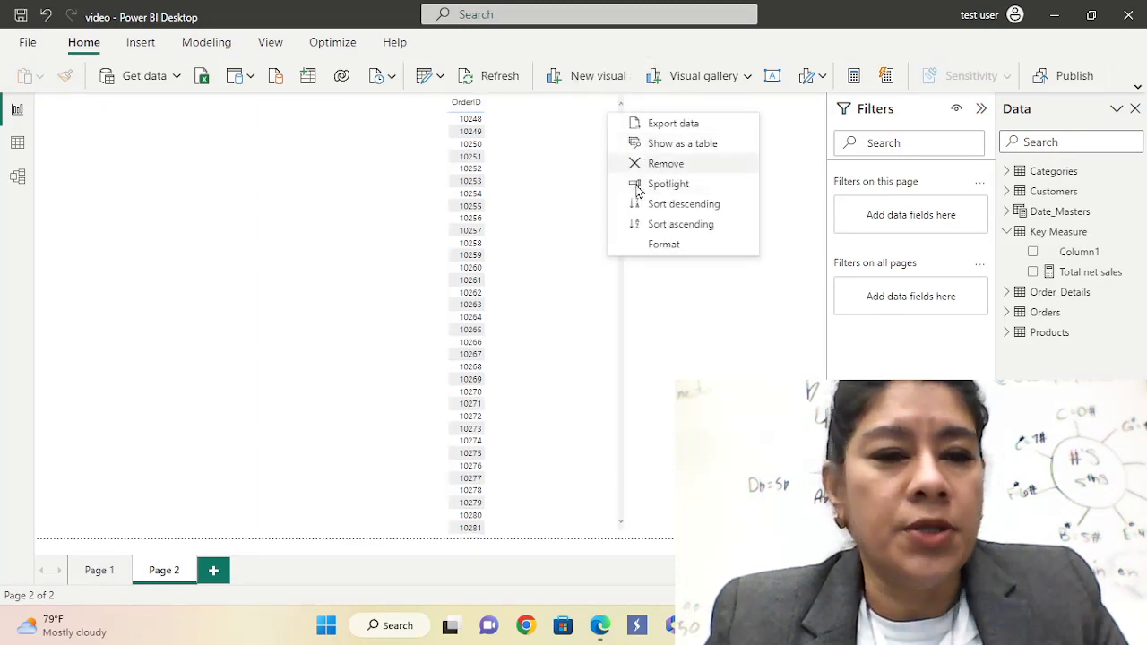
left_click(663, 164)
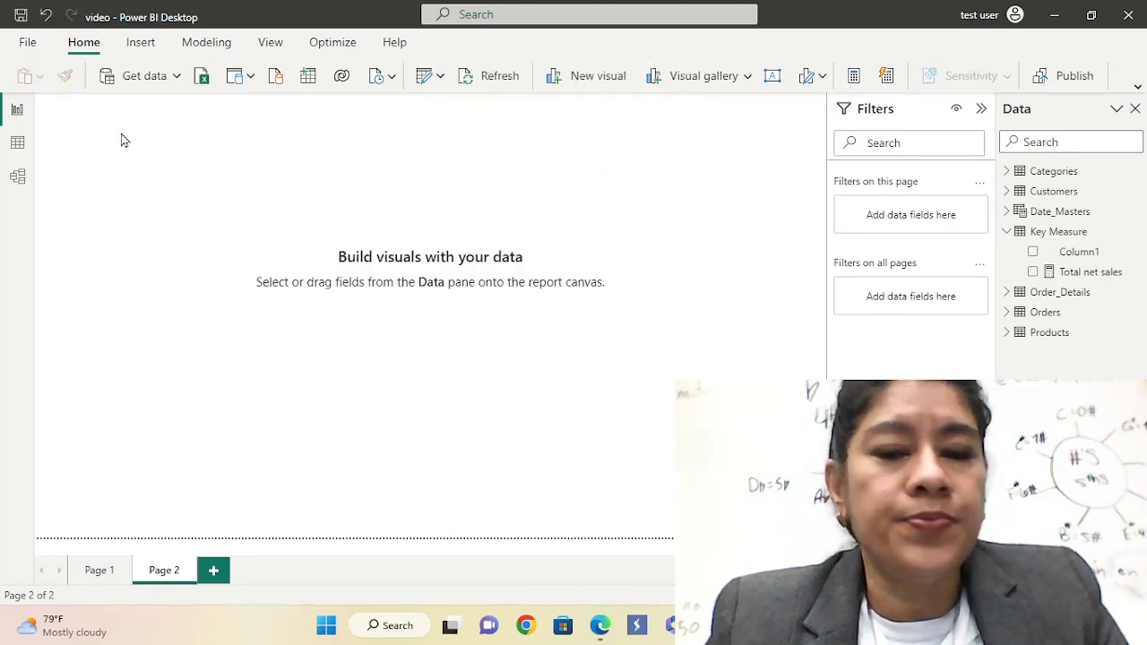
Insert a blank default visual and a card visual on the empty report page.
left_click(18, 111)
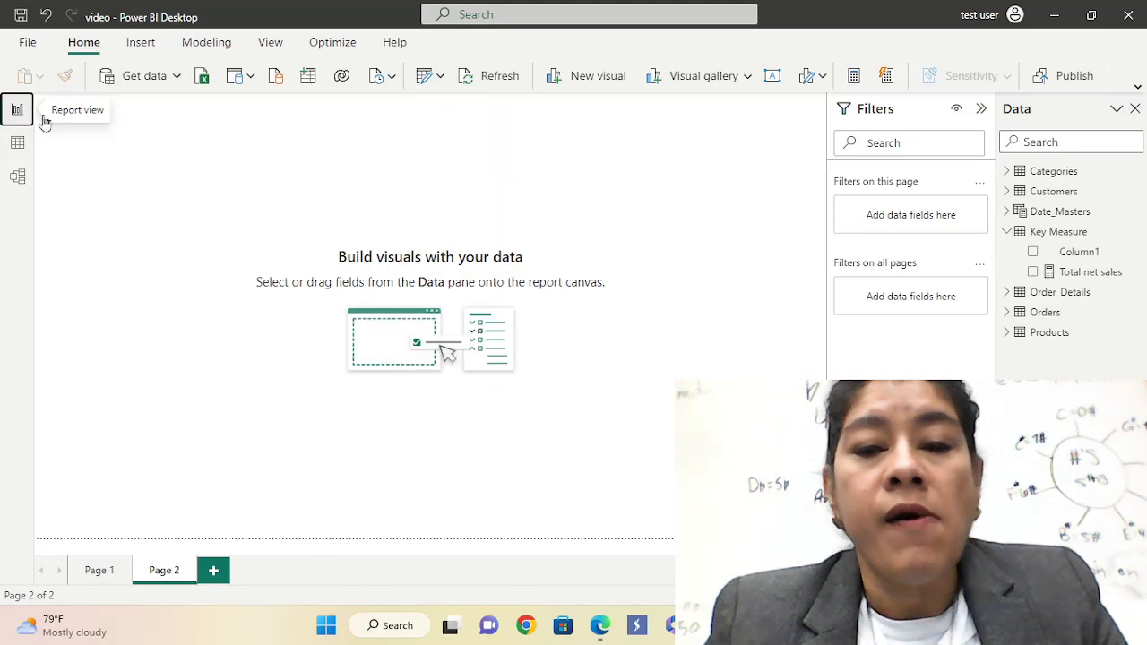
left_click(584, 79)
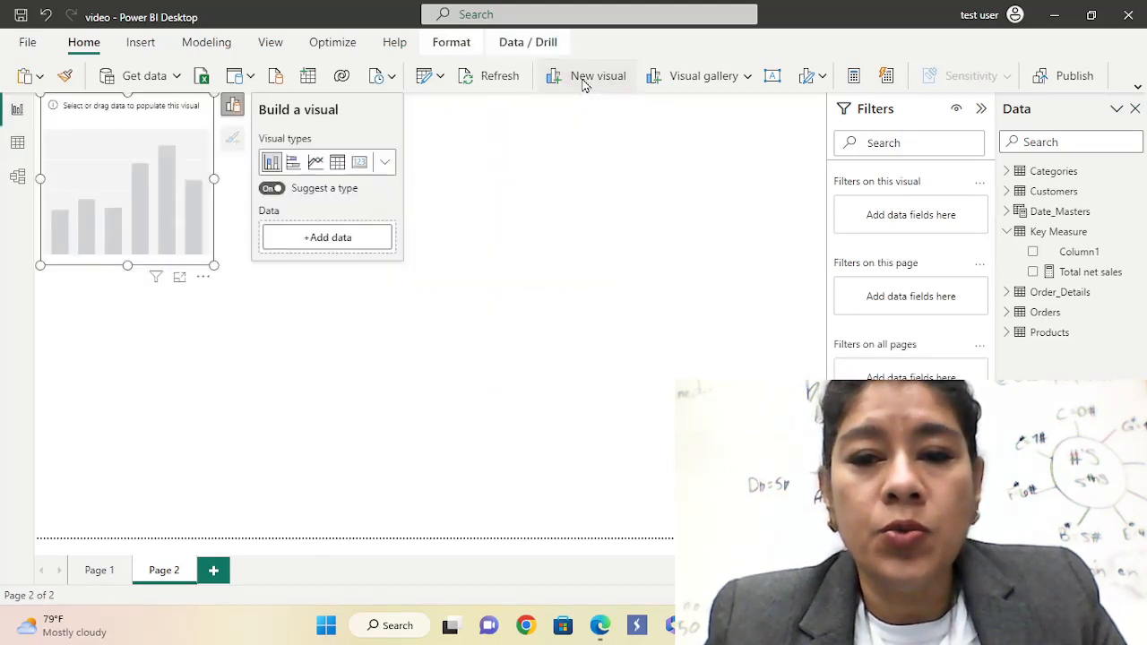
left_click(746, 77)
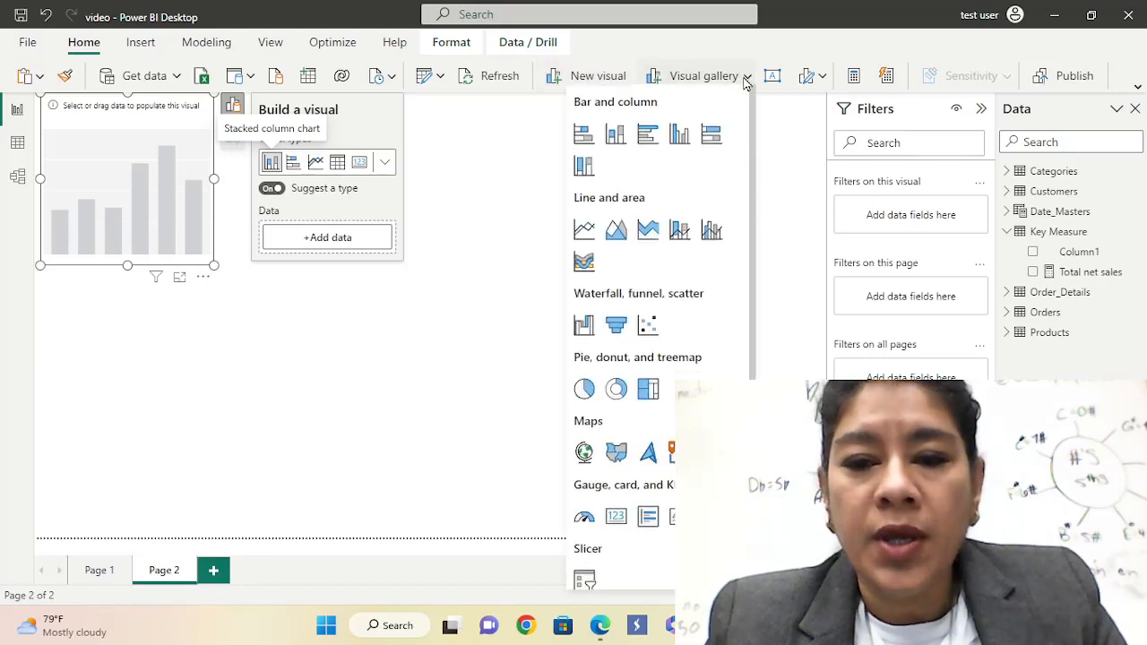
scroll(716, 199, "down", 3)
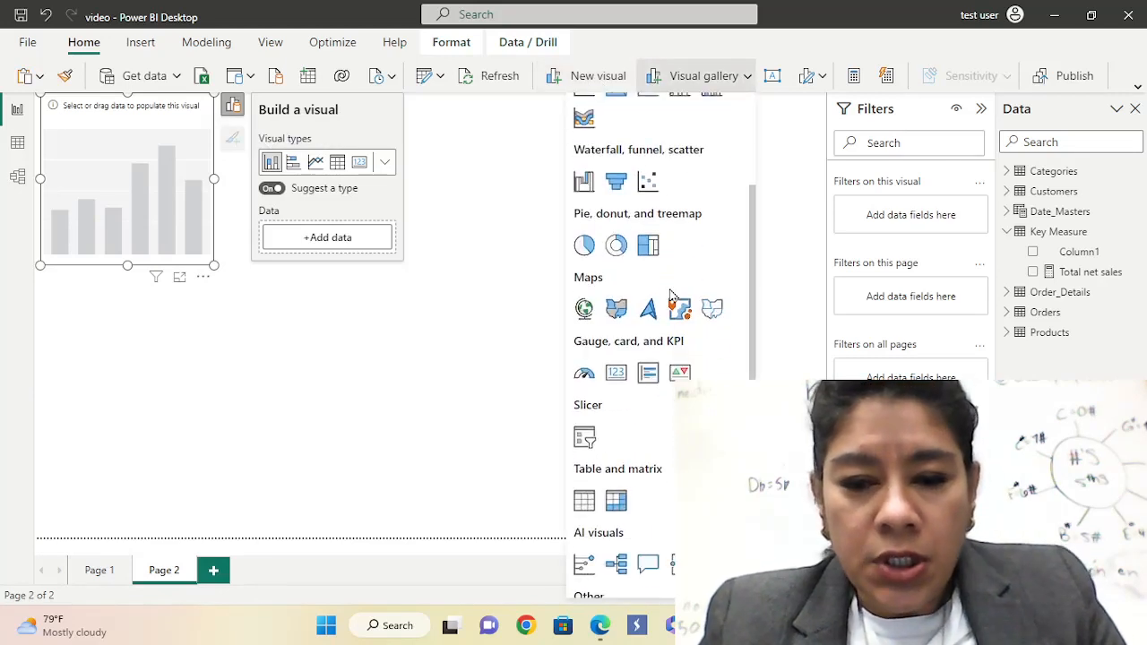
left_click(616, 374)
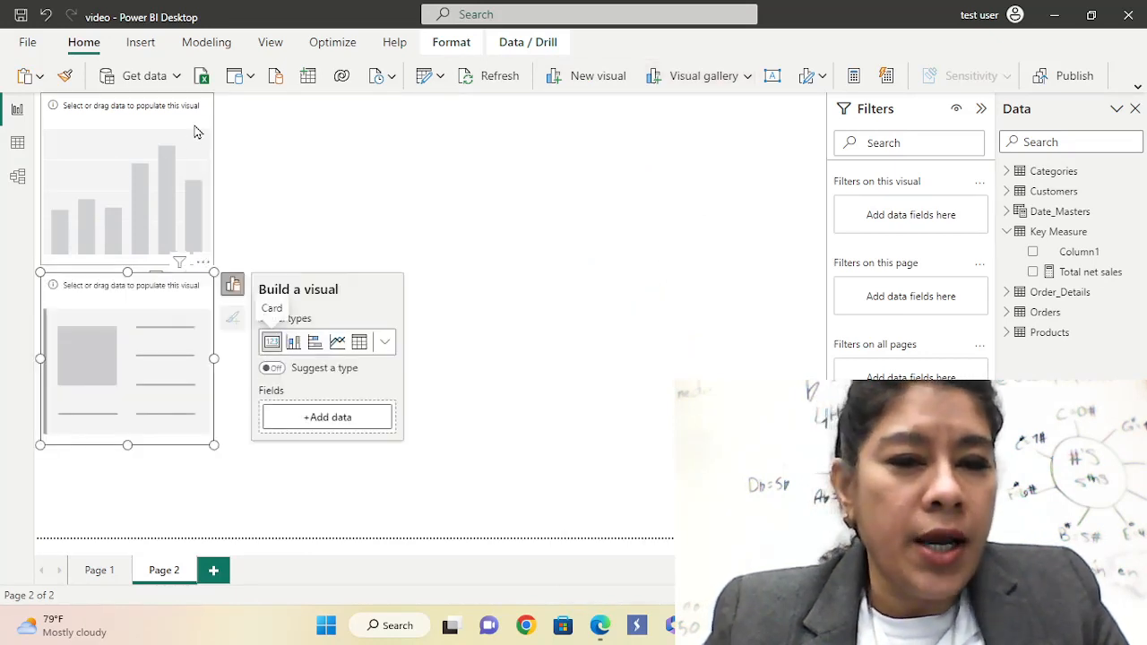
Move the blank column chart away from the card and remove it from the page.
left_click(177, 156)
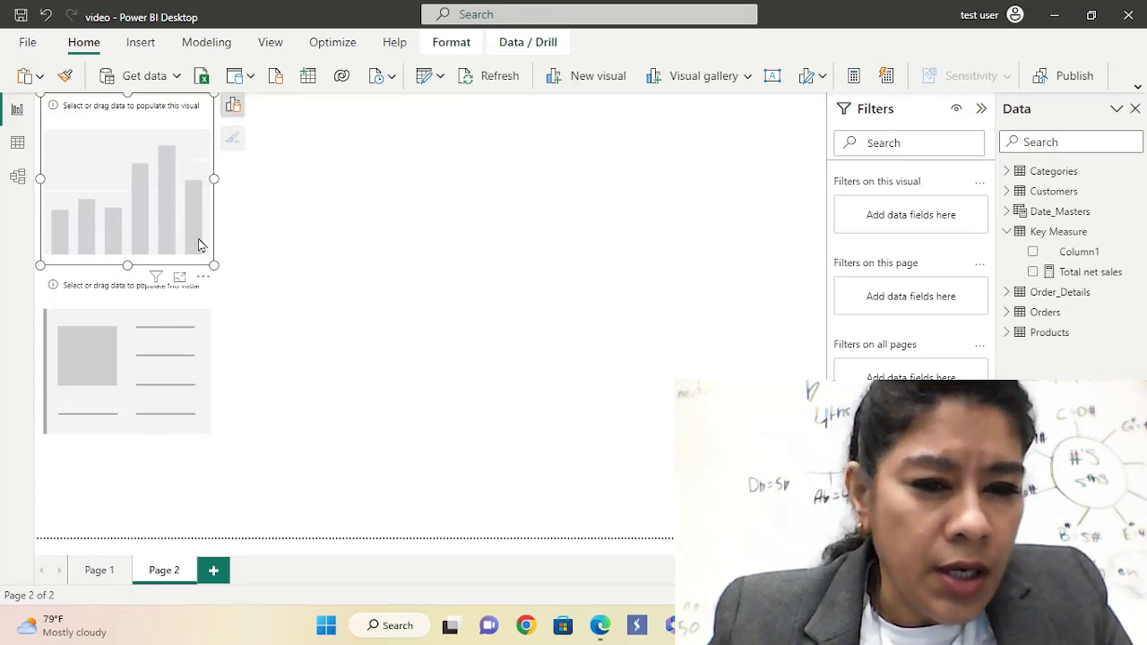
left_click_drag(194, 178, 469, 213)
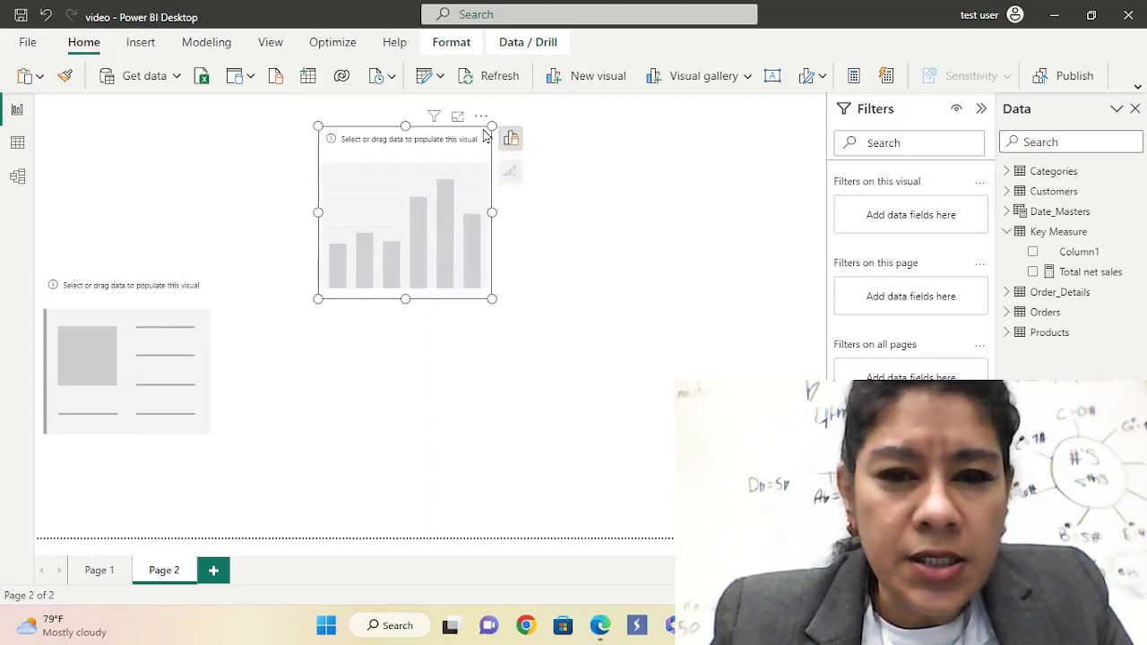
left_click(481, 118)
left_click(524, 139)
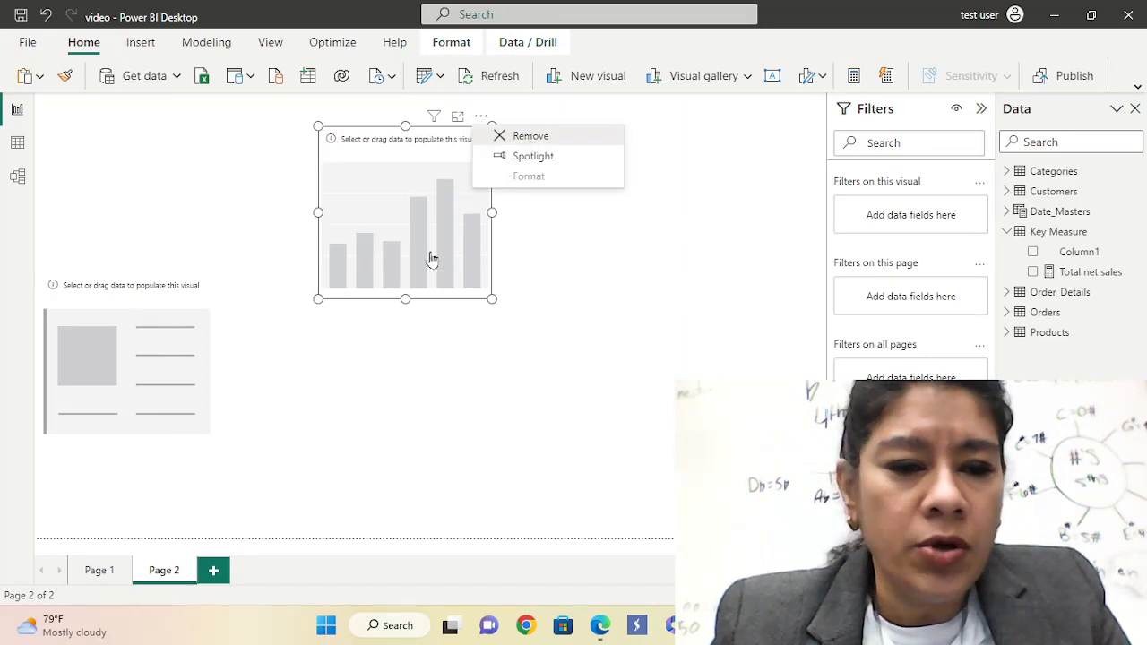
Move the empty card to the top of the page and fill it with the Total net sales measure.
left_click_drag(176, 349, 167, 172)
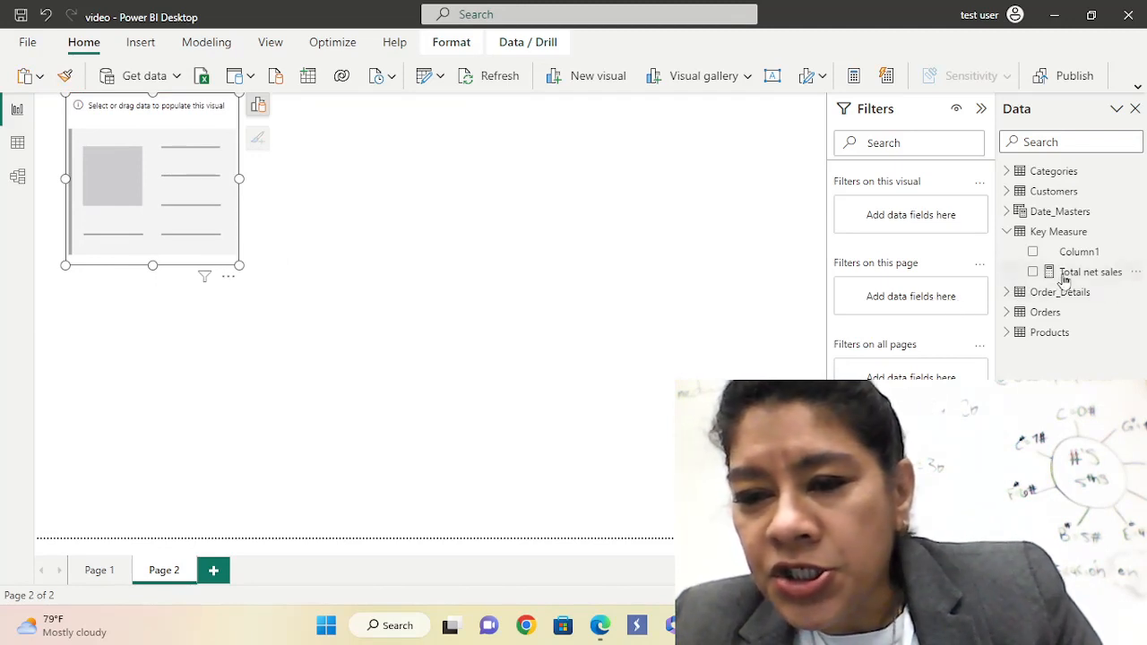
left_click_drag(1066, 275, 157, 186)
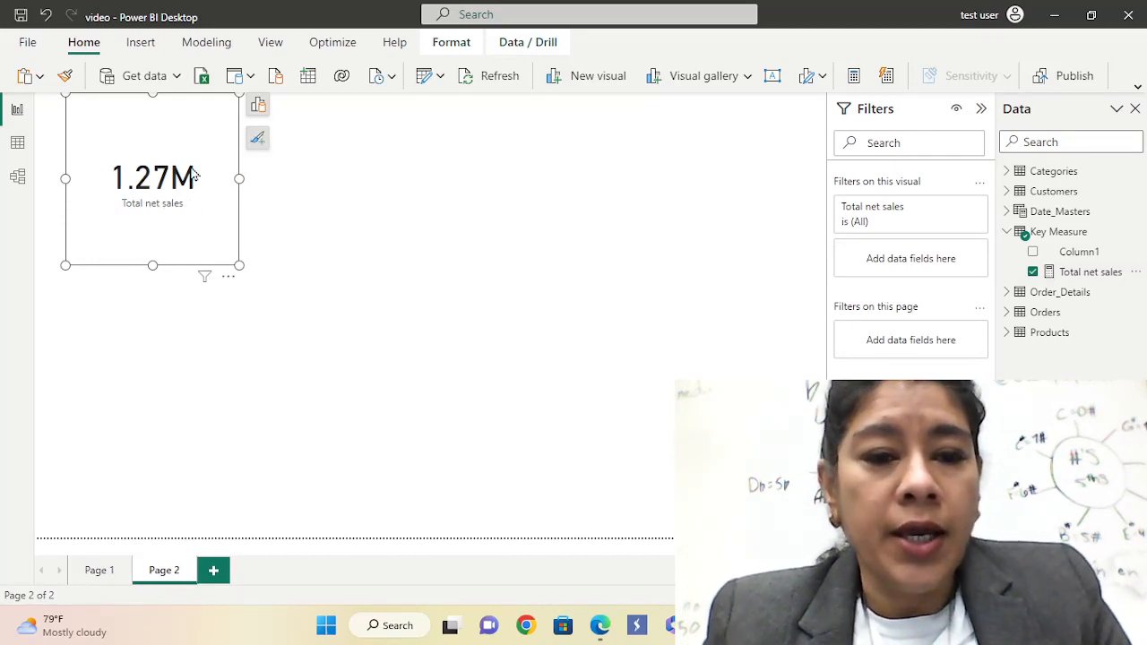
Remove Total net sales from the card's fields and add it back from the Key Measure table.
left_click(259, 106)
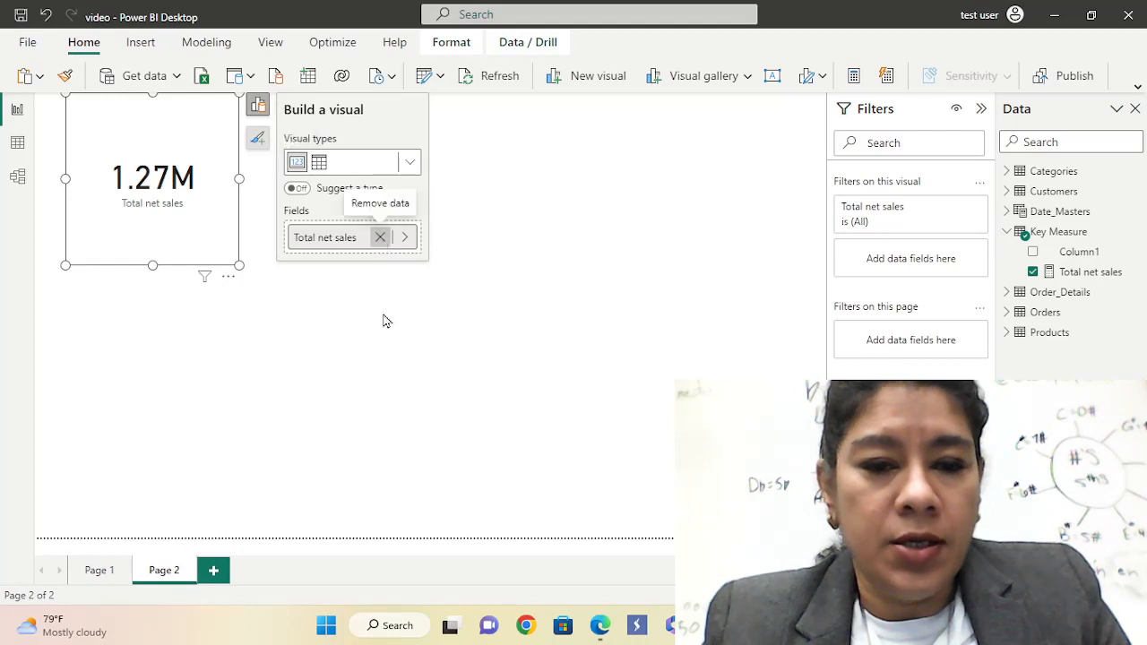
left_click(380, 237)
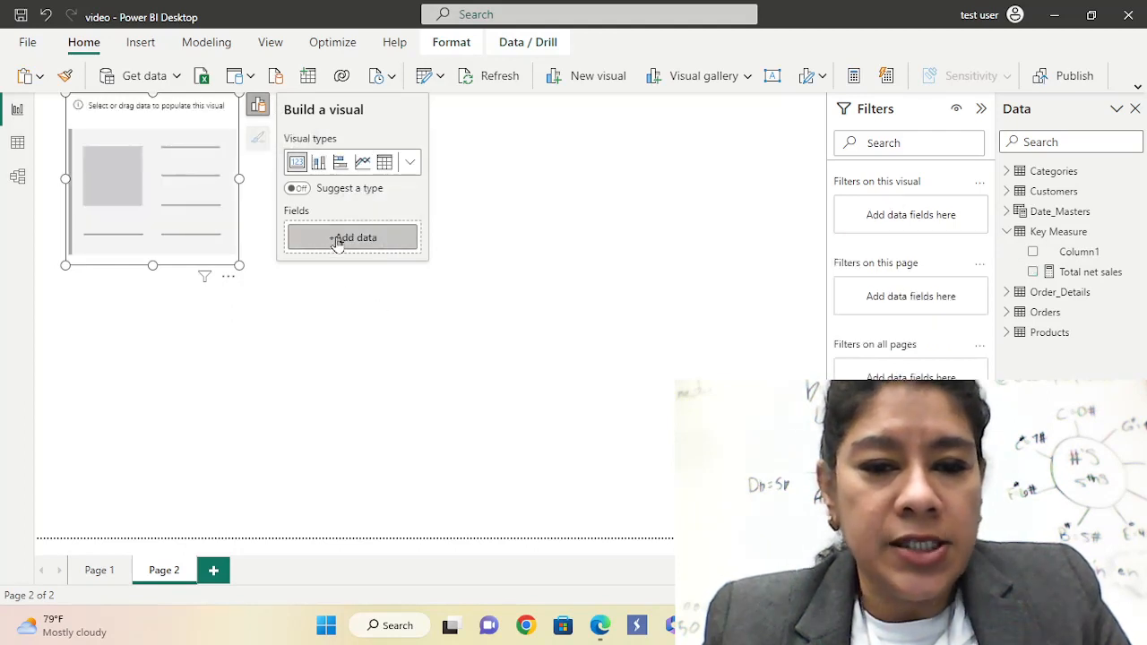
left_click(337, 239)
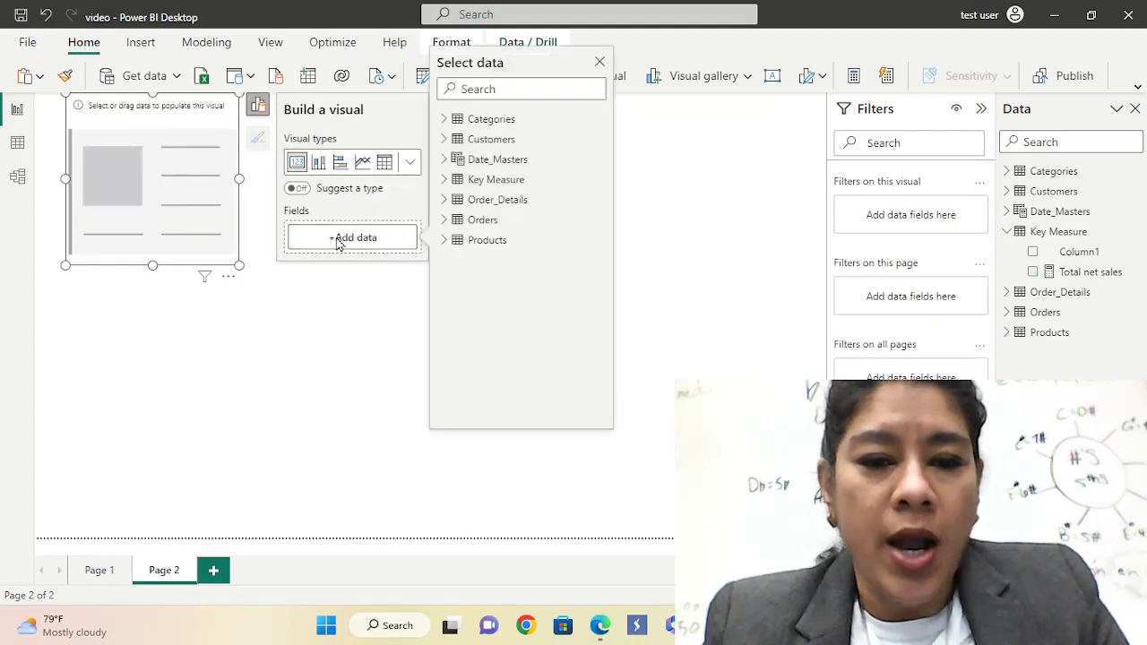
left_click(445, 180)
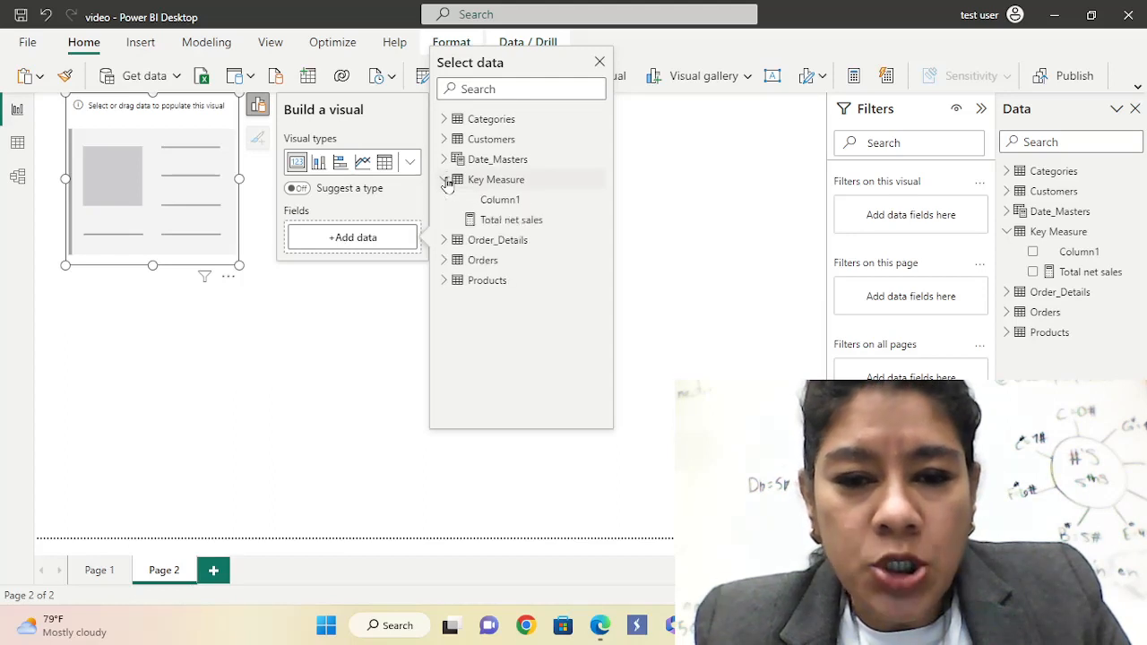
left_click(502, 220)
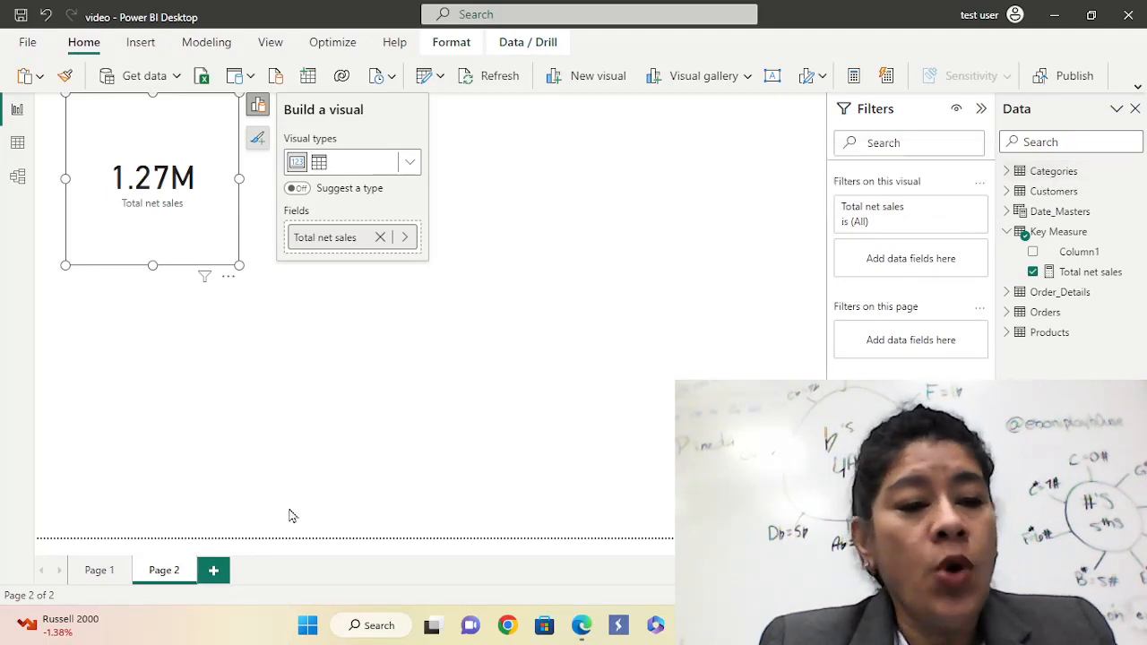
In the model view, change the Total net sales measure's home table to Categories.
left_click(17, 179)
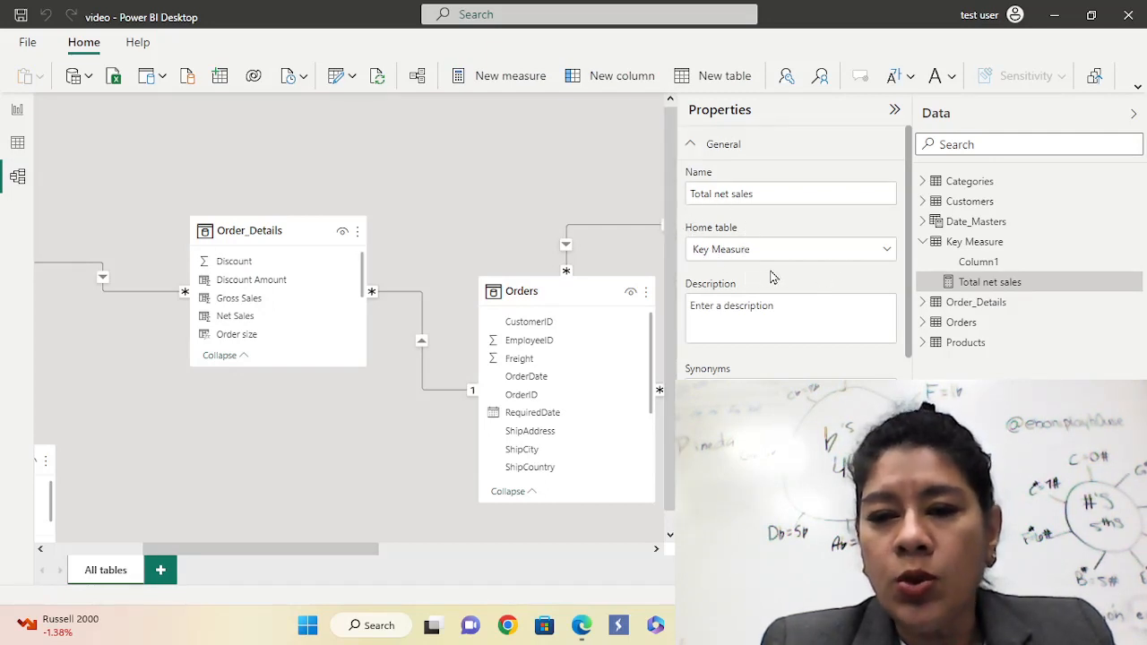
left_click(888, 253)
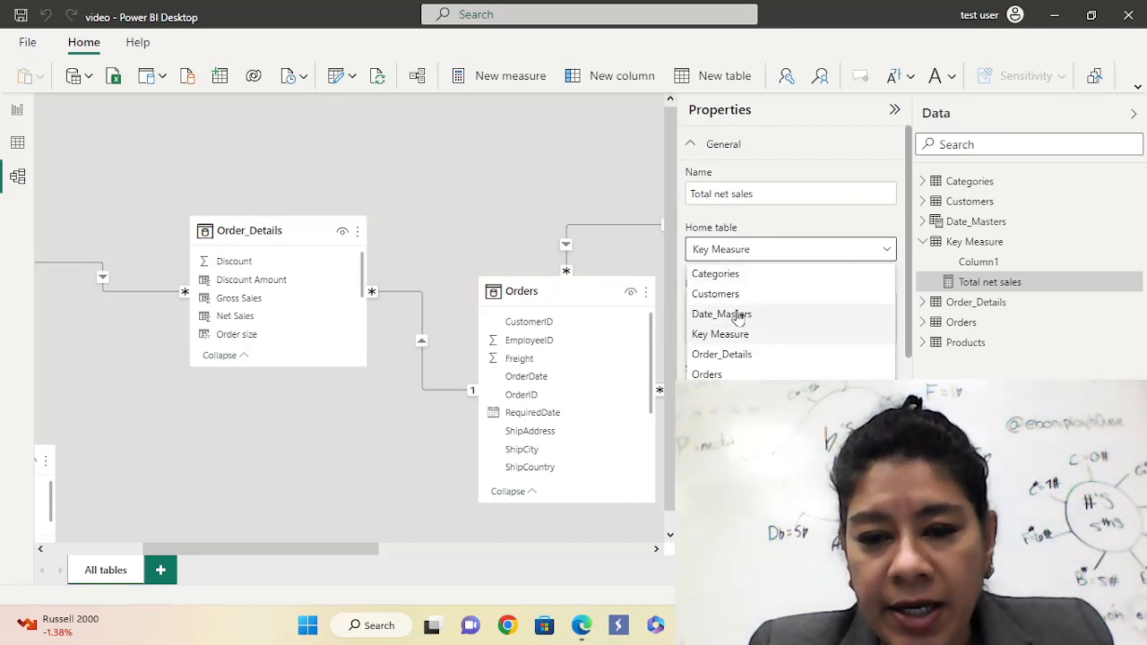
left_click(717, 274)
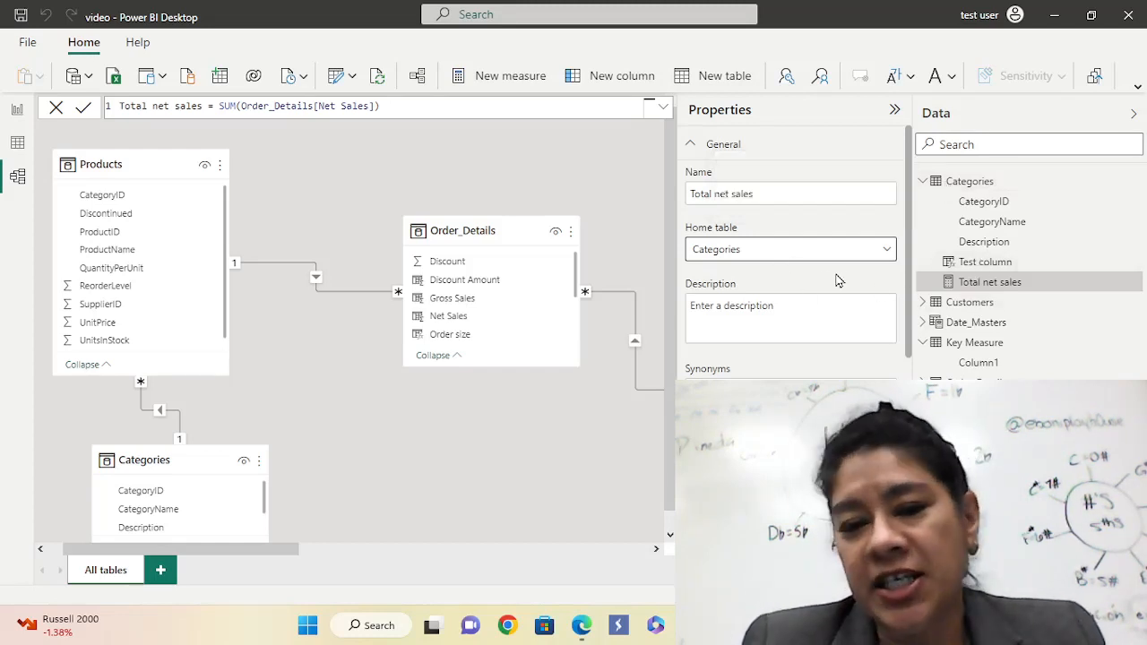
Set the Total net sales measure's home table back to Key Measure and return to the report page.
left_click(887, 252)
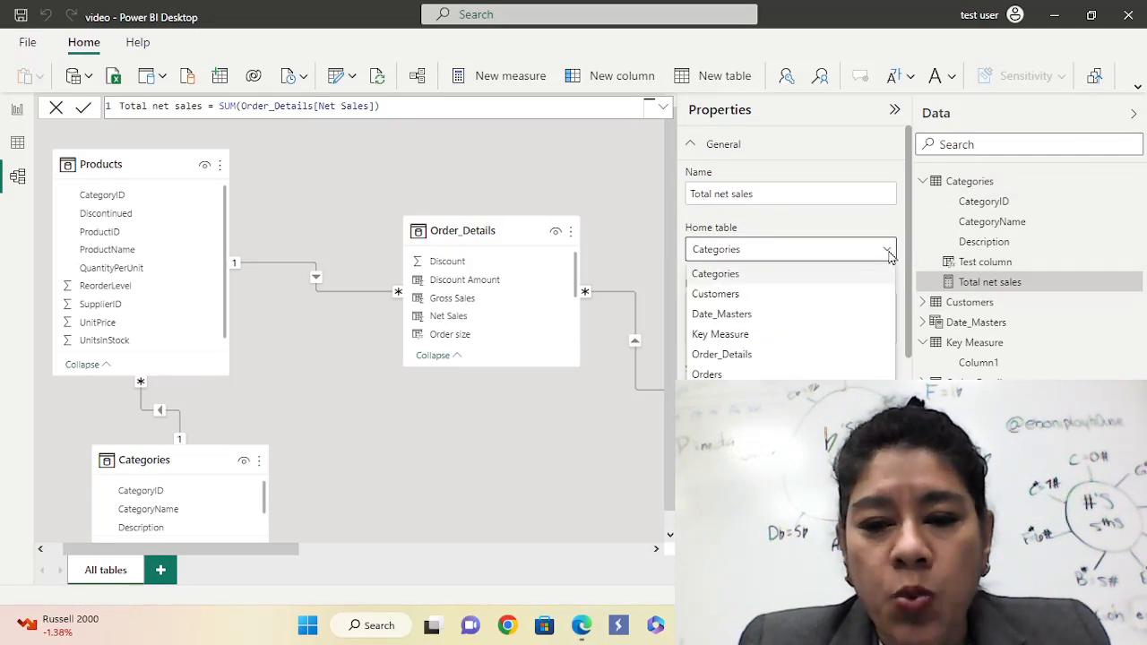
left_click(736, 335)
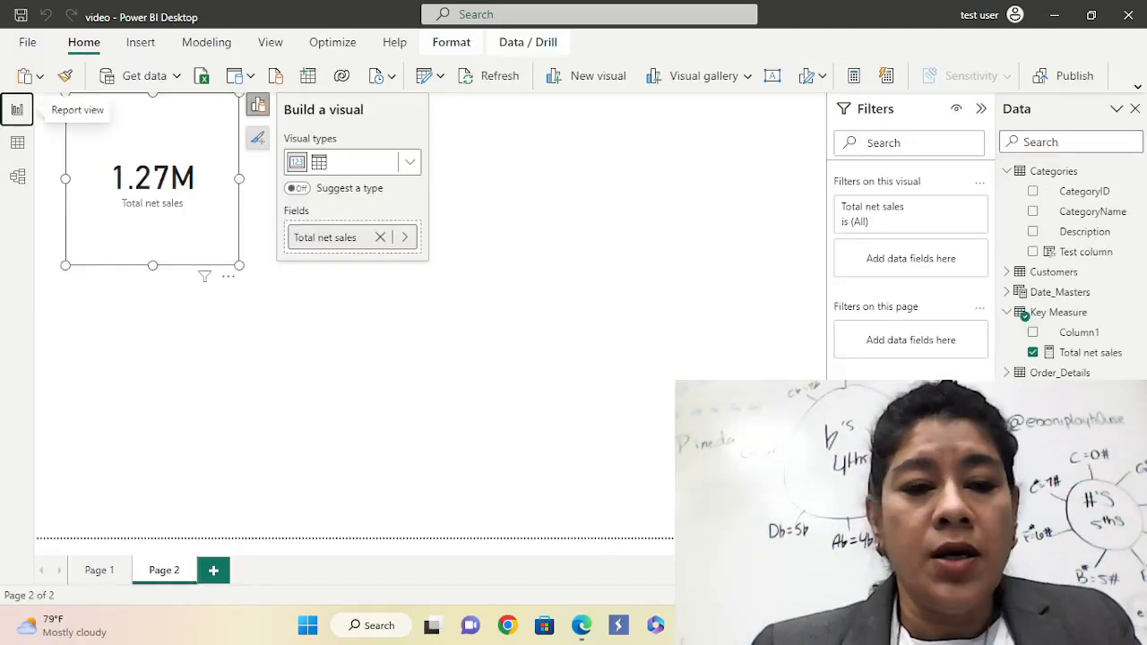
left_click(17, 108)
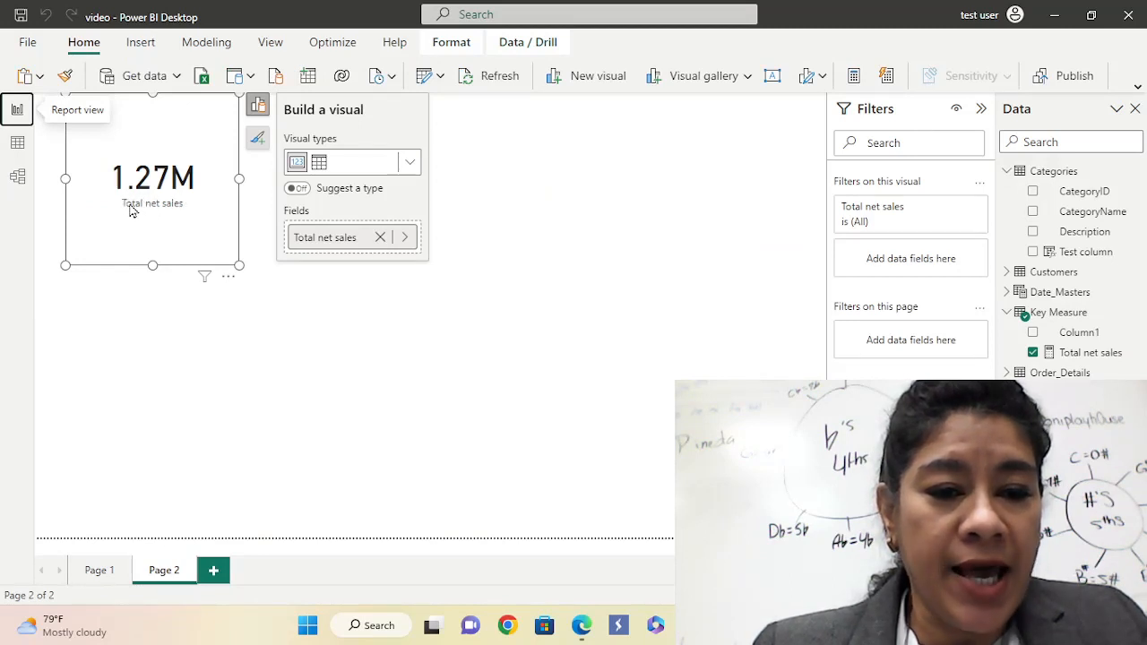
In the data view, create a new measure in the Key Measure table and name it CY Year.
left_click(18, 144)
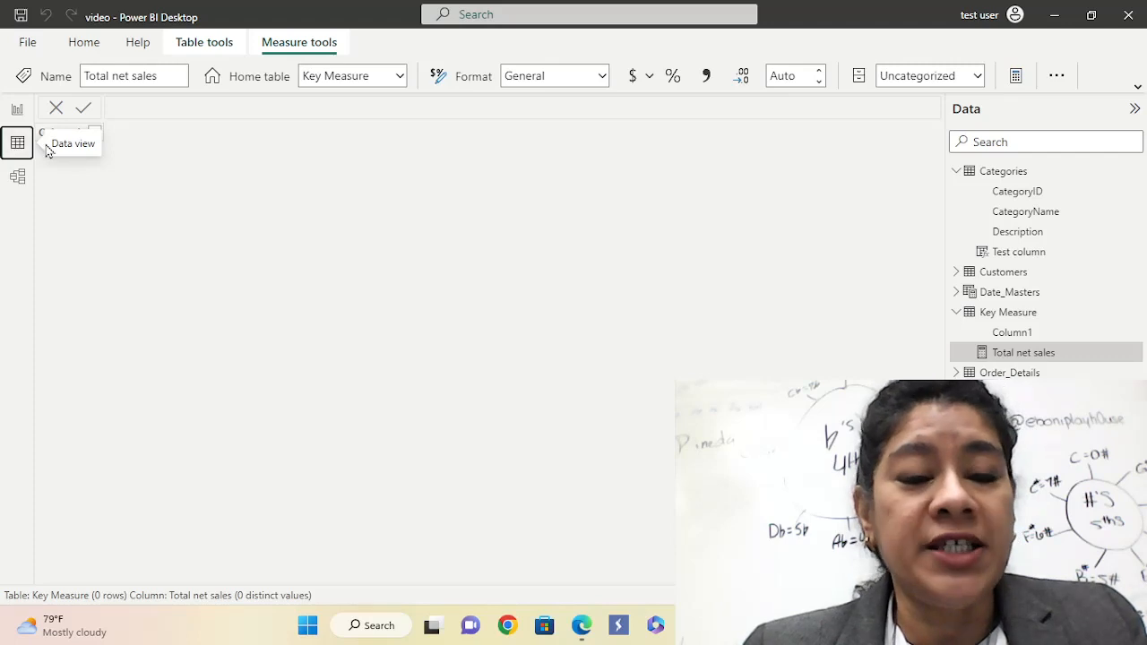
right_click(979, 320)
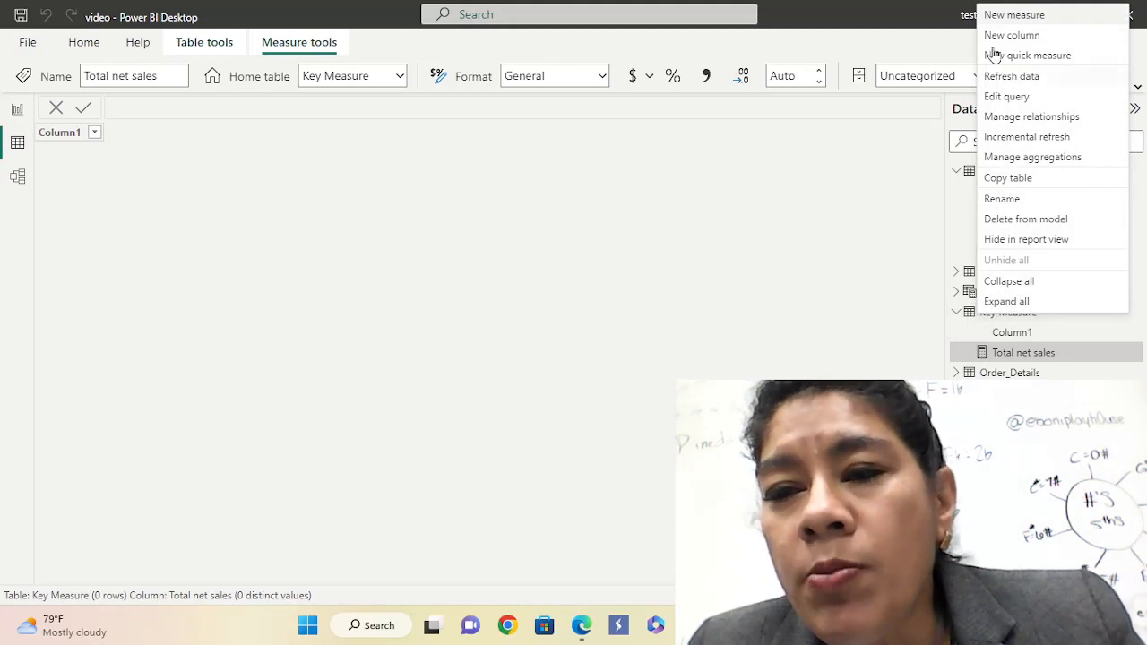
left_click(1003, 17)
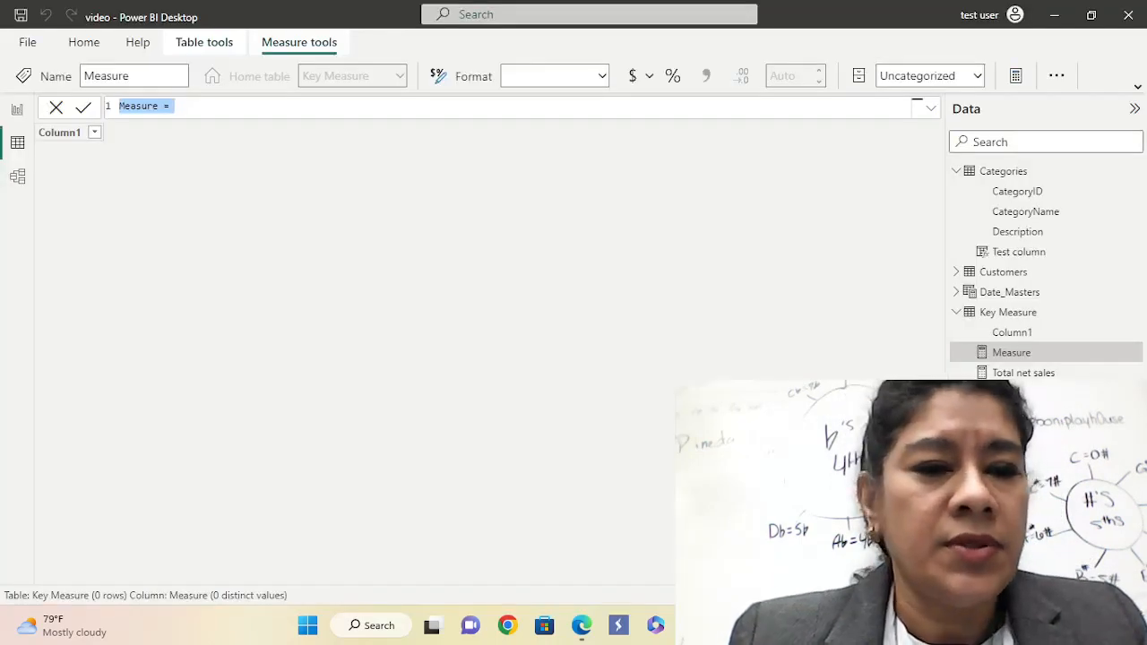
left_click(186, 109)
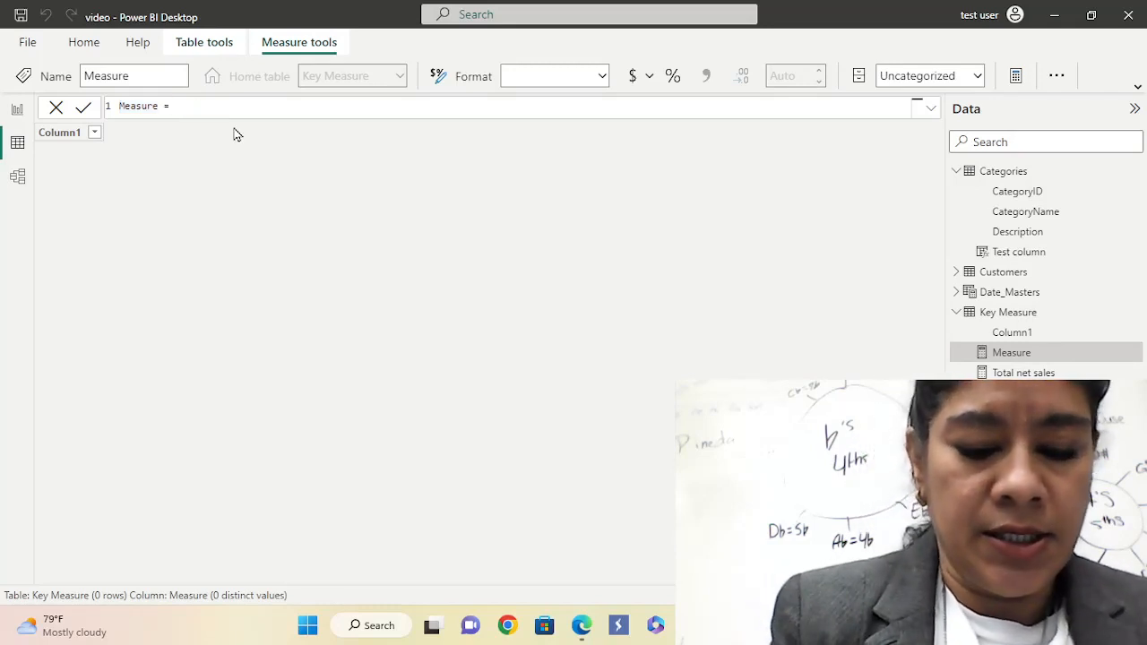
type("CY")
key("BackSpace")
key("BackSpace")
key("BackSpace")
key("BackSpace")
key("BackSpace")
key("BackSpace")
key("BackSpace")
key("BackSpace")
key("BackSpace")
key("BackSpace")
key("BackSpace")
key("BackSpace")
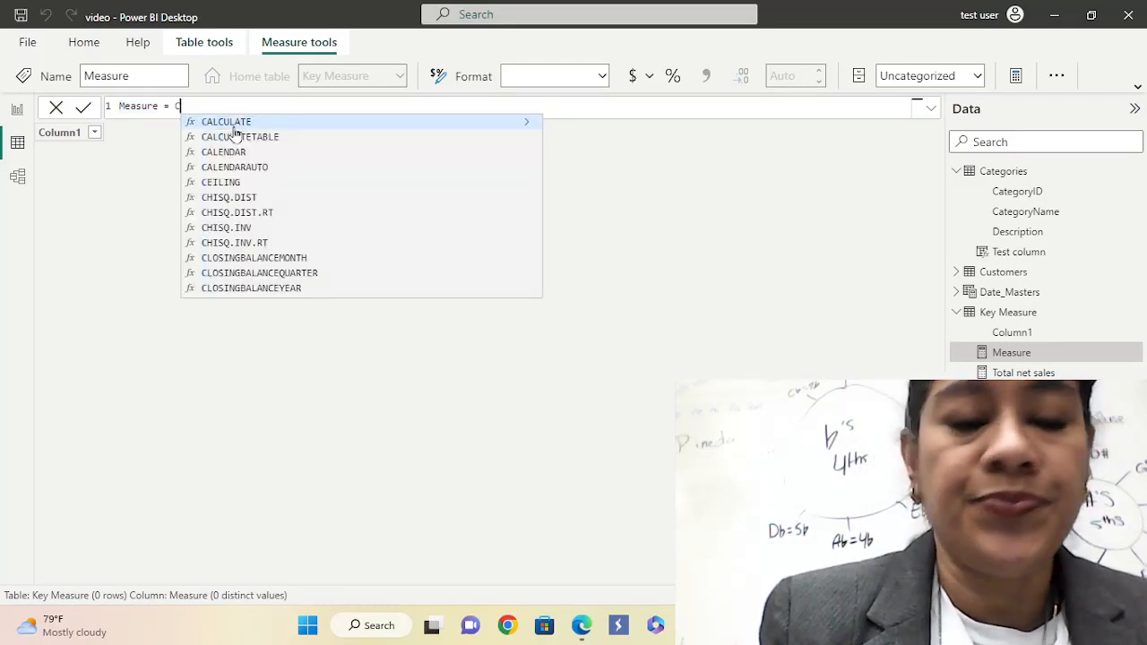
type("CY Y")
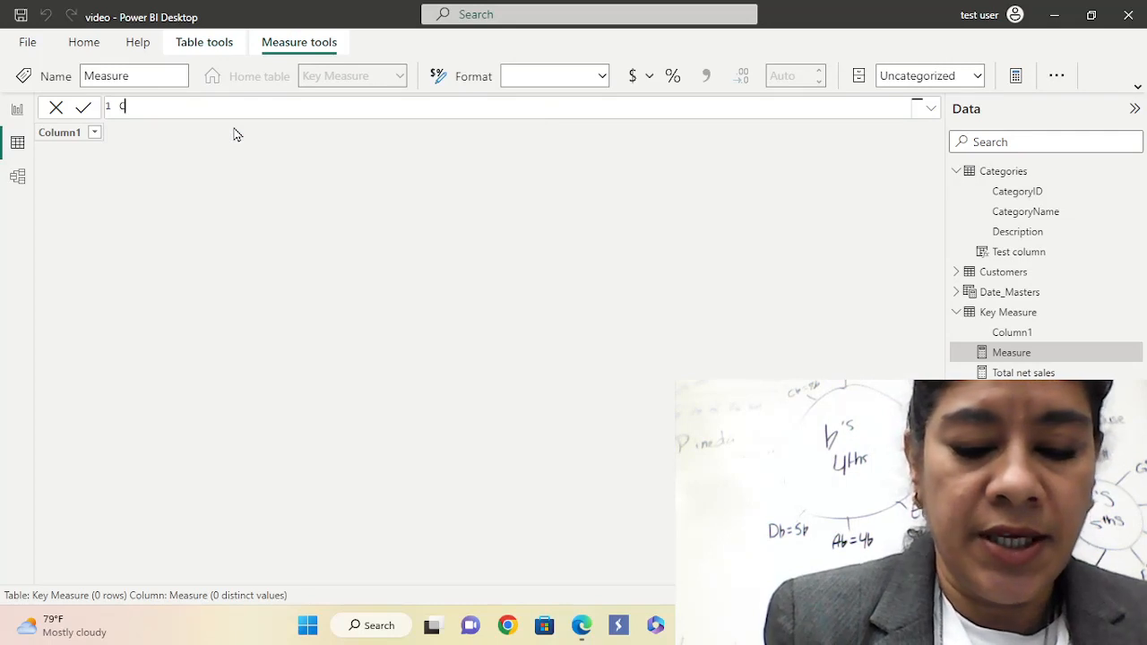
type("ear")
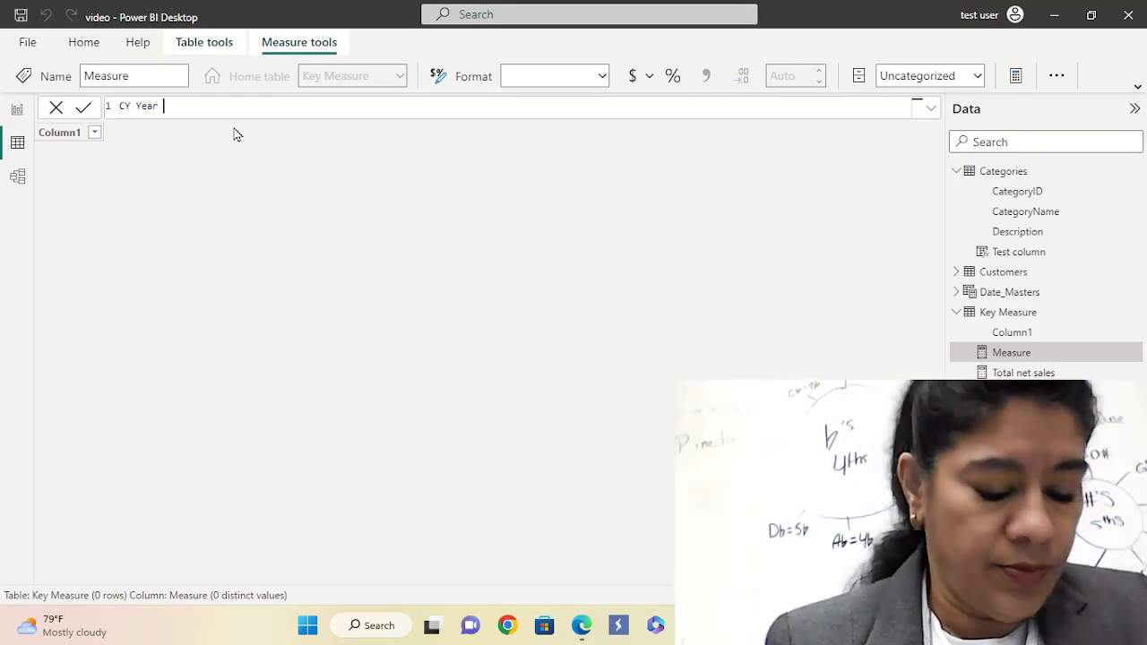
type(" =")
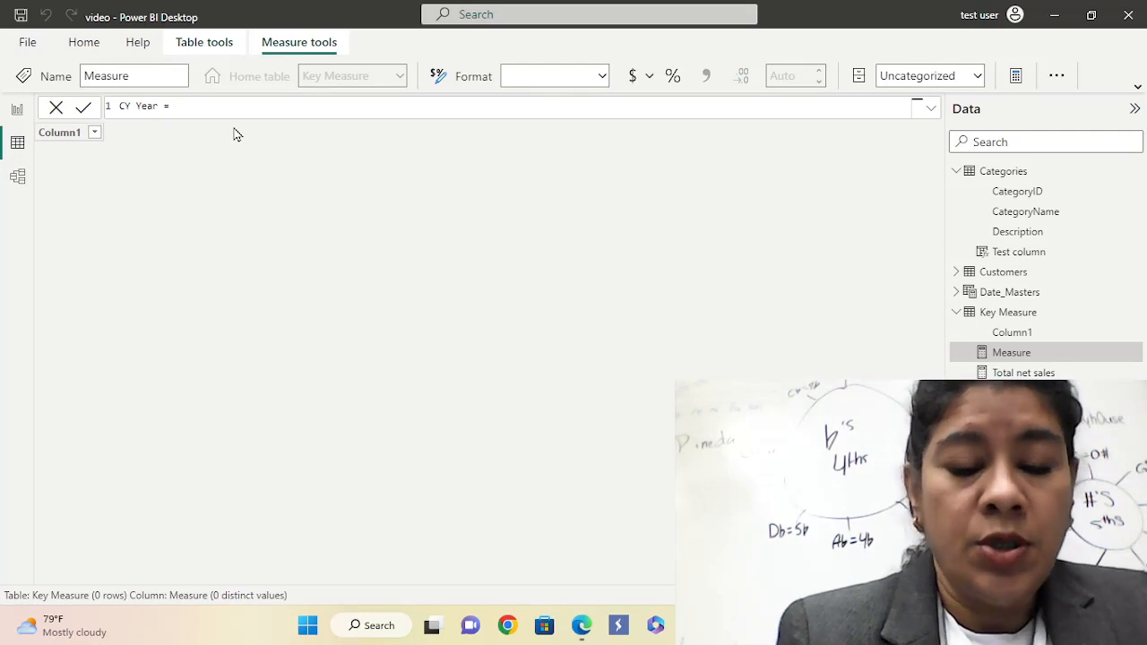
Begin the CY Year formula with the TOTALYTD function, using [Total net sales] as its expression.
type("T")
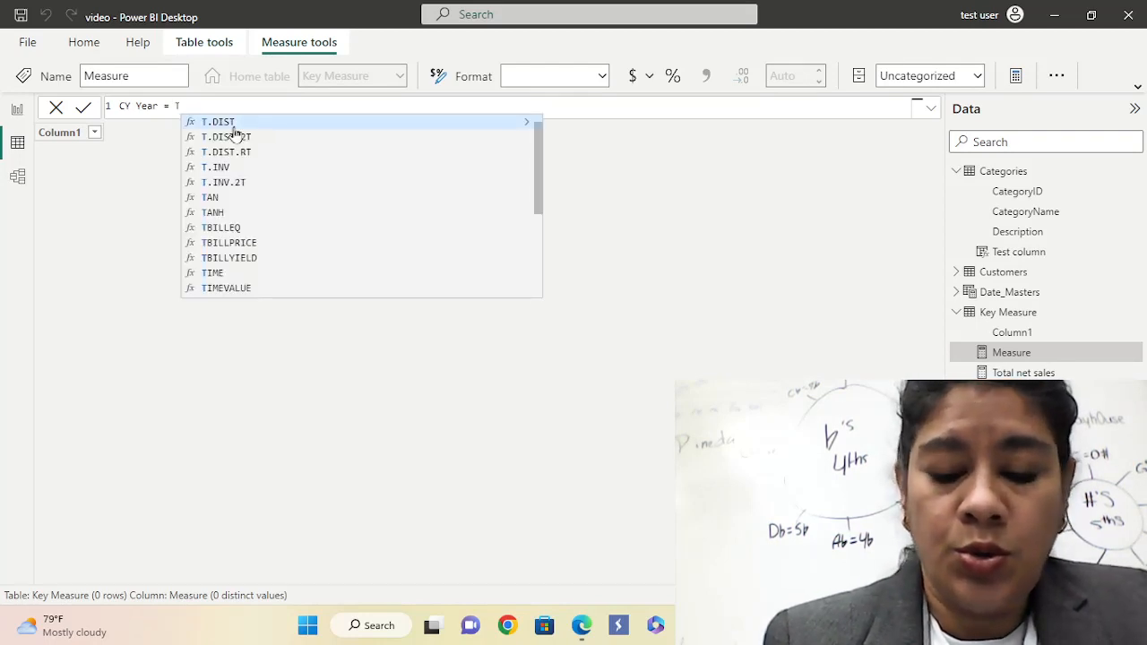
type("otal")
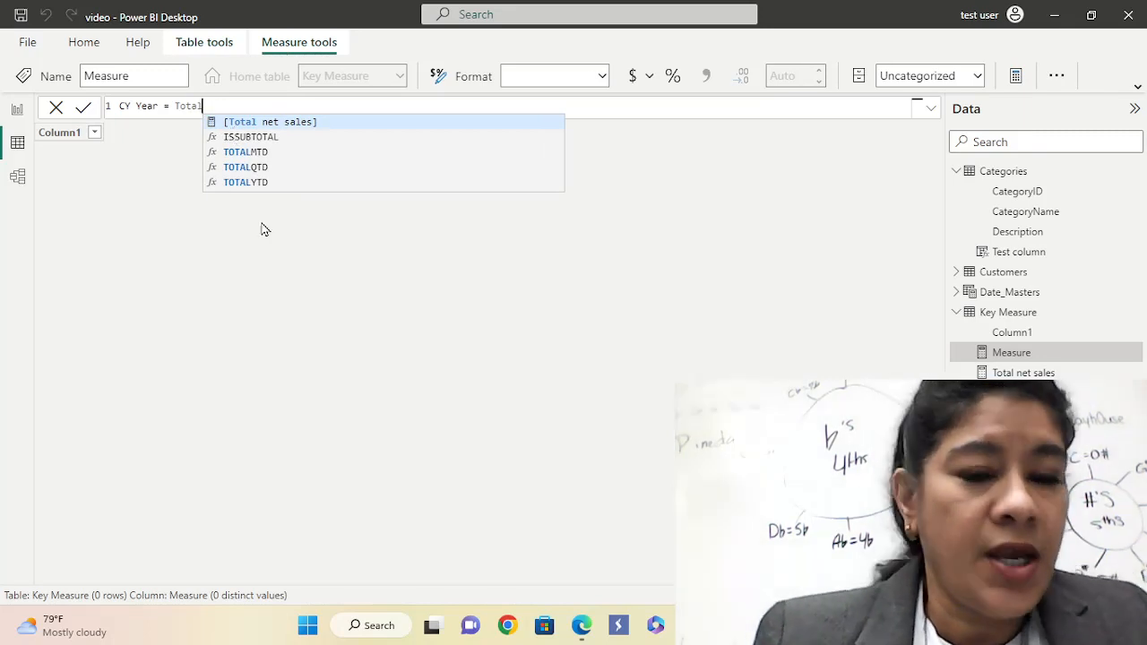
left_click(254, 184)
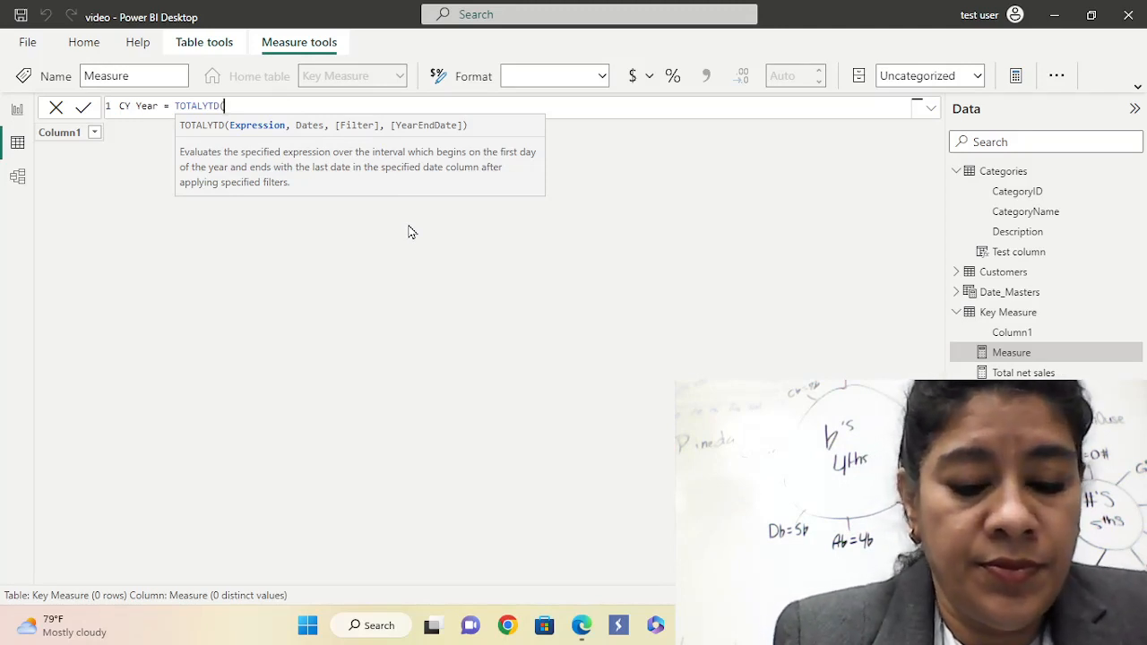
type("T")
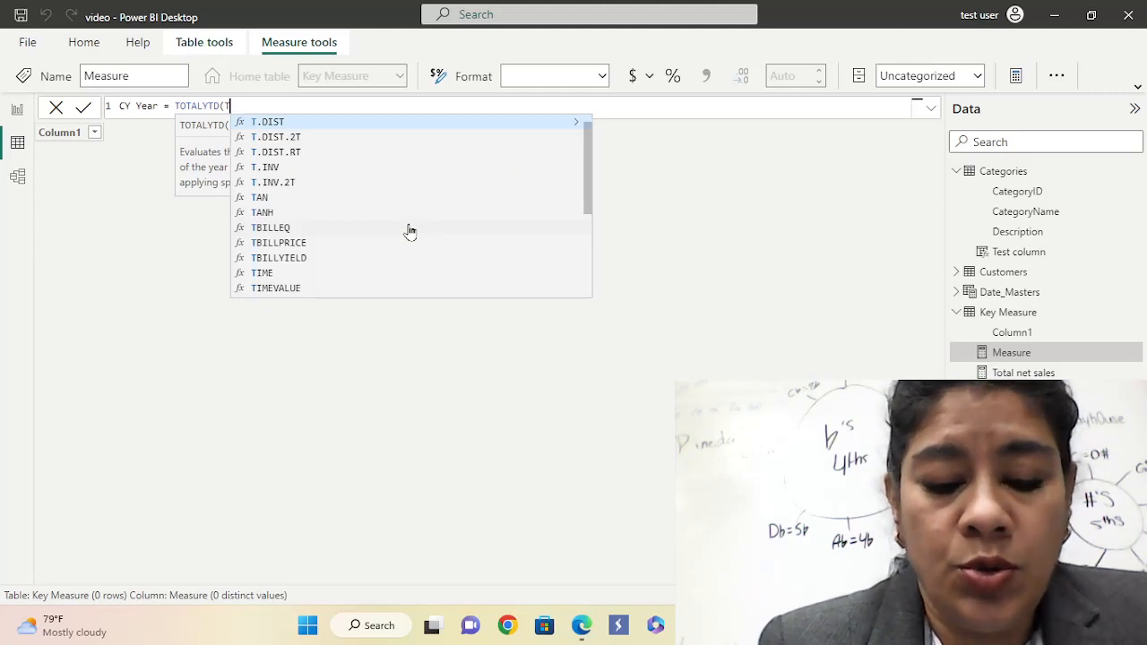
type("o")
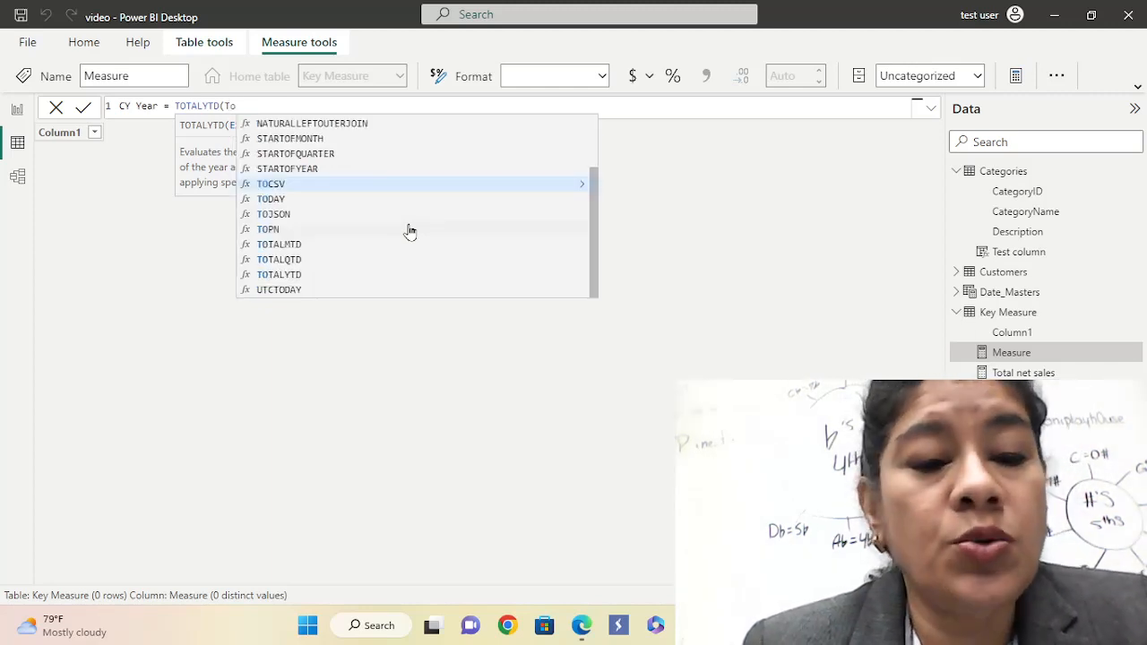
type("tal")
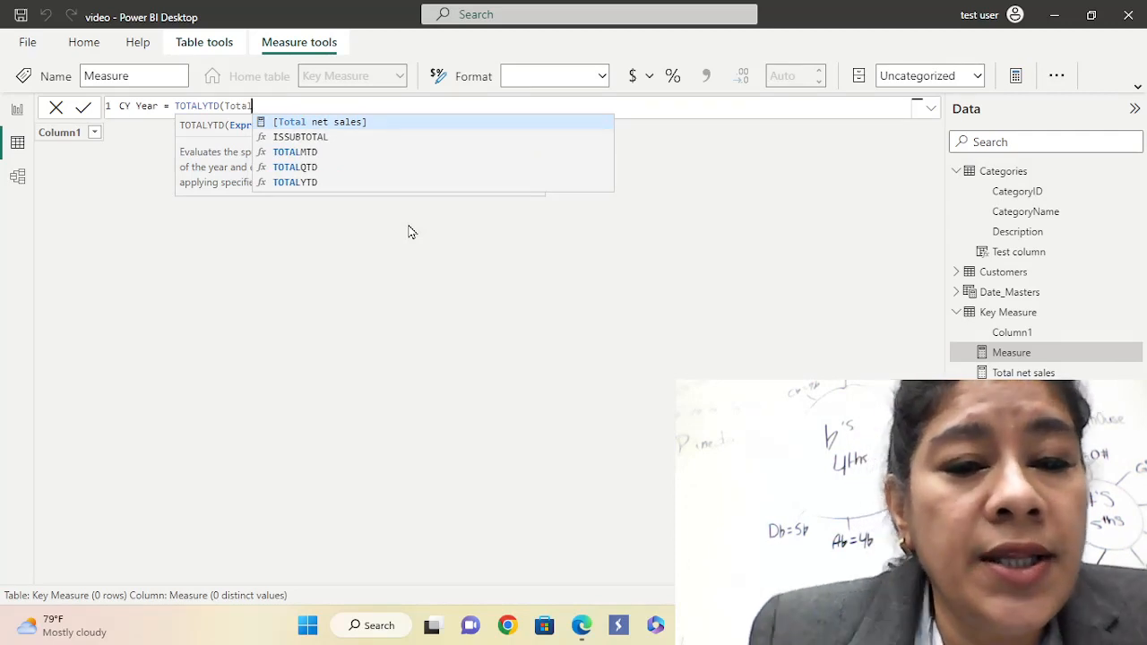
left_click(336, 123)
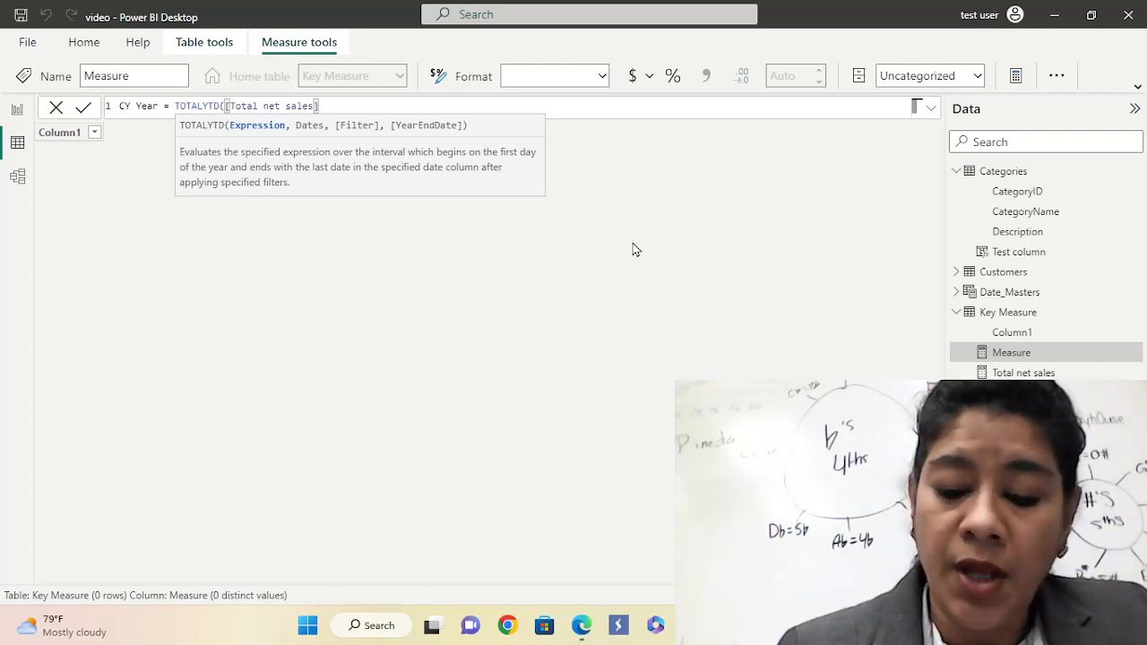
Complete the TOTALYTD formula with Date_Masters[date].[Date] as the dates argument and commit the measure.
type(",")
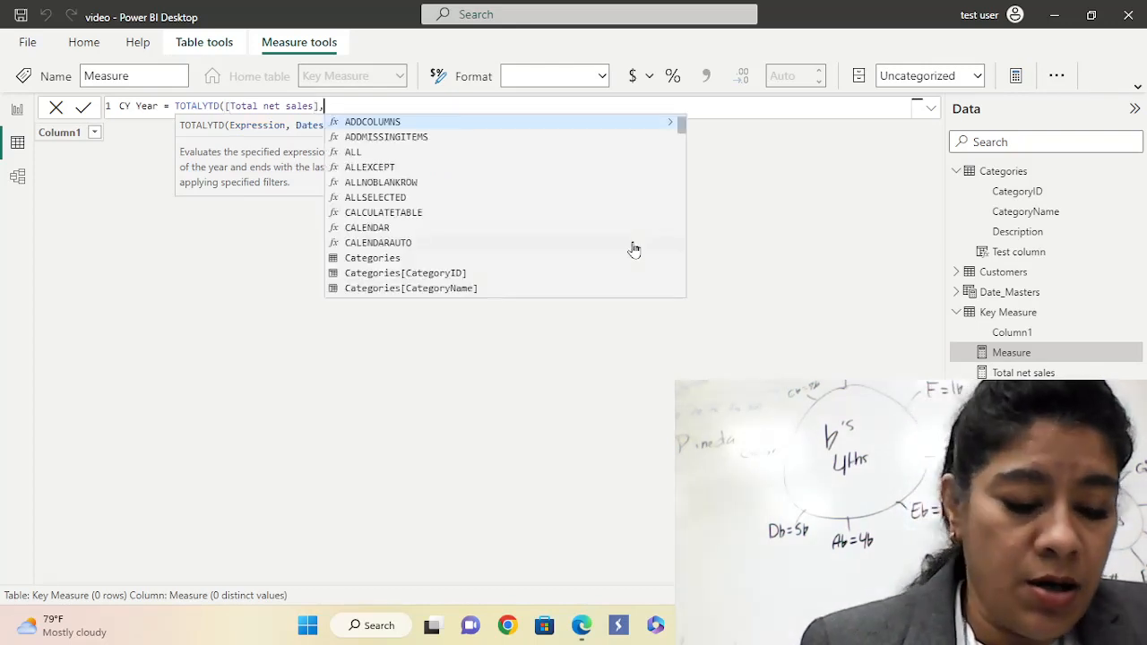
type(" D")
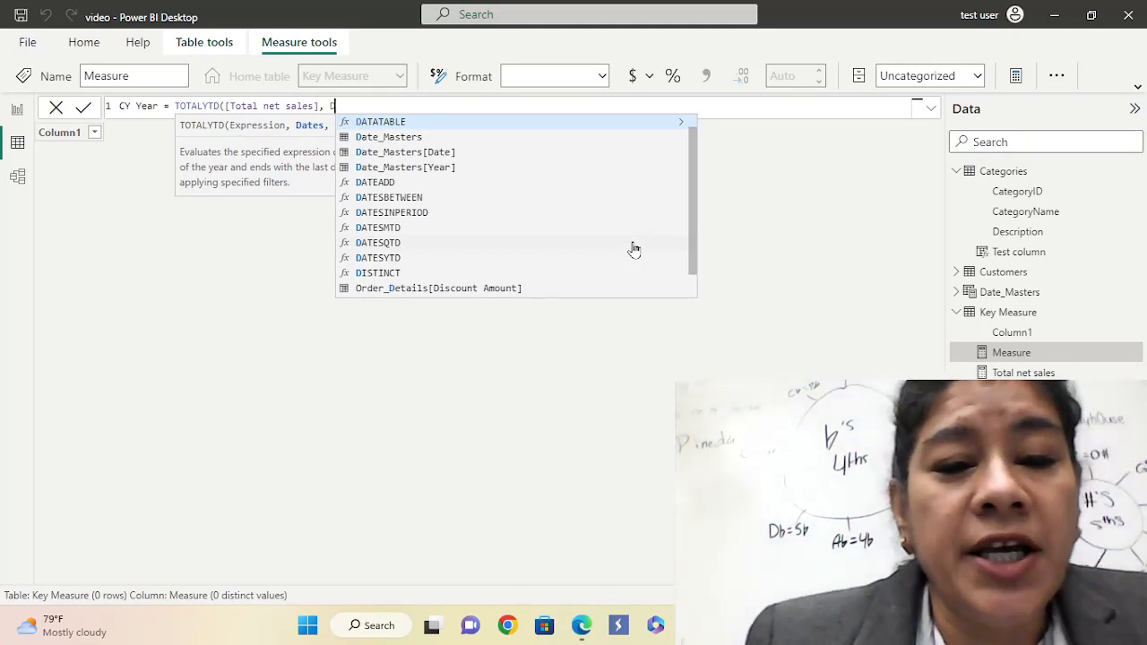
left_click(383, 140)
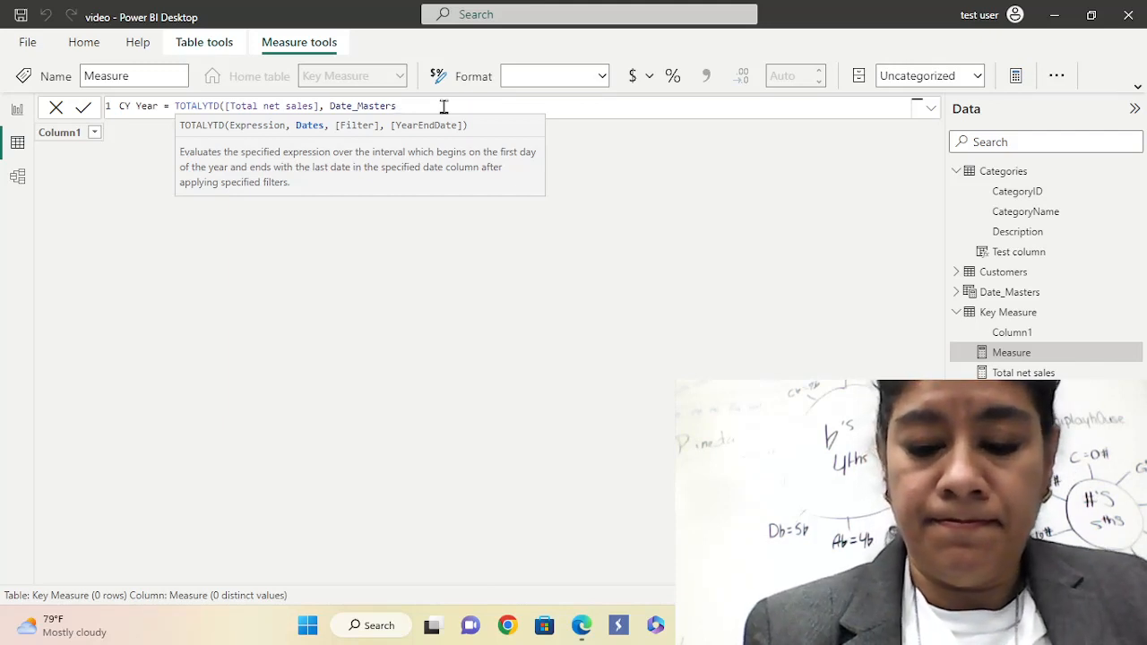
type("[")
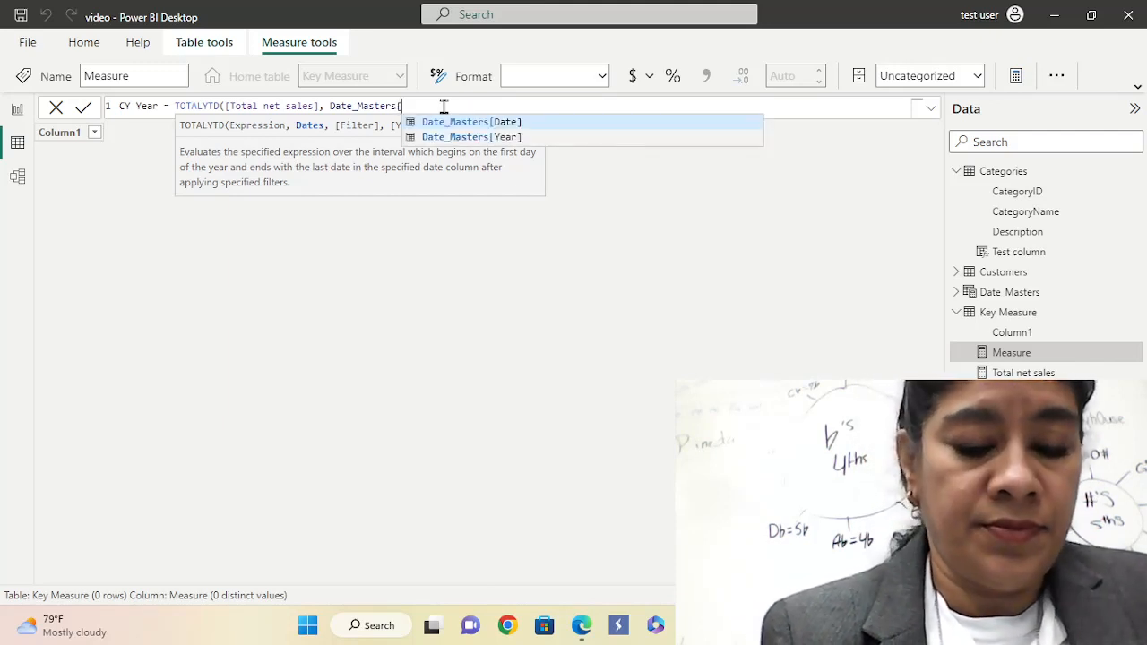
type("date")
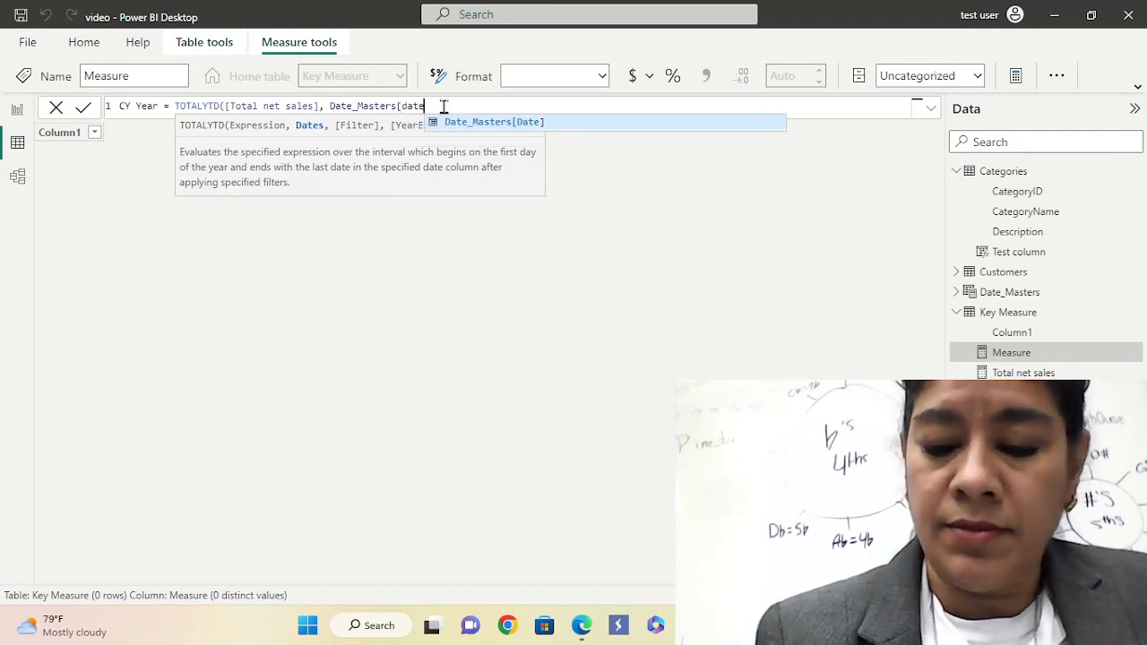
type("]")
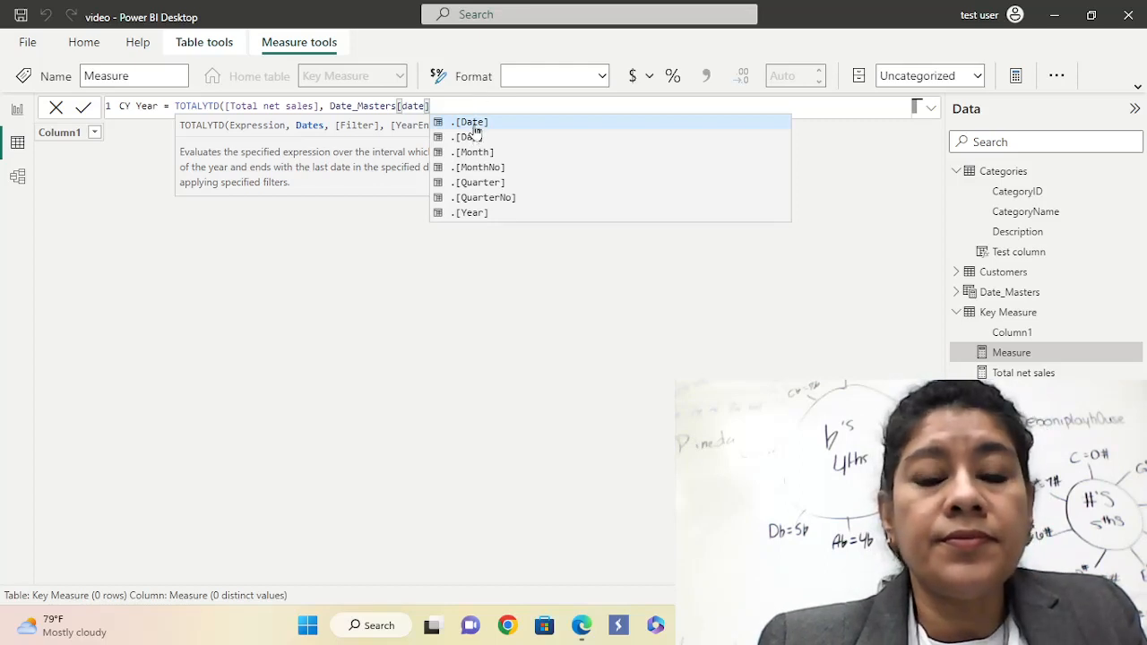
left_click(474, 124)
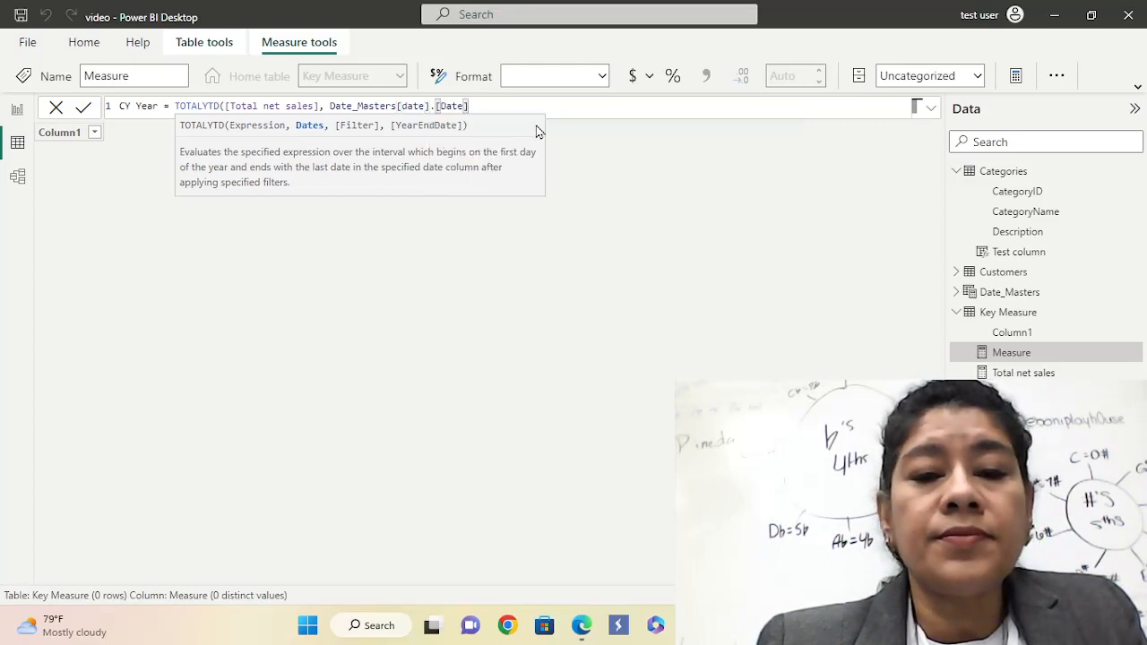
key("Return")
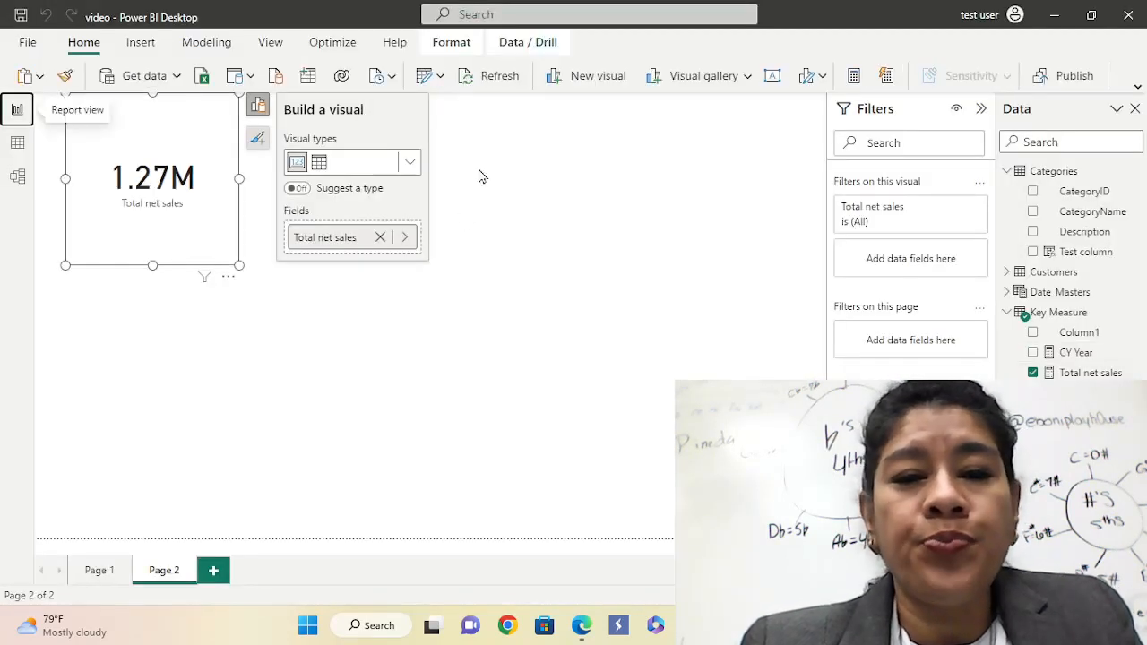
Add a second card visual to Page 2 and populate it with the CY Year measure.
left_click(749, 78)
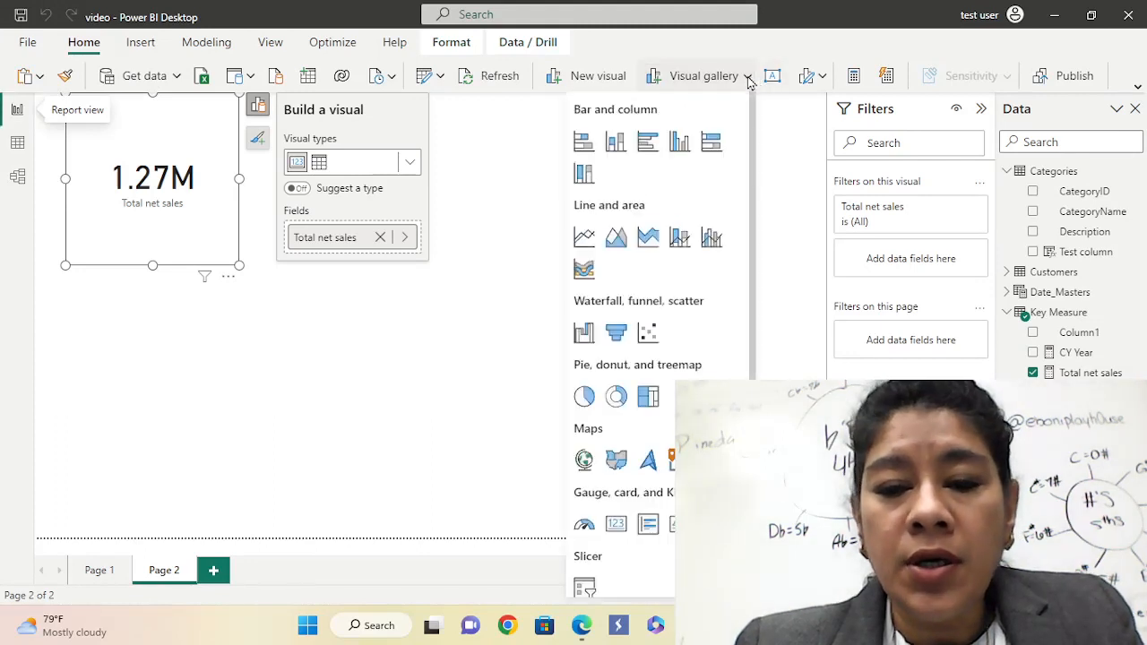
left_click(507, 424)
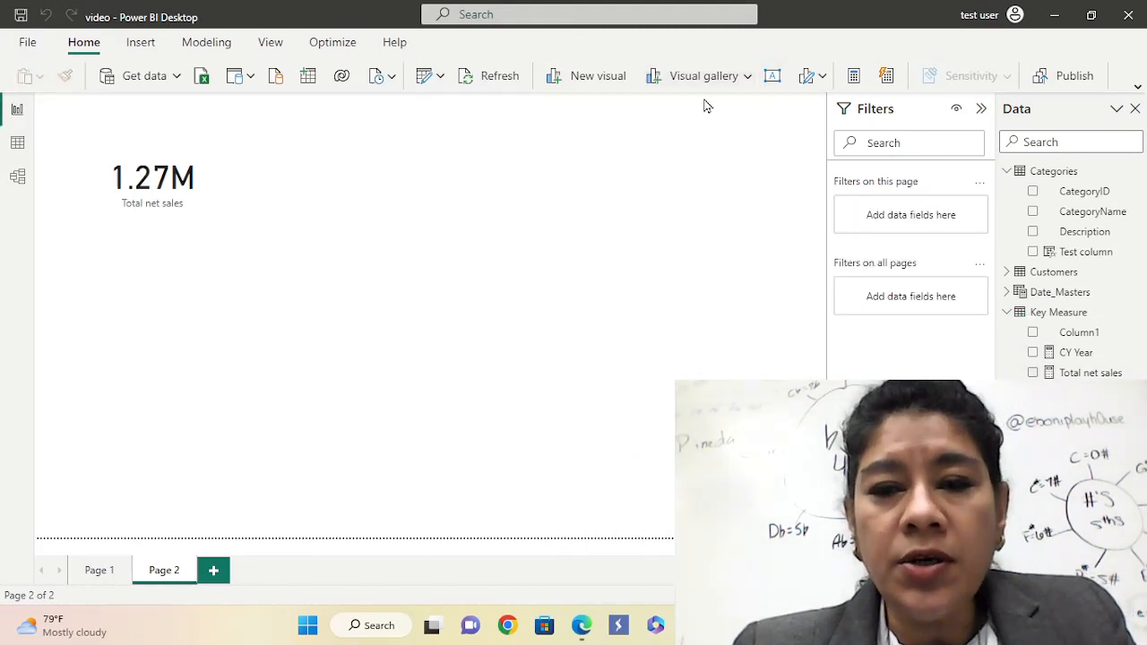
left_click(747, 76)
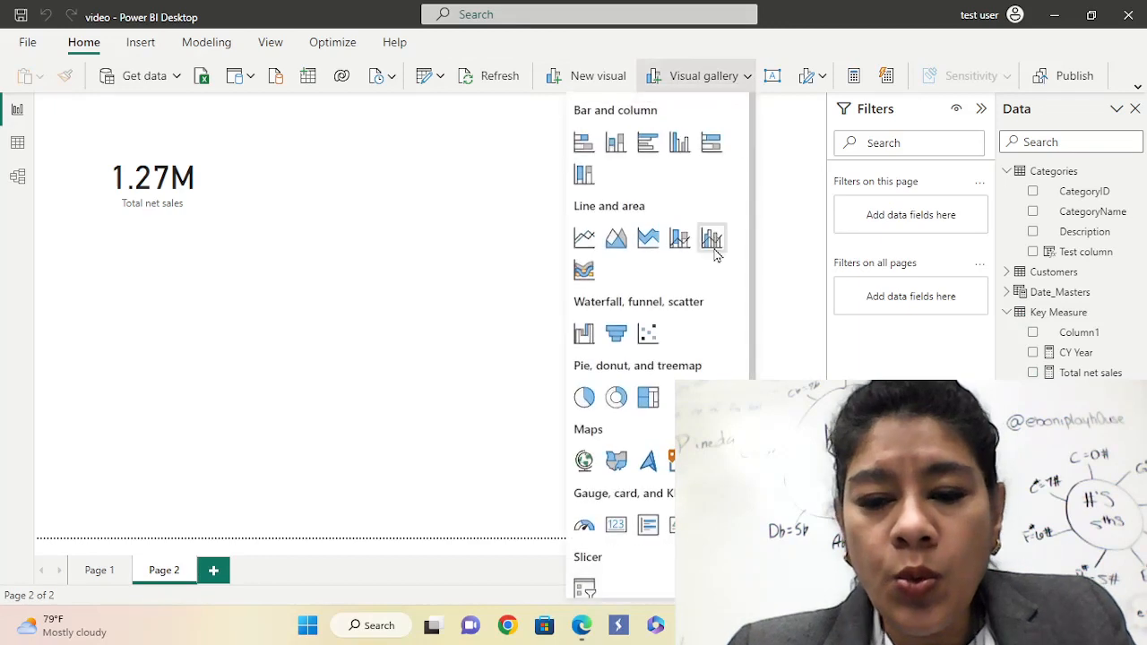
scroll(715, 260, "down", 2)
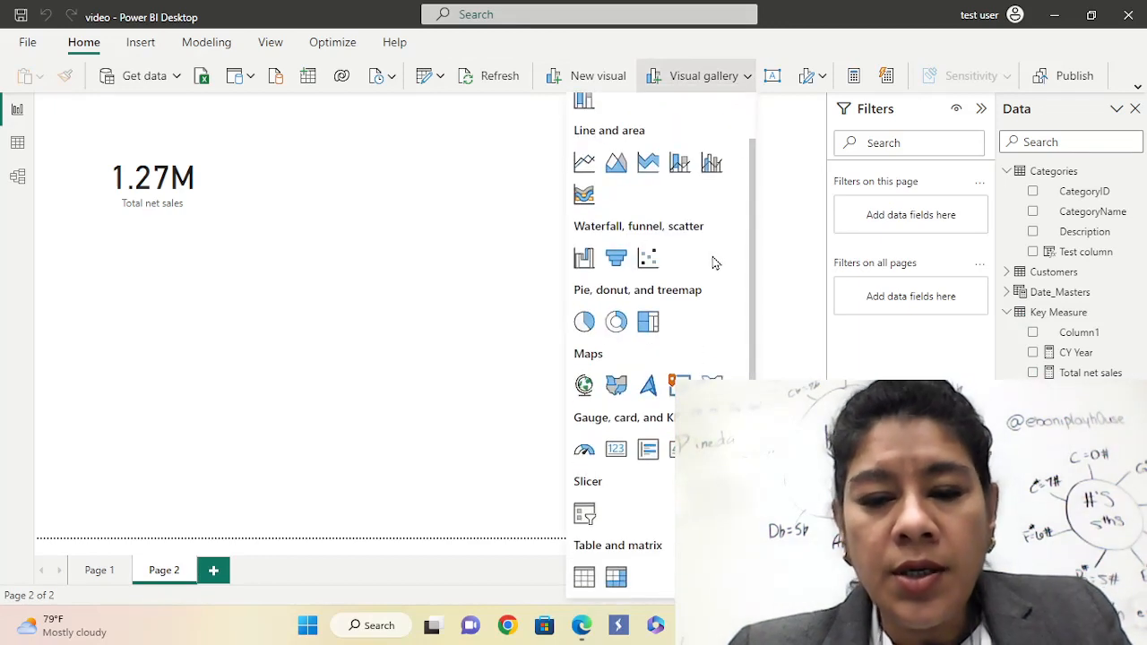
left_click(616, 449)
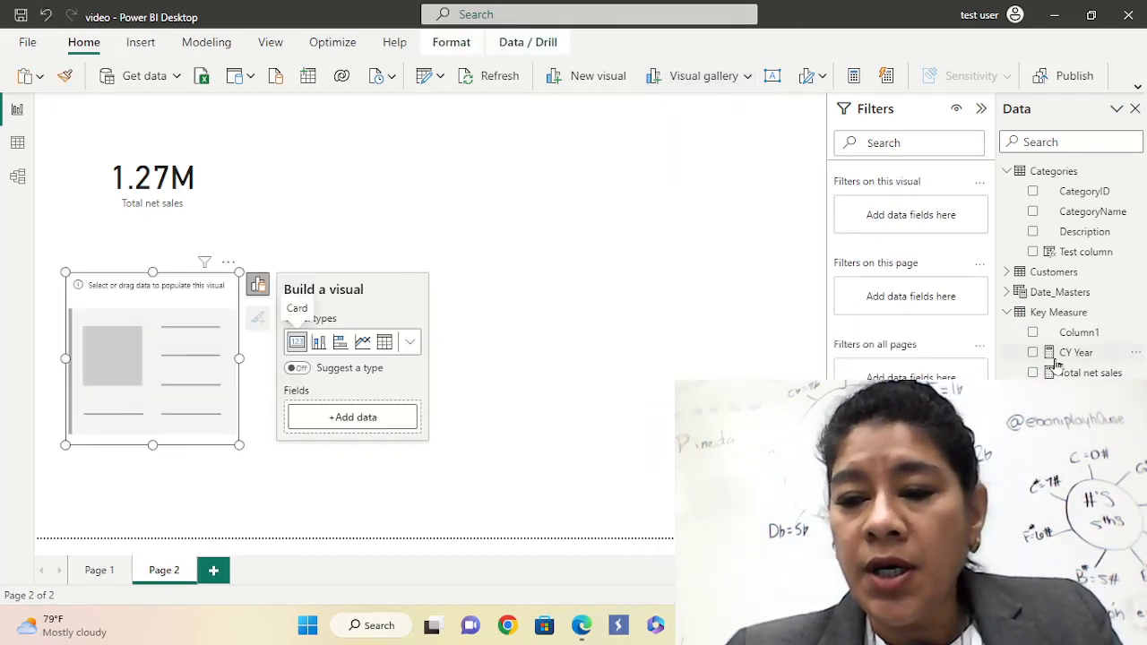
left_click_drag(1060, 355, 156, 383)
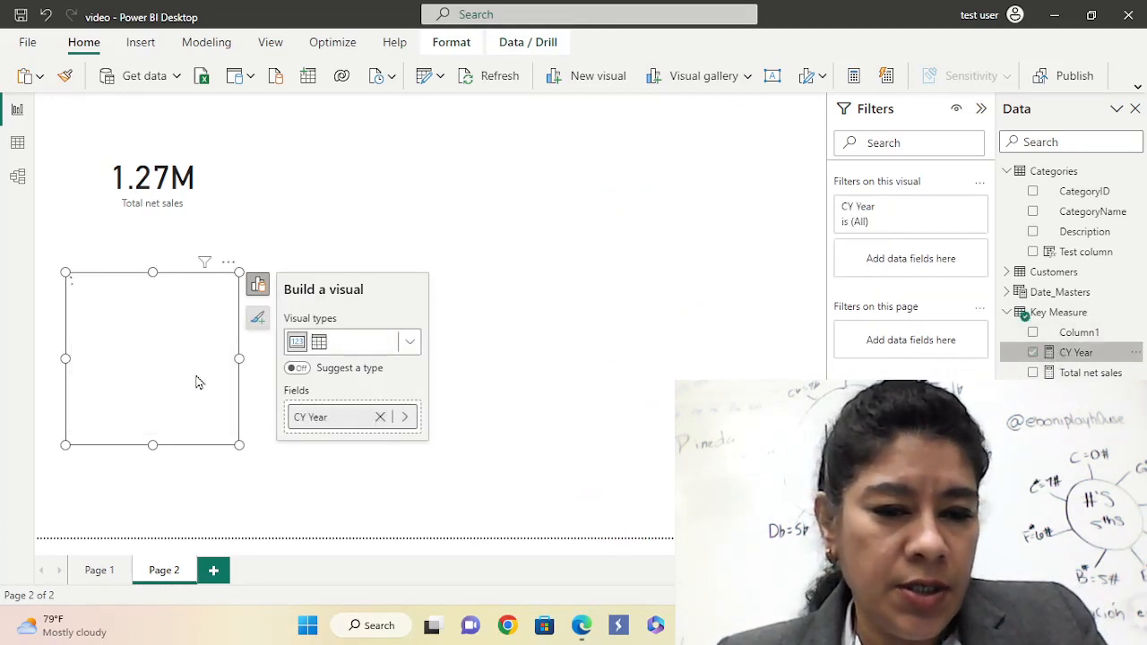
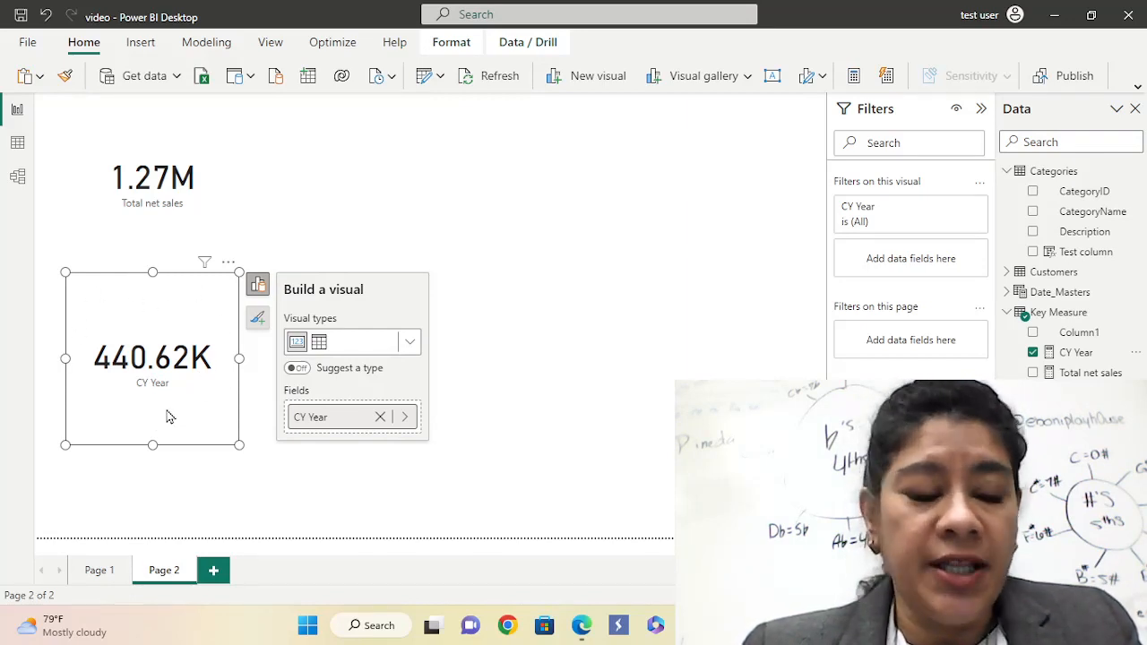
In the data view, create a new measure in the Key Measure table and name it Last Year Sales.
left_click(17, 144)
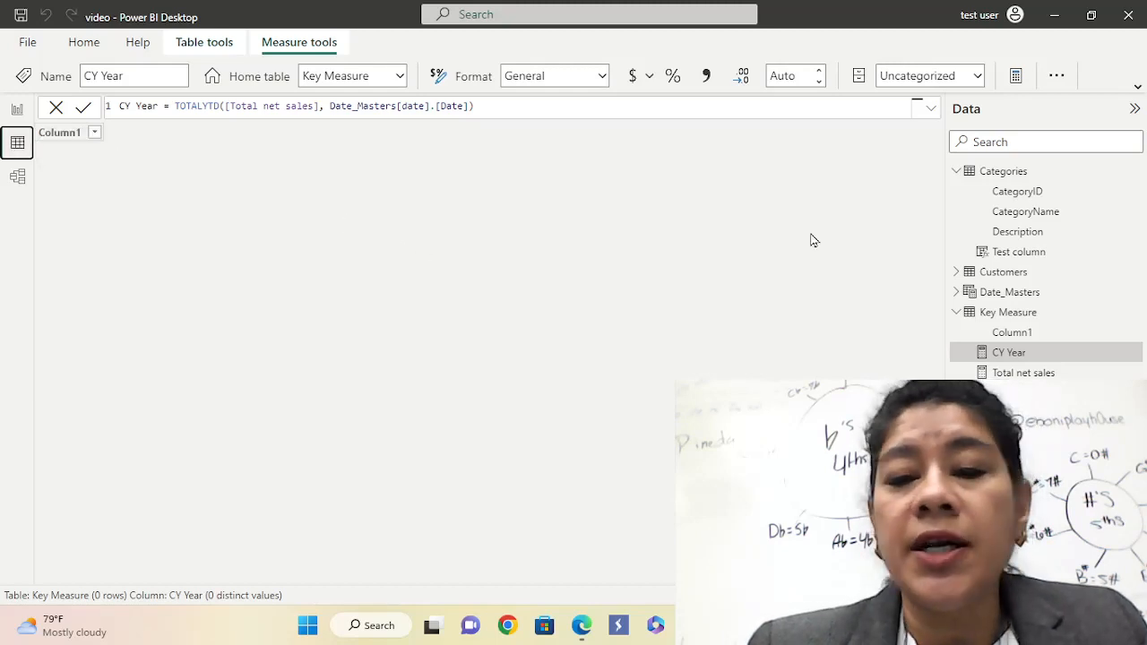
right_click(965, 316)
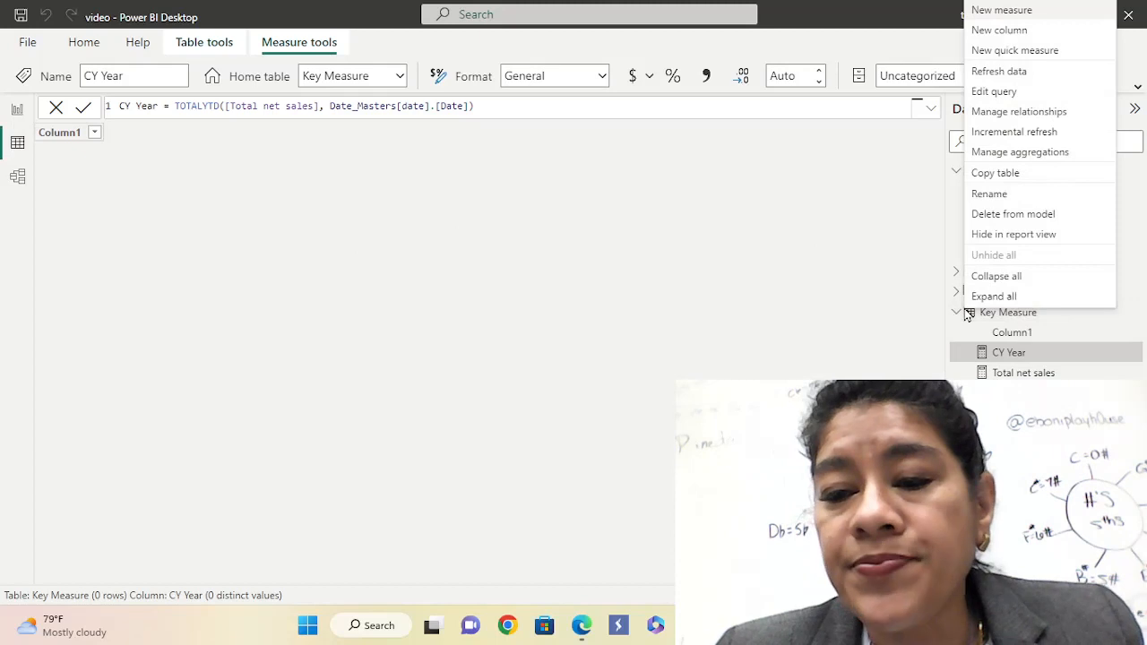
left_click(999, 10)
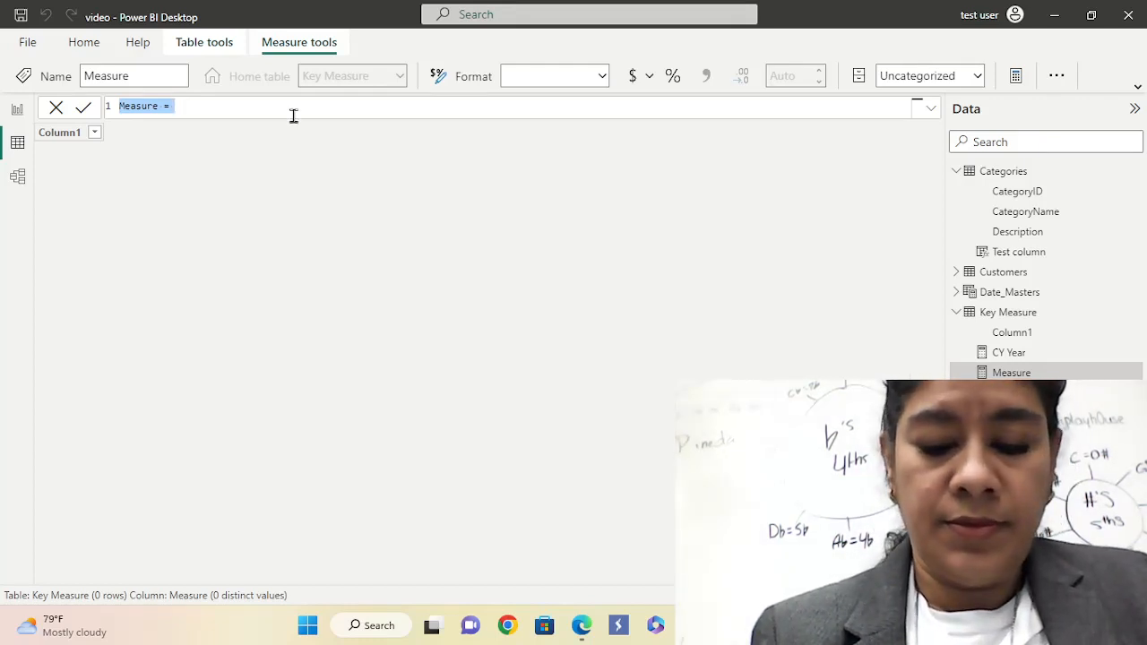
type("Las")
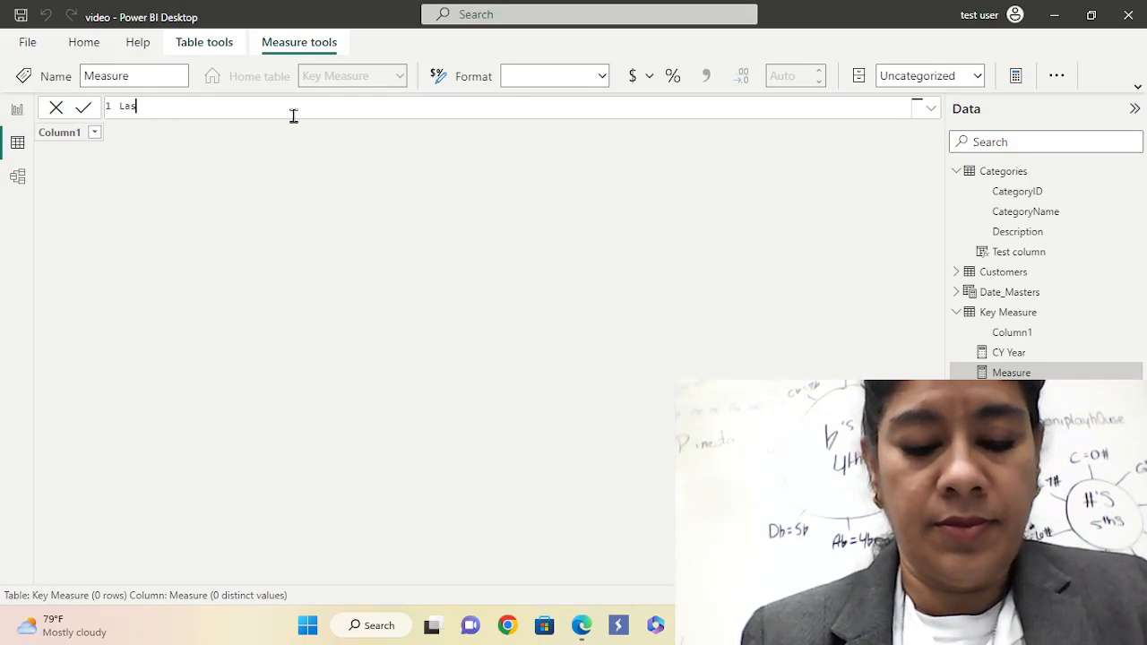
type("t Y")
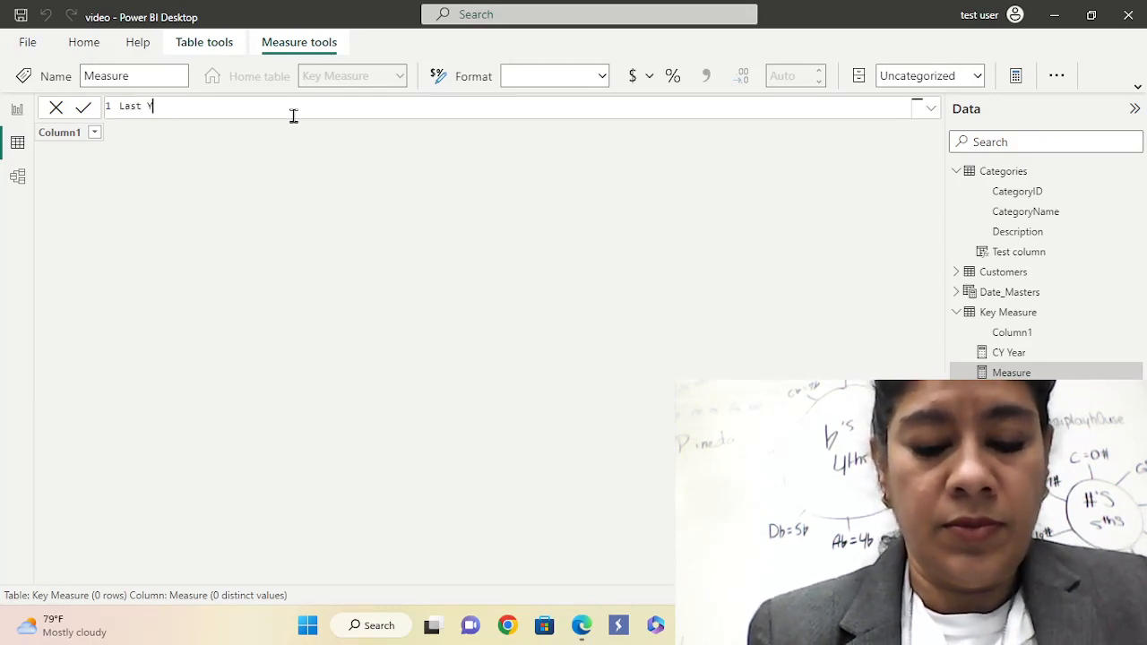
type("ear")
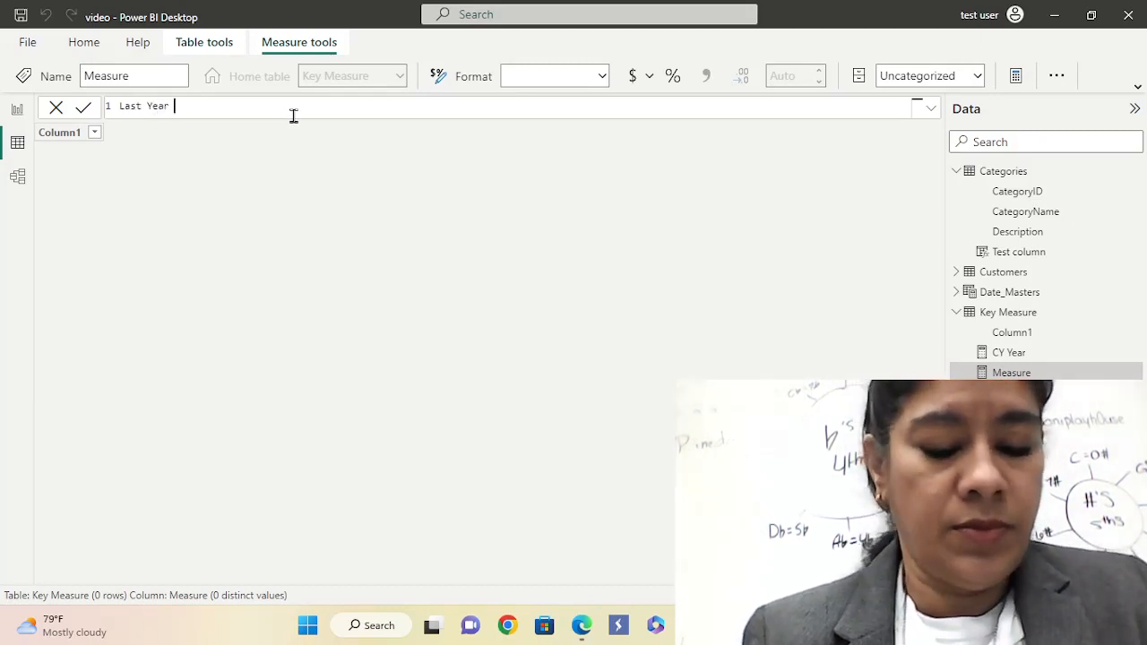
type(" Sale")
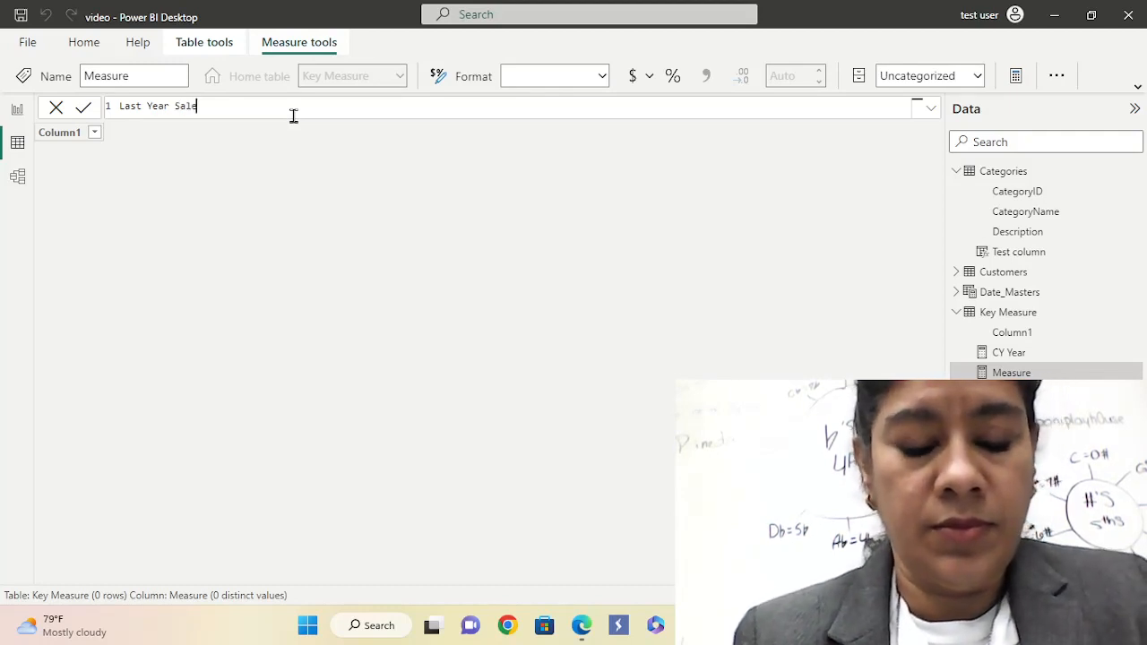
type("s =")
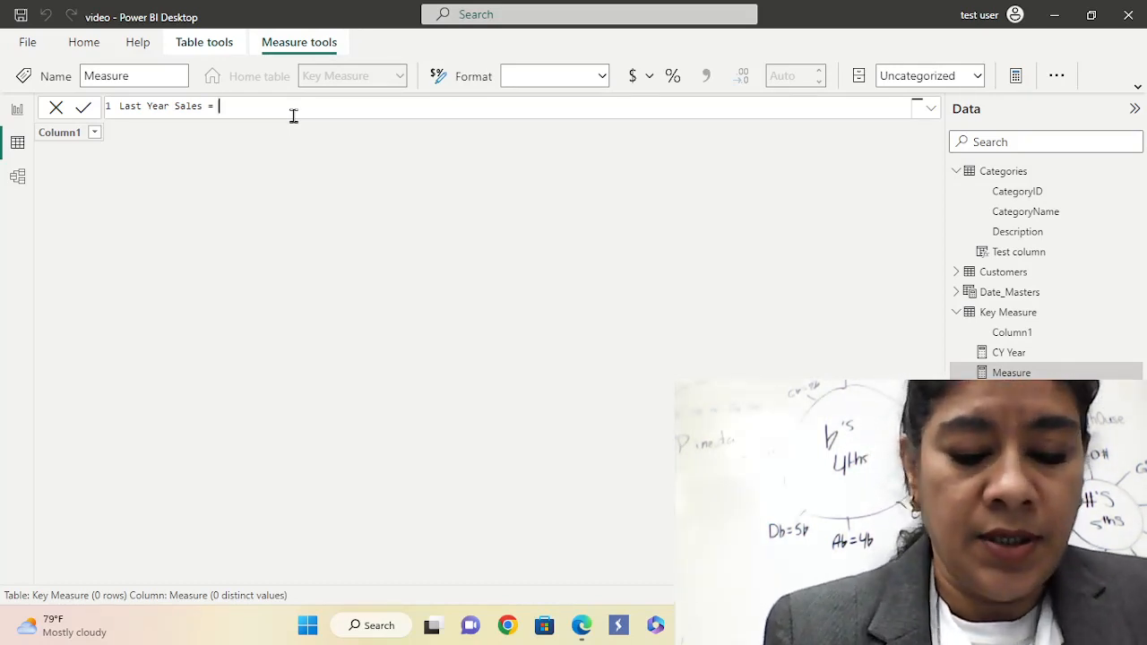
Begin the Last Year Sales formula with the CALCULATE function, using [CY Year] as its expression.
type("CA")
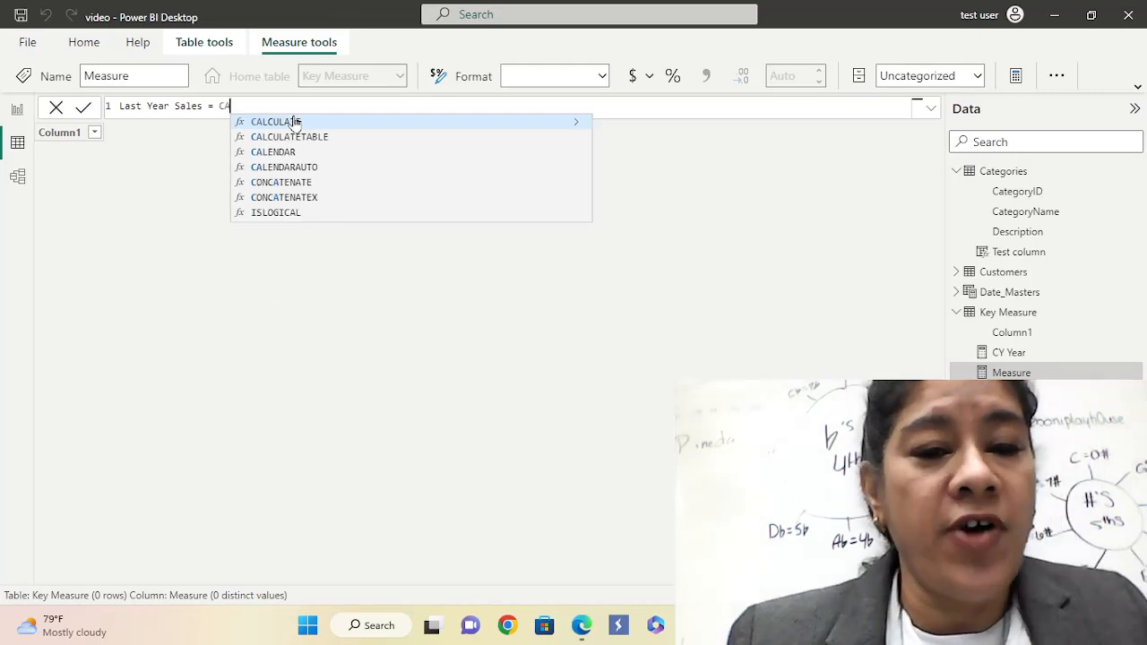
left_click(294, 126)
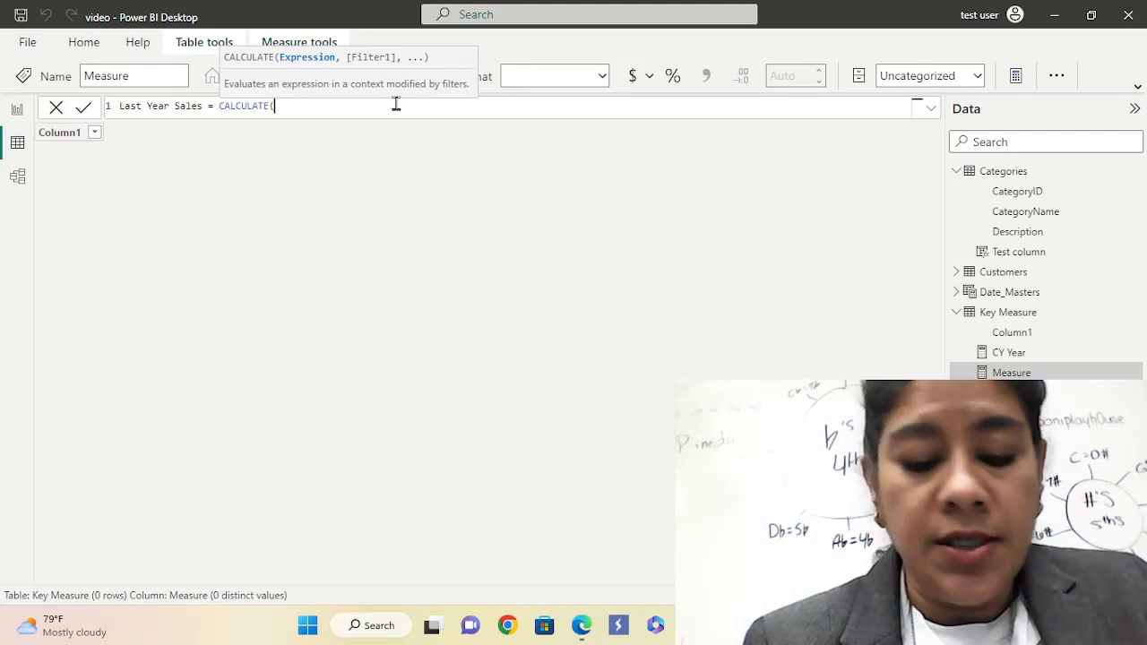
type("CY")
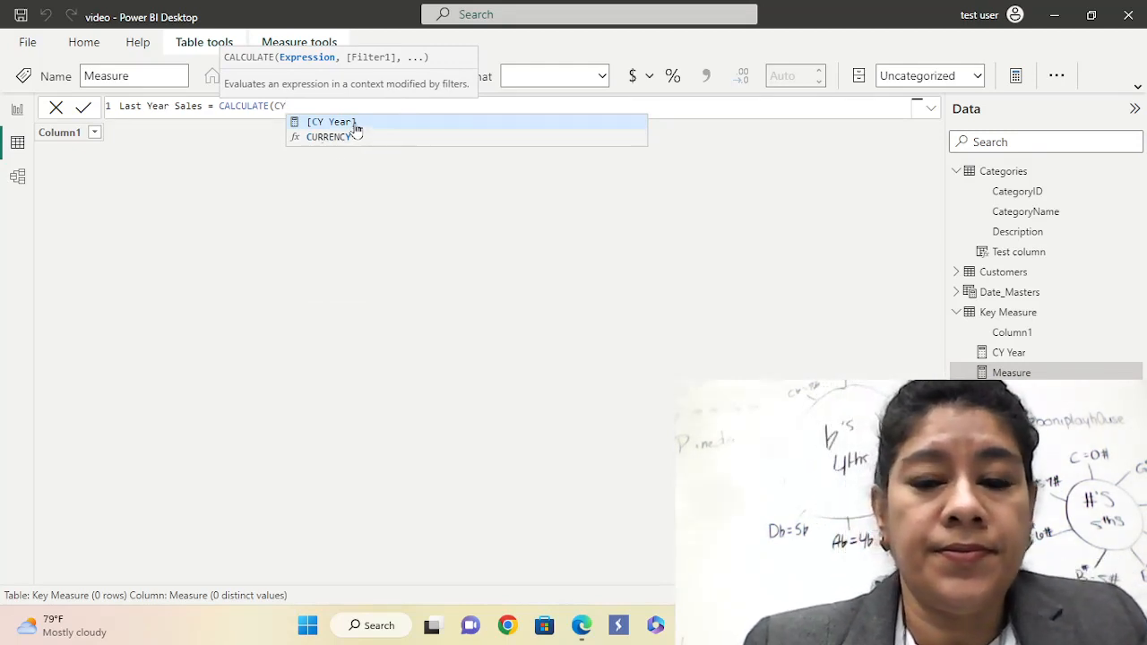
left_click(355, 125)
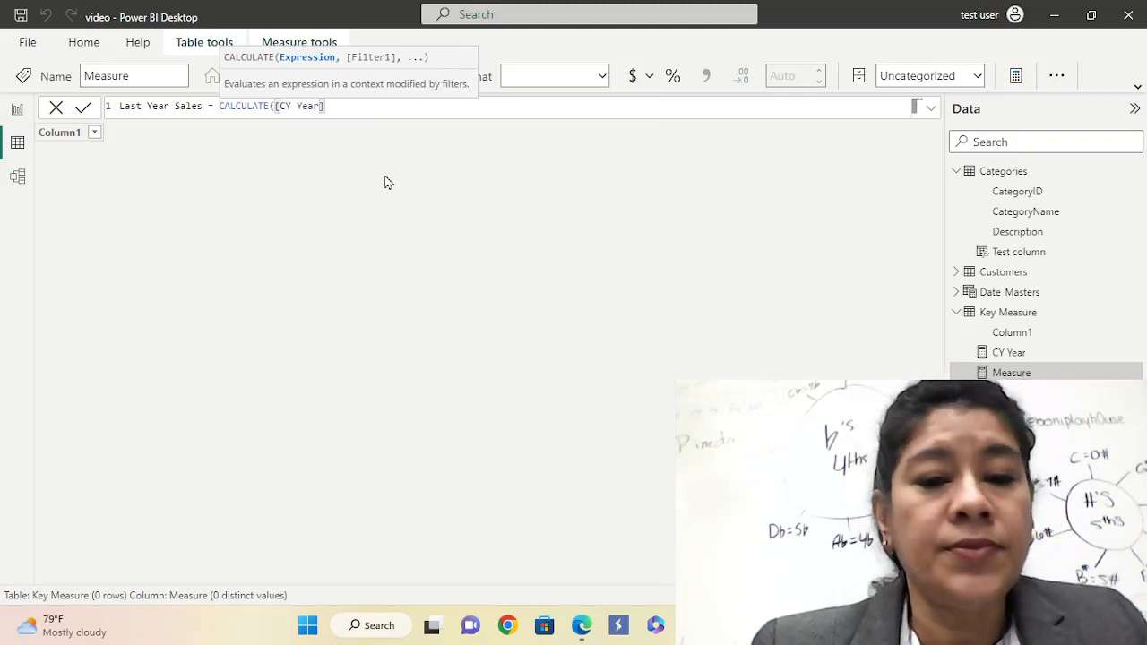
Add SAMEPERIODLASTYEAR(Date_Masters) as the filter argument of the CALCULATE formula.
type(",")
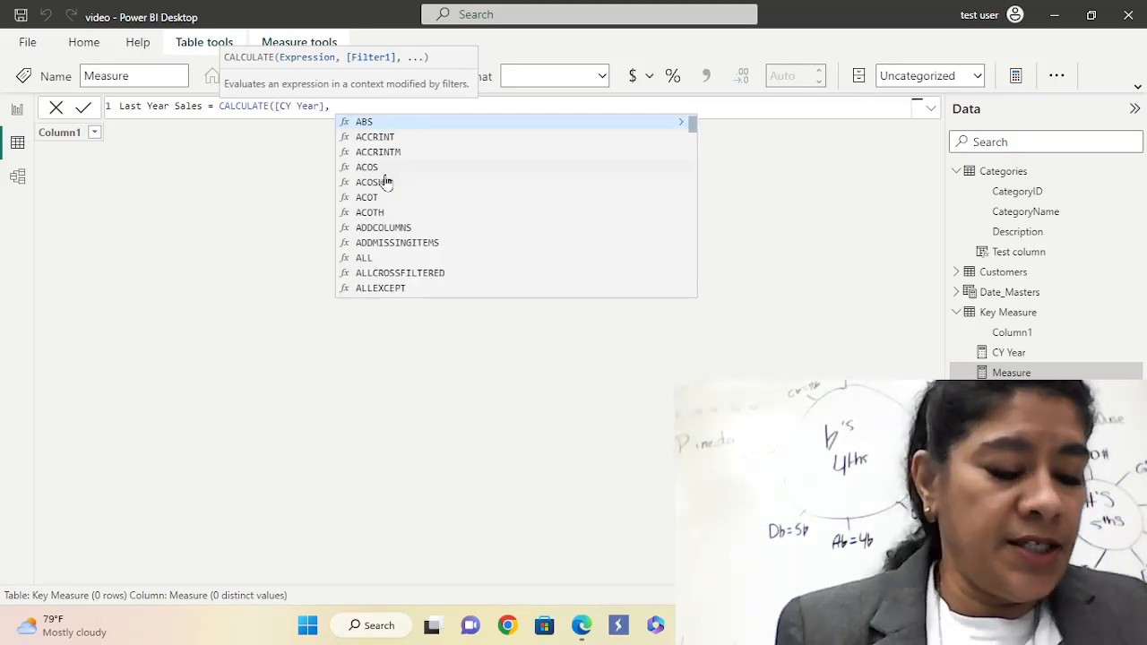
type(" SA")
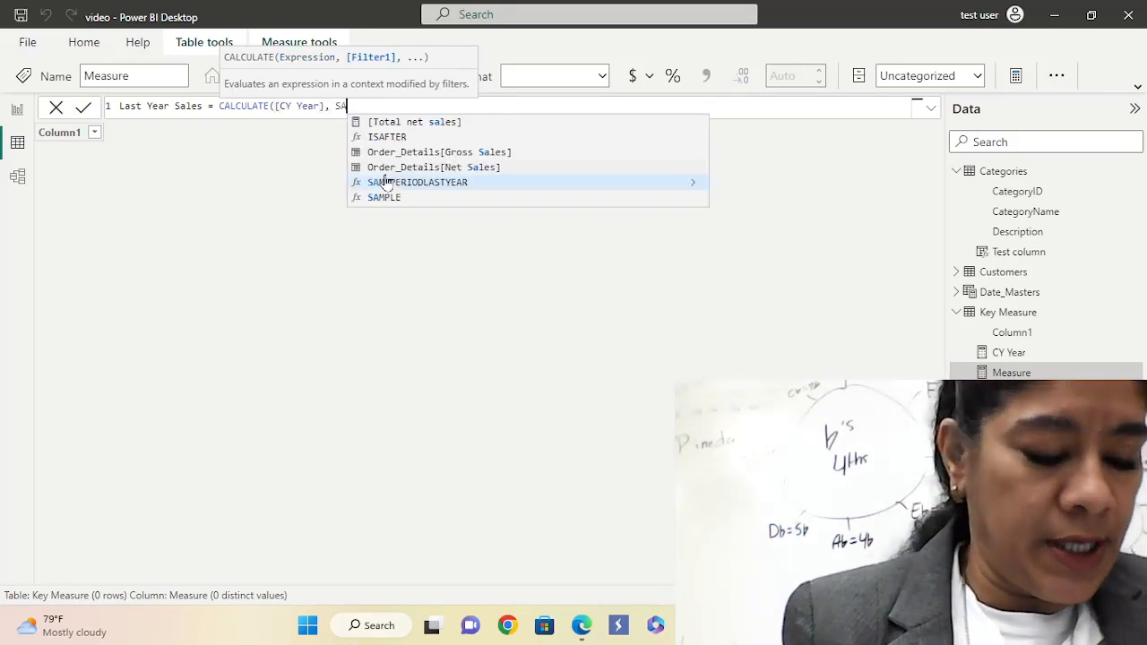
type("M")
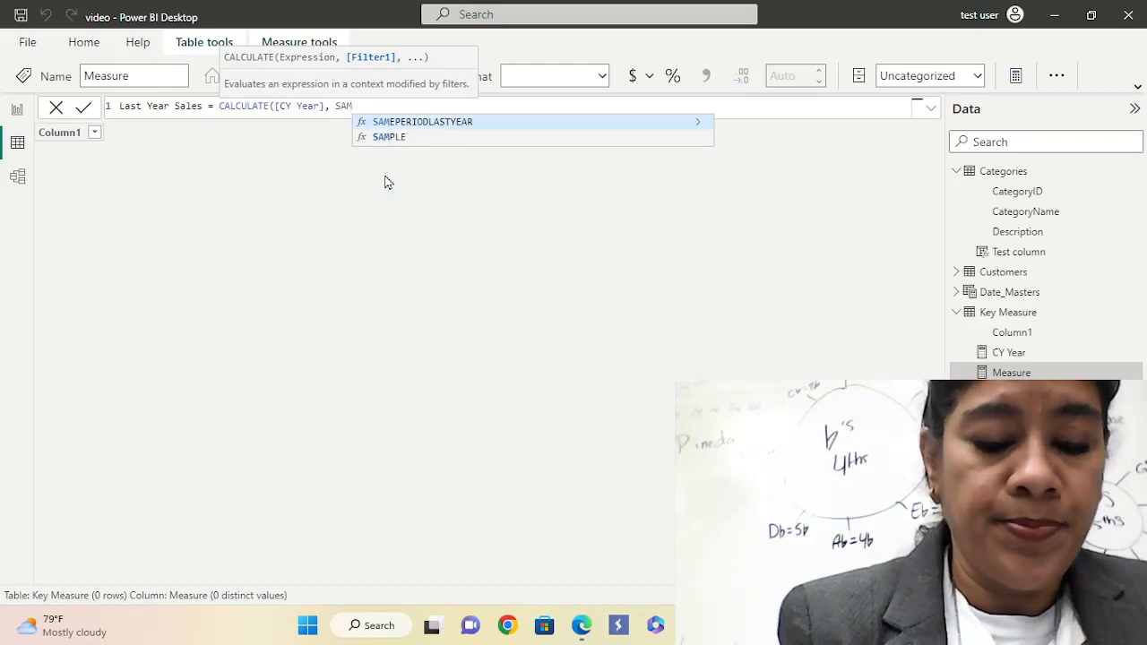
type("E")
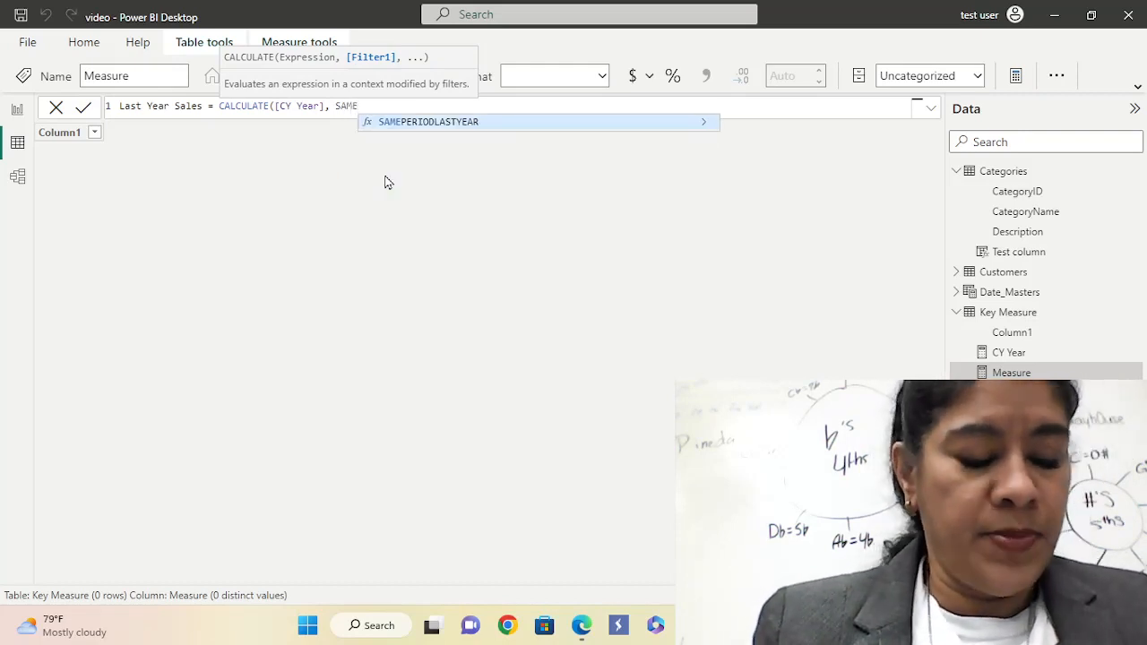
left_click(435, 126)
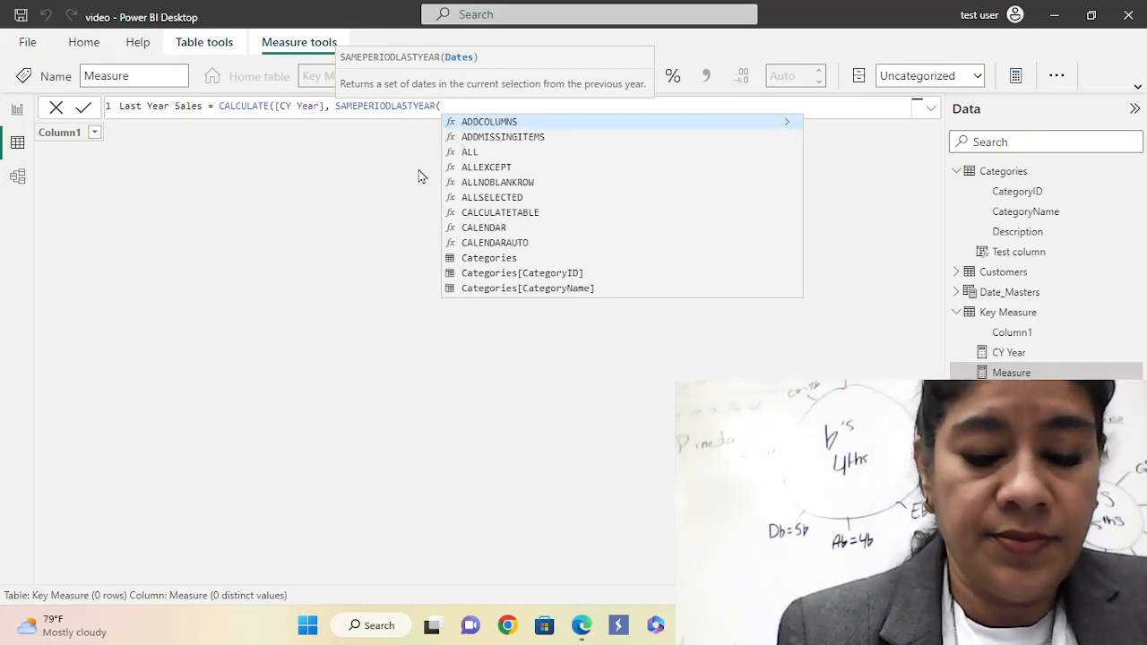
type("D")
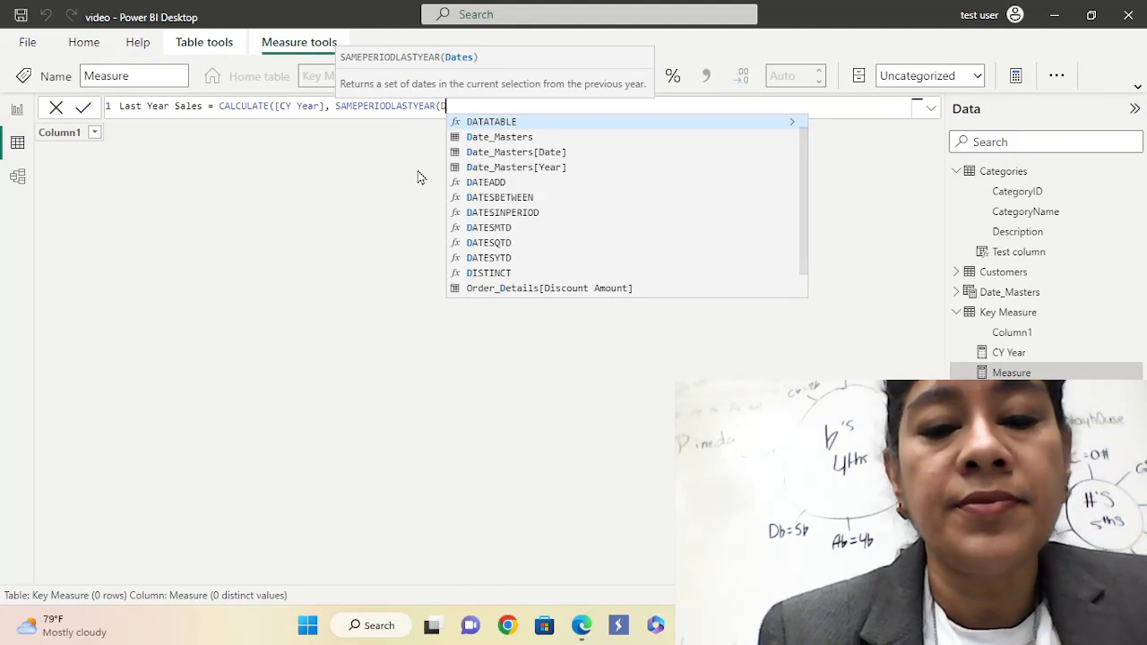
left_click(480, 140)
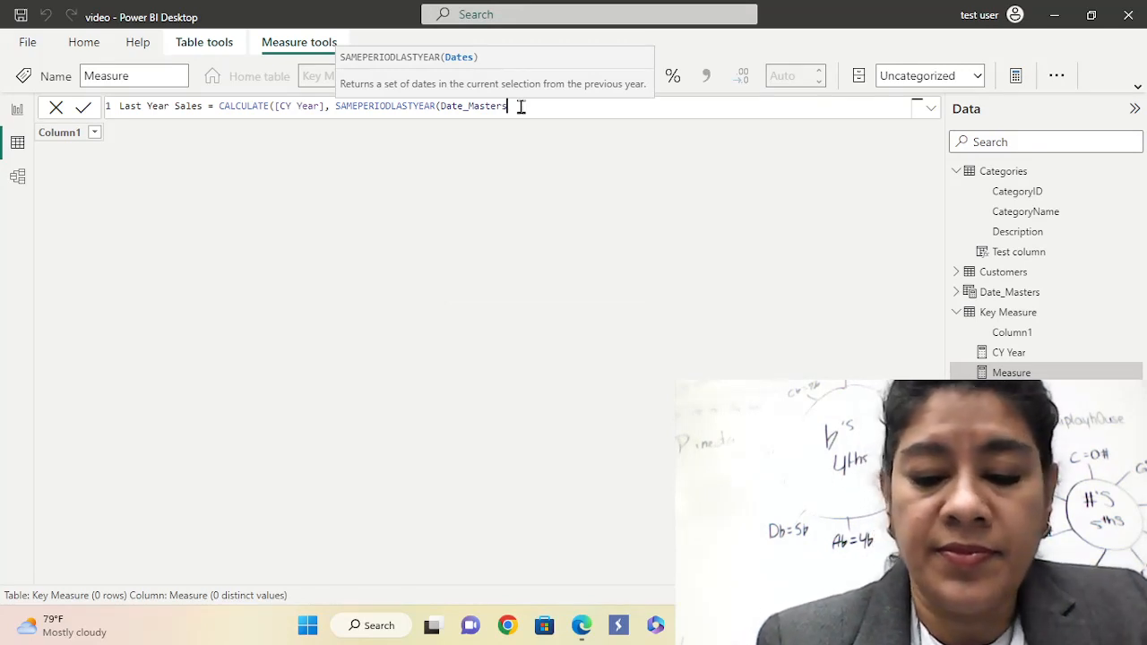
type(")")
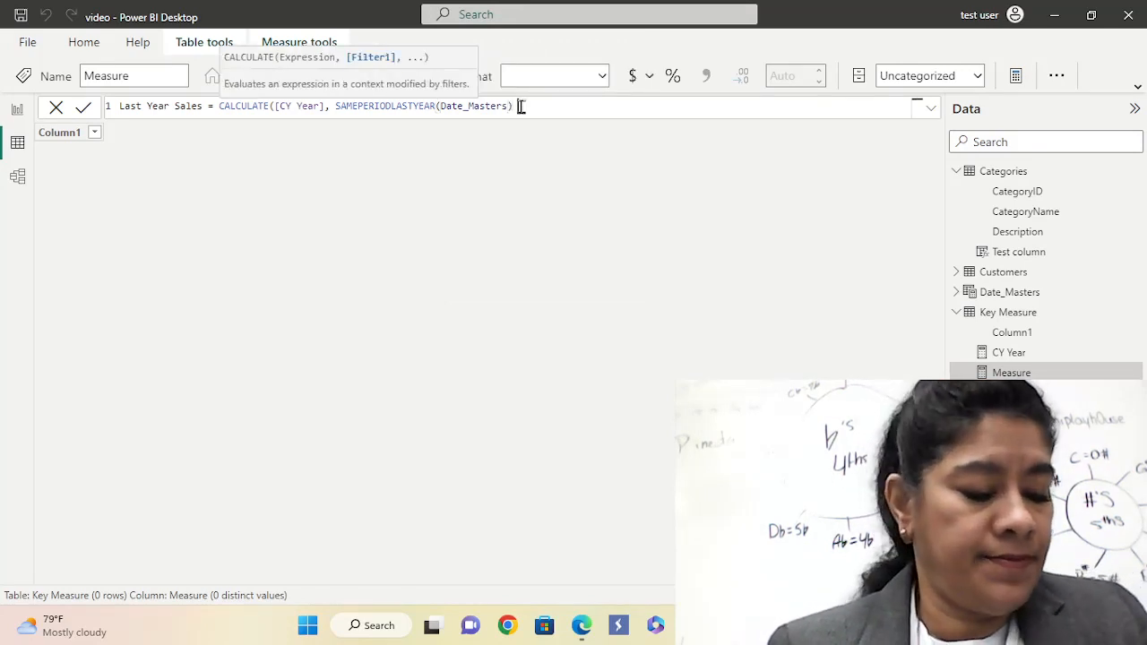
Try to finish the Last Year Sales formula with date)) after the SAMEPERIODLASTYEAR argument and commit the measure.
type(" )")
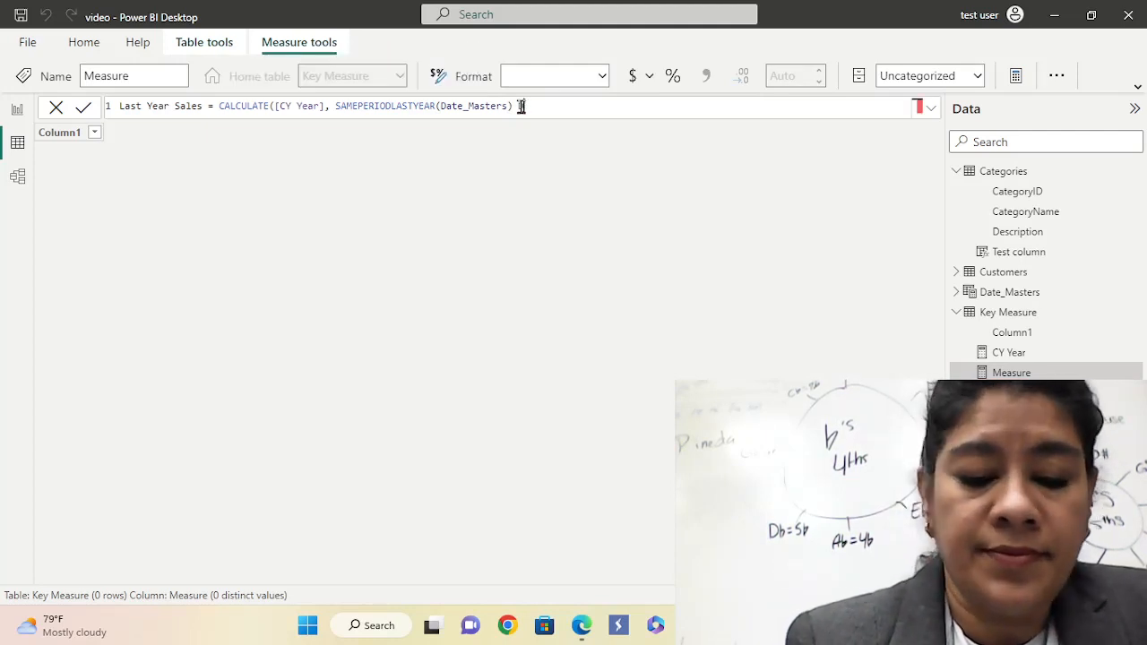
type("da")
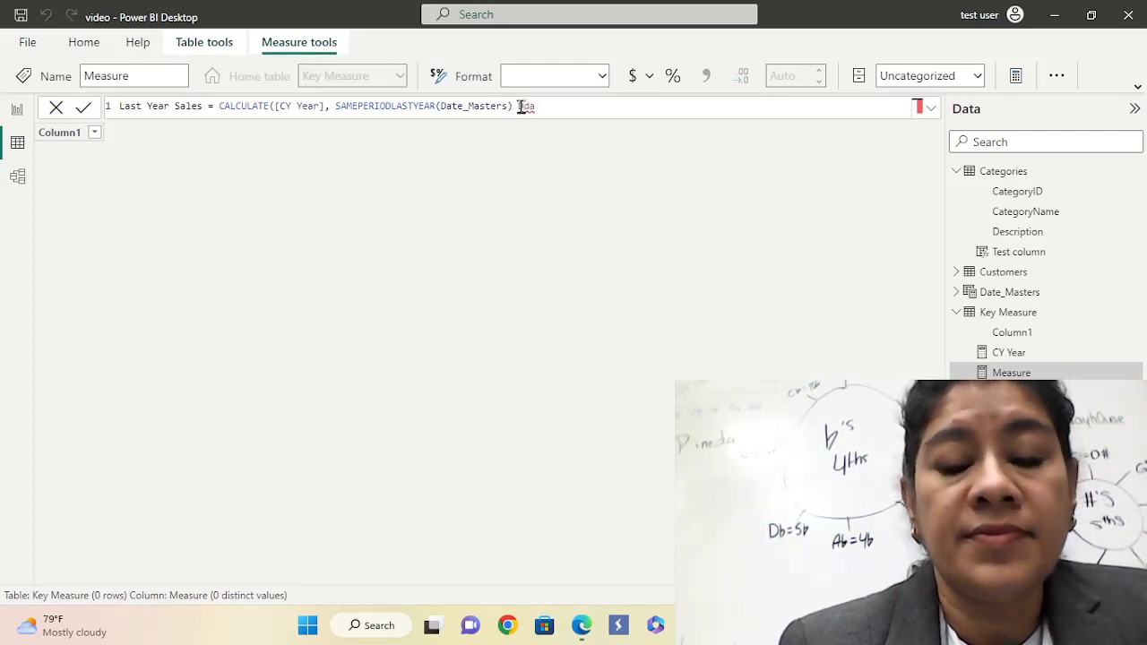
type("te")
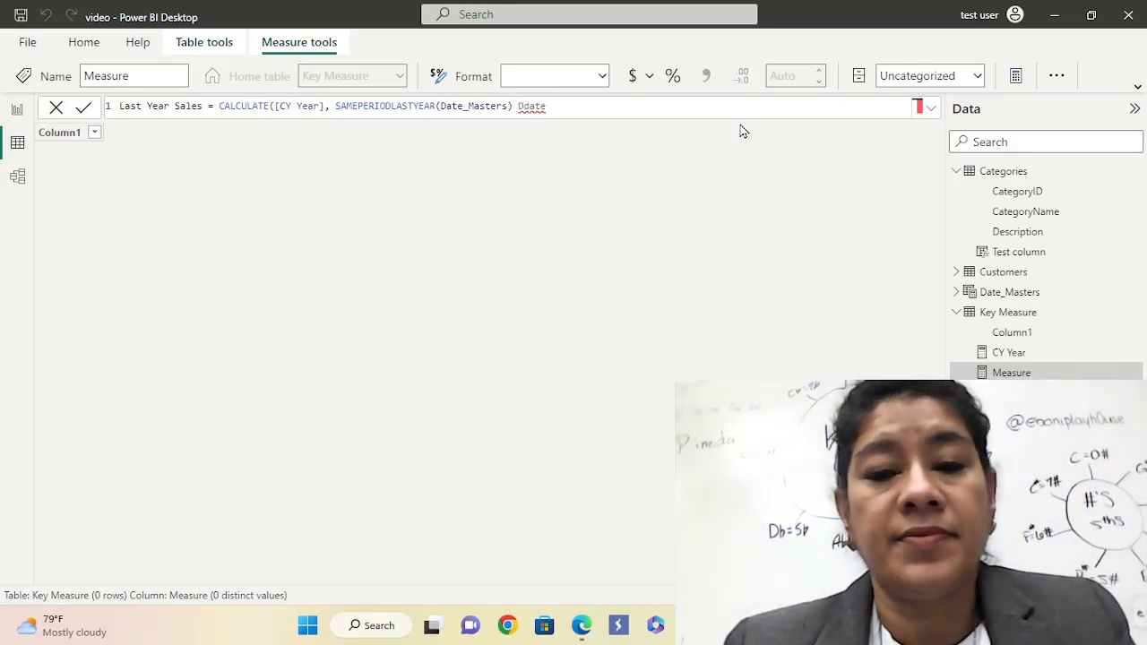
left_click(524, 105)
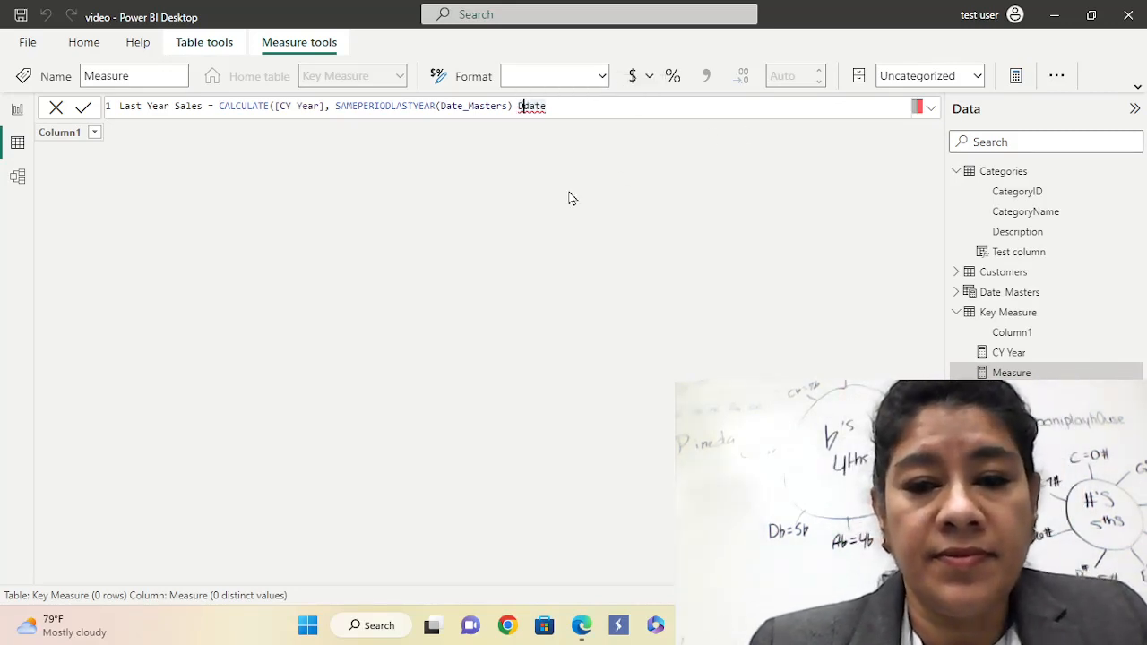
key("BackSpace")
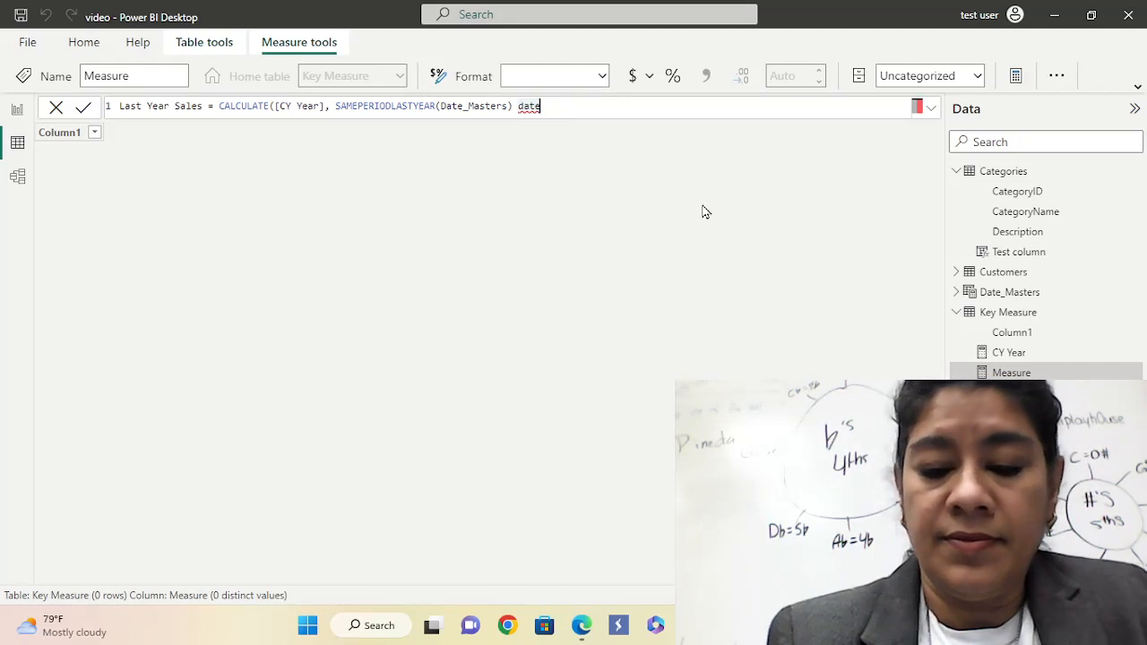
type("))")
key("Return")
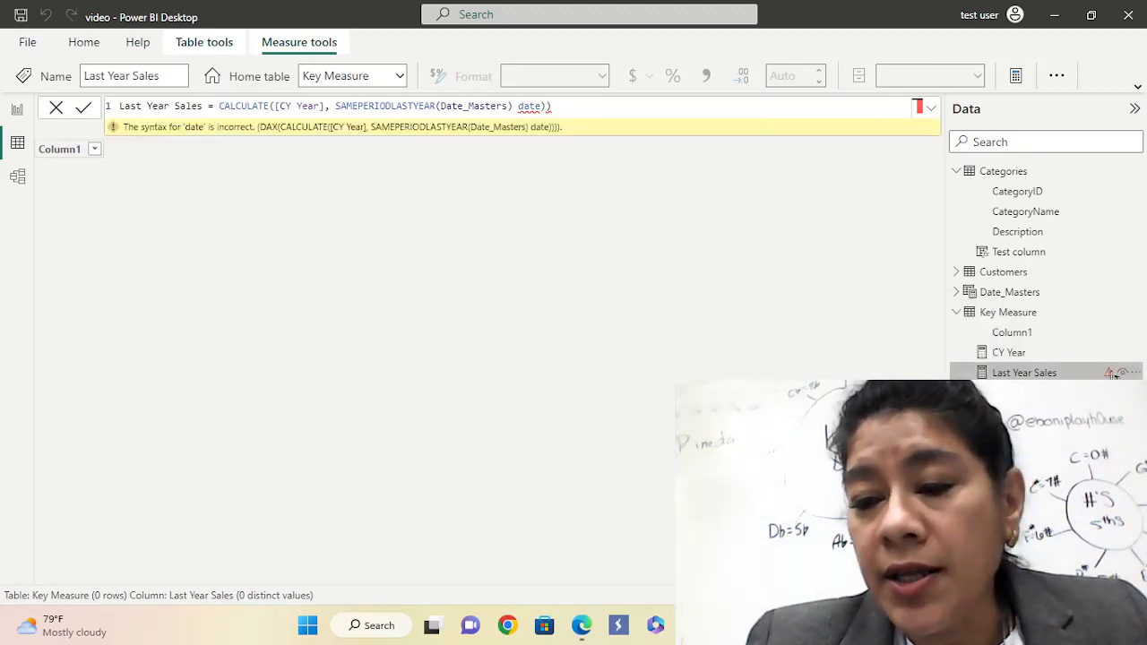
Replace the SAMEPERIODLASTYEAR argument in the Last Year Sales formula with Date_Masters[Date], close both parentheses and commit the measure.
mouse_move(1109, 373)
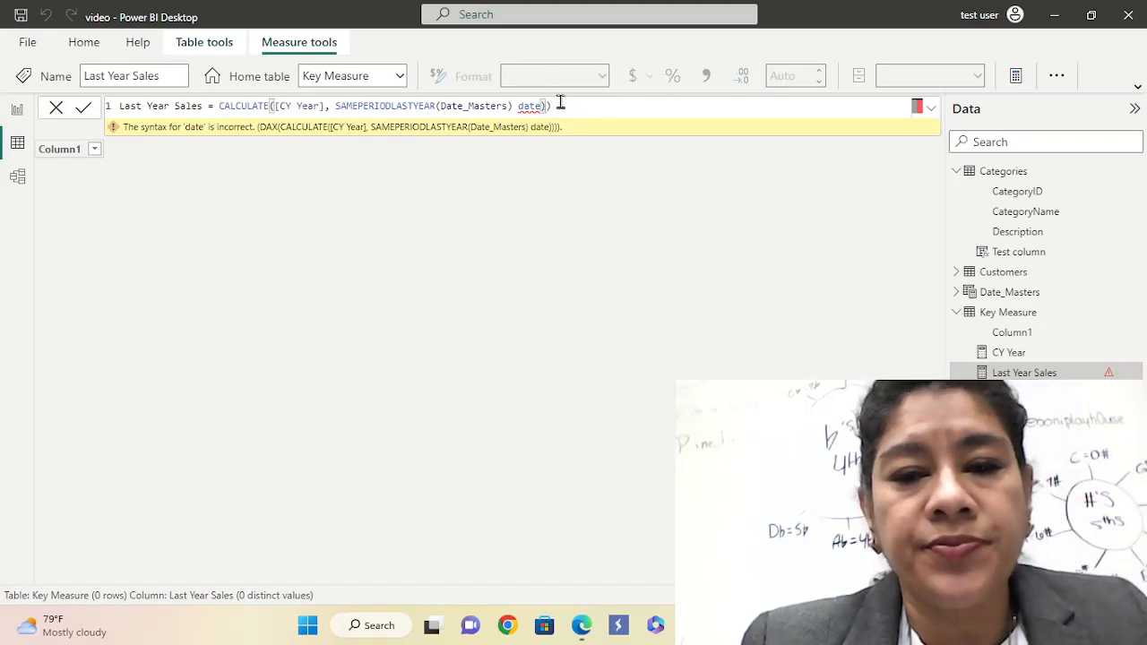
type(")")
key("BackSpace")
key("BackSpace")
key("BackSpace")
key("BackSpace")
key("BackSpace")
key("BackSpace")
key("BackSpace")
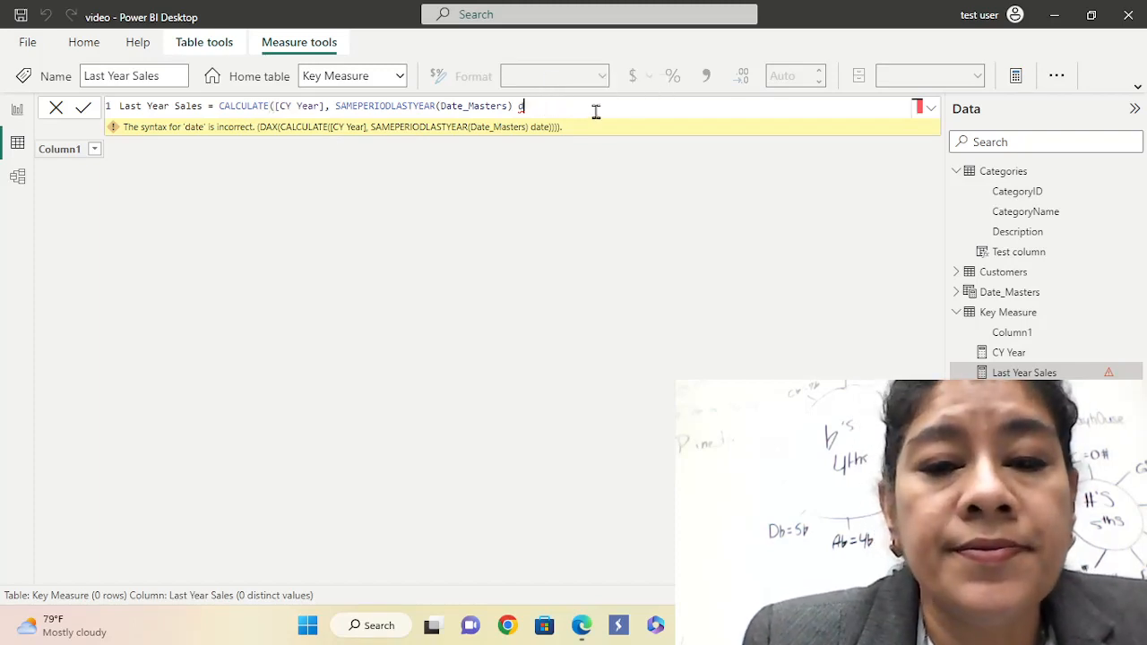
key("BackSpace")
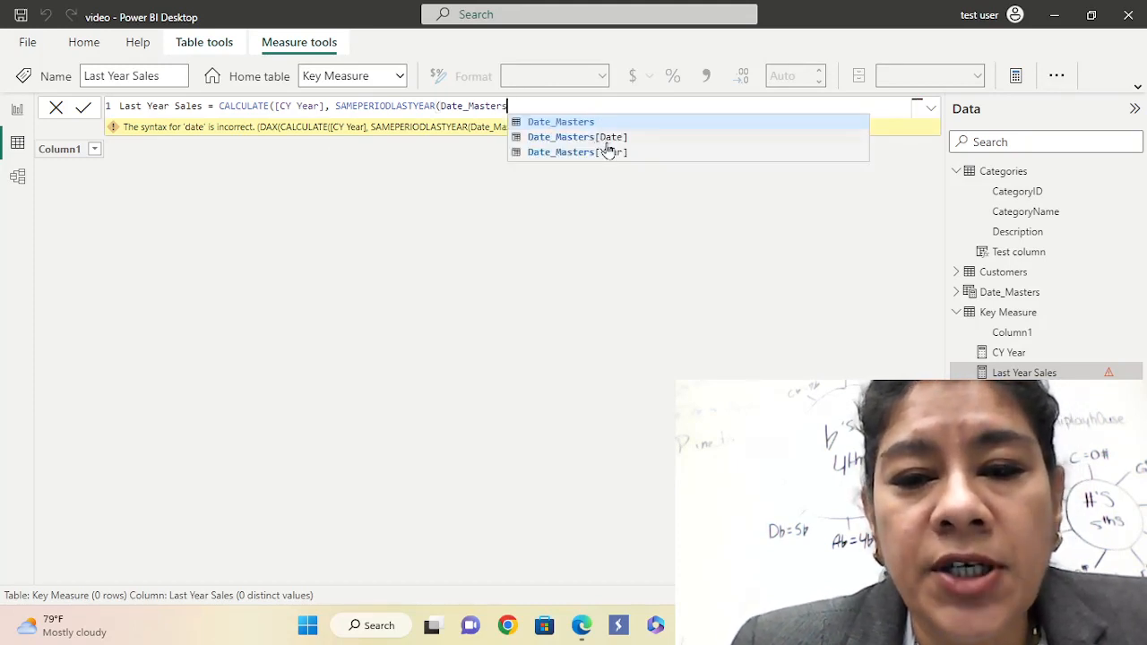
left_click(606, 140)
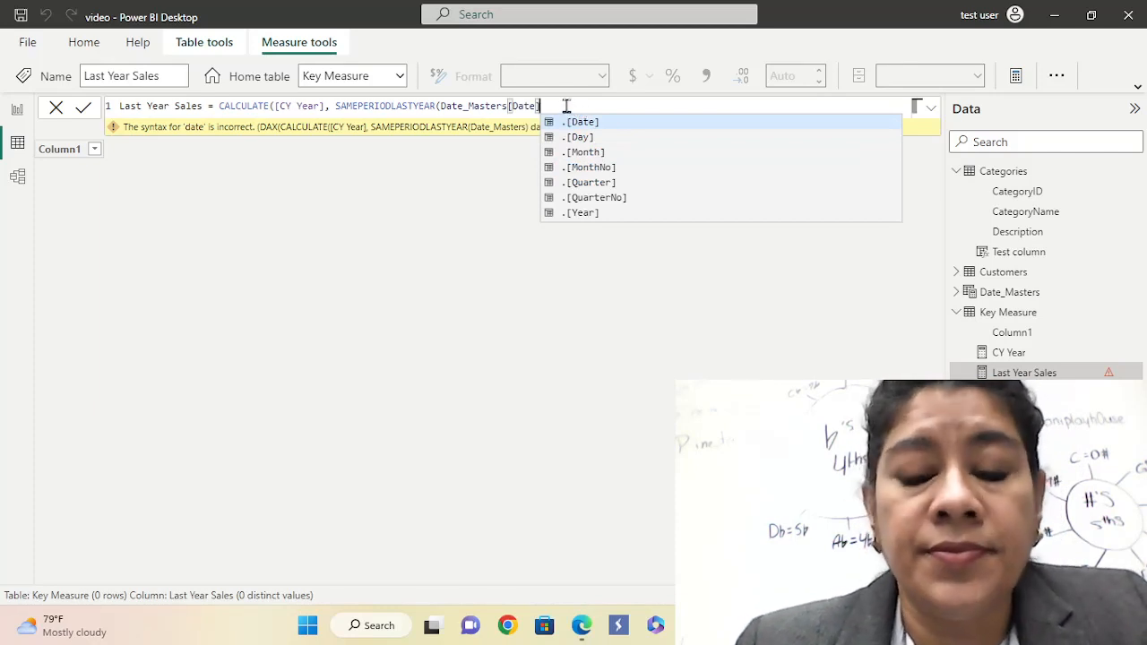
type(")")
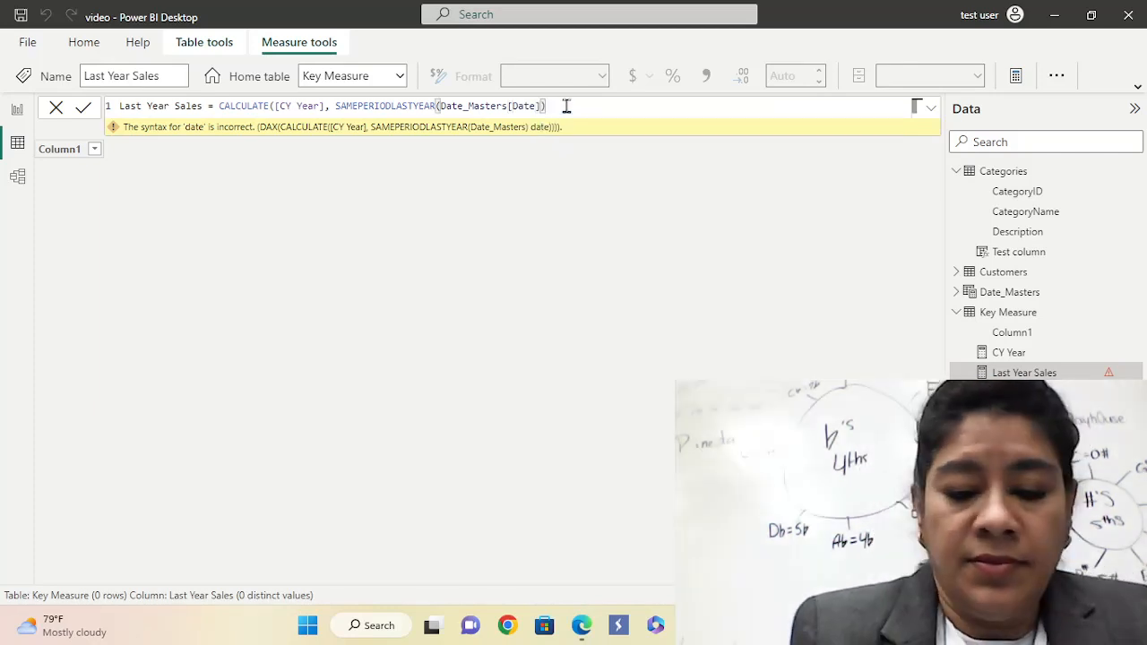
type(")")
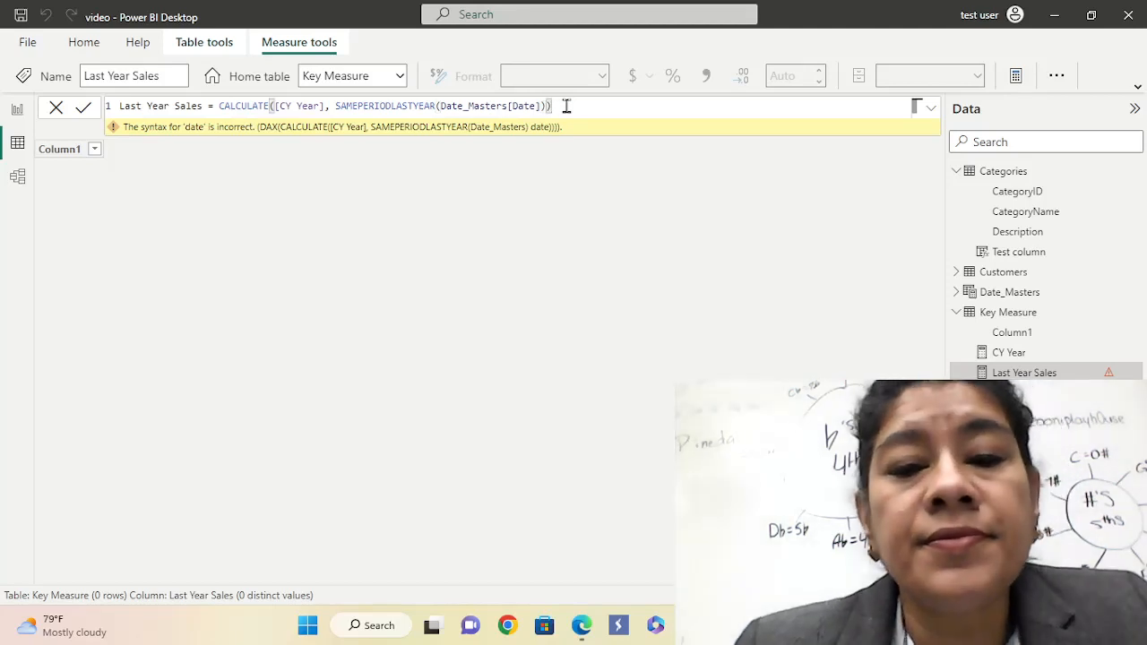
key("Return")
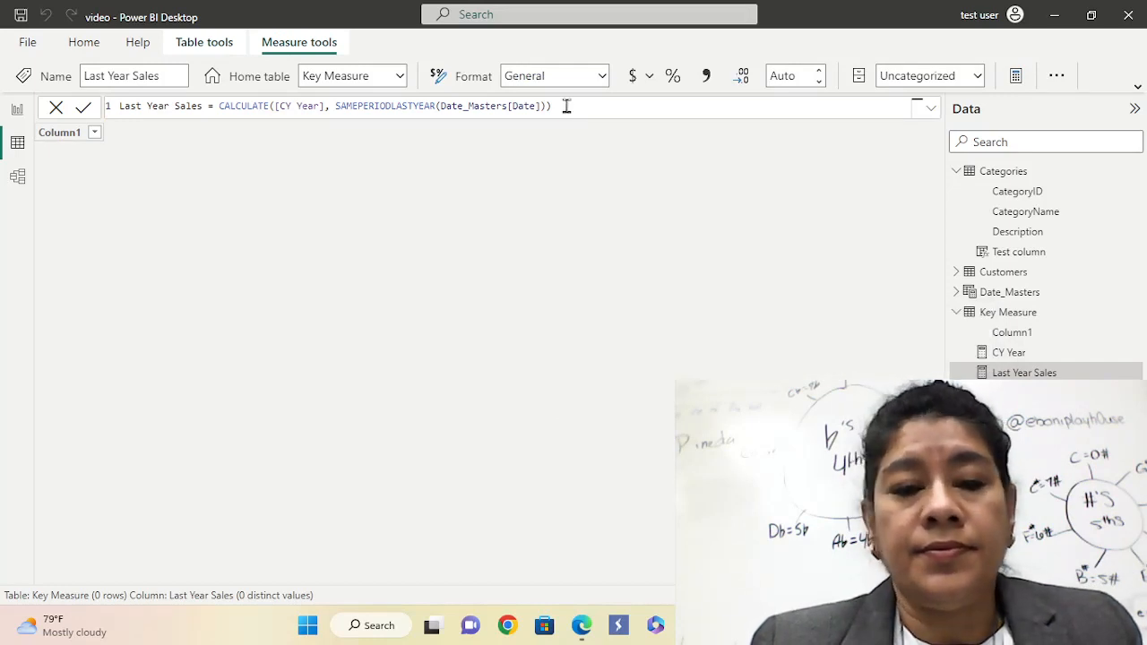
Add a card to report Page 2, place it in the canvas's upper right area and assign it the Last Year Sales measure.
left_click(18, 111)
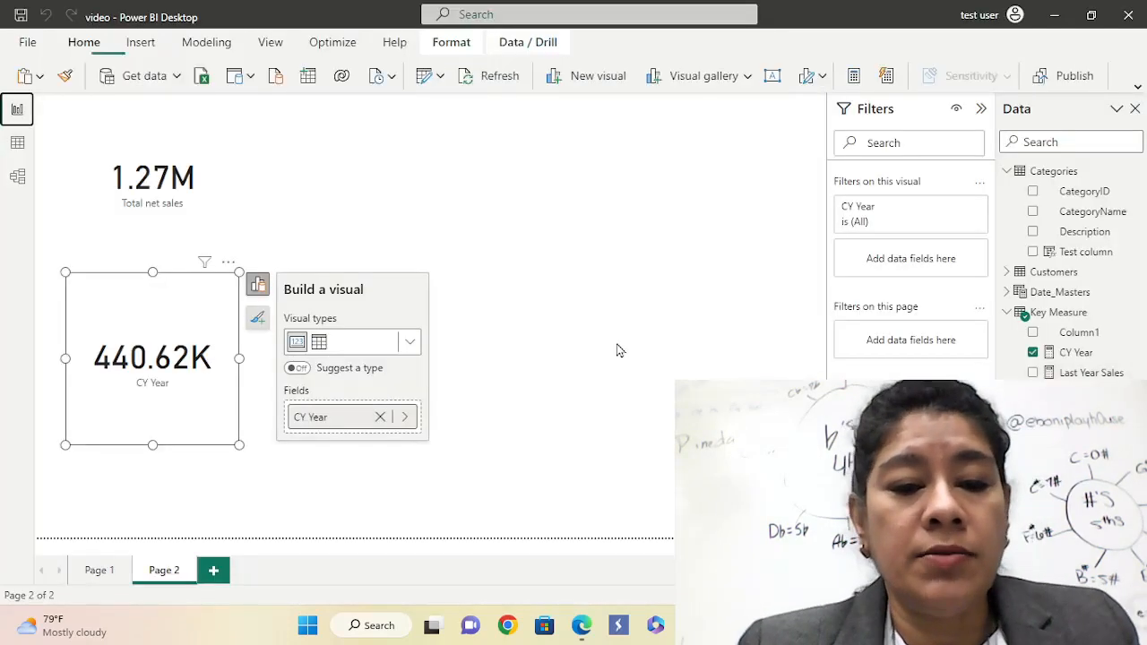
left_click(748, 77)
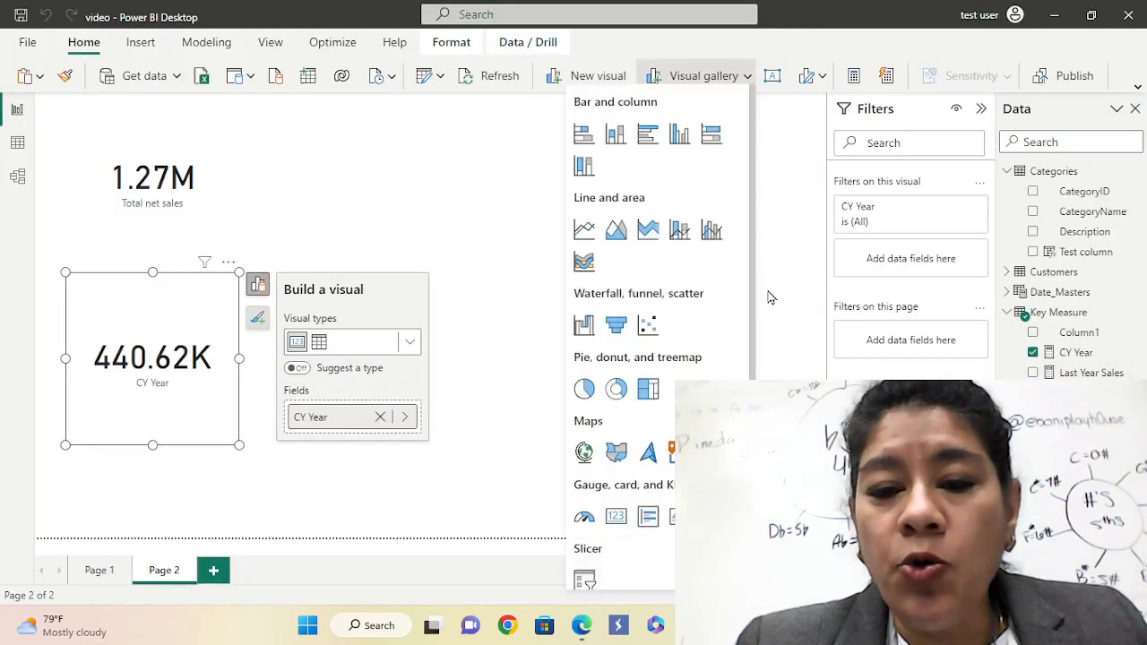
left_click(615, 526)
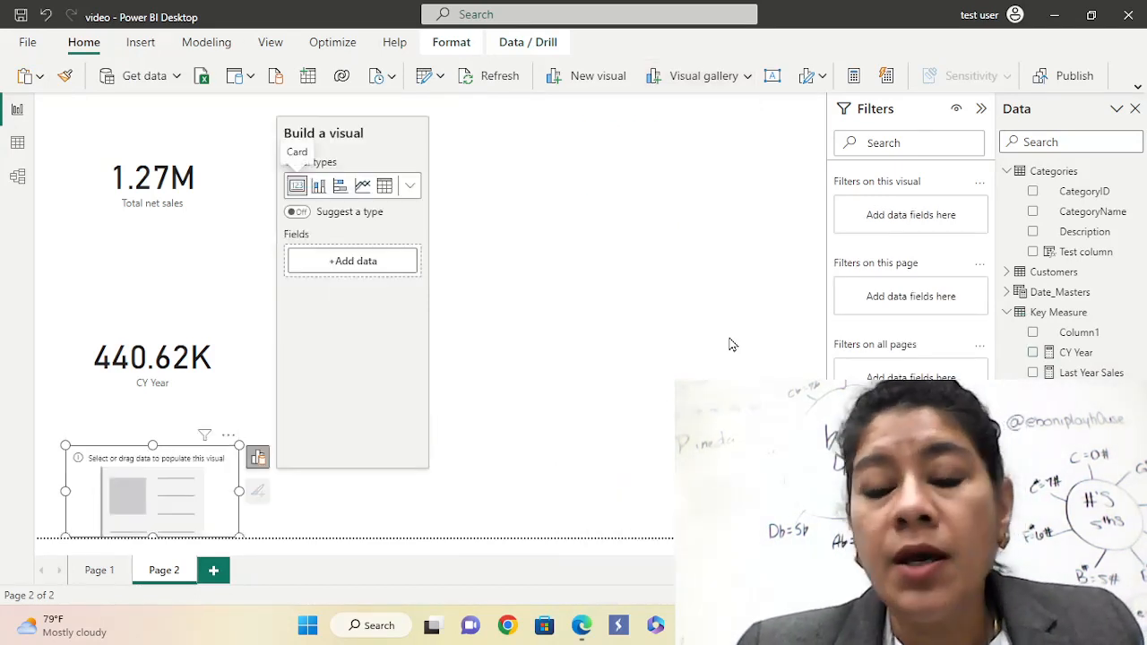
left_click_drag(140, 502, 722, 164)
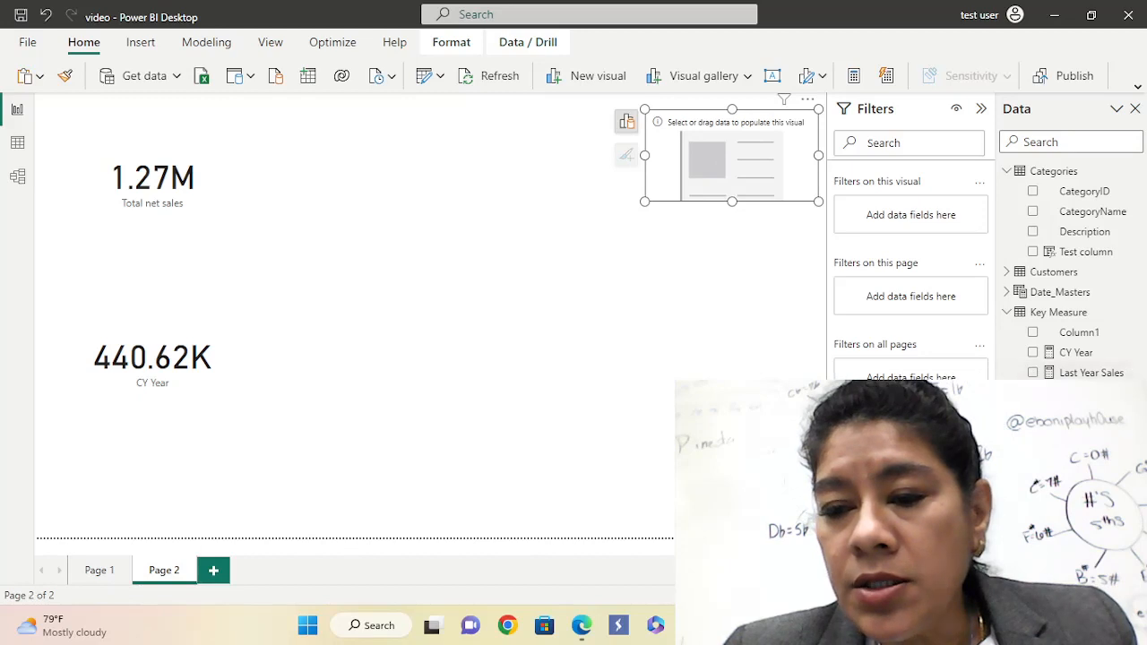
left_click_drag(1082, 376, 750, 173)
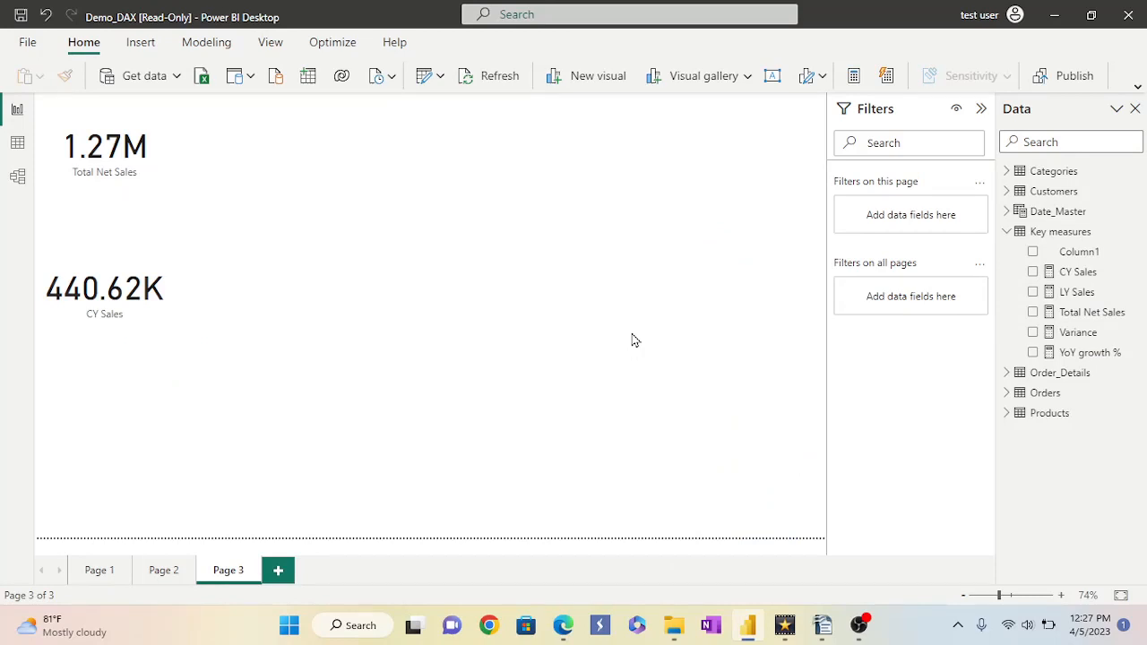
Examine the DAX formula of the LY Sales measure in the Key measures table of the Demo_DAX report.
left_click(1078, 292)
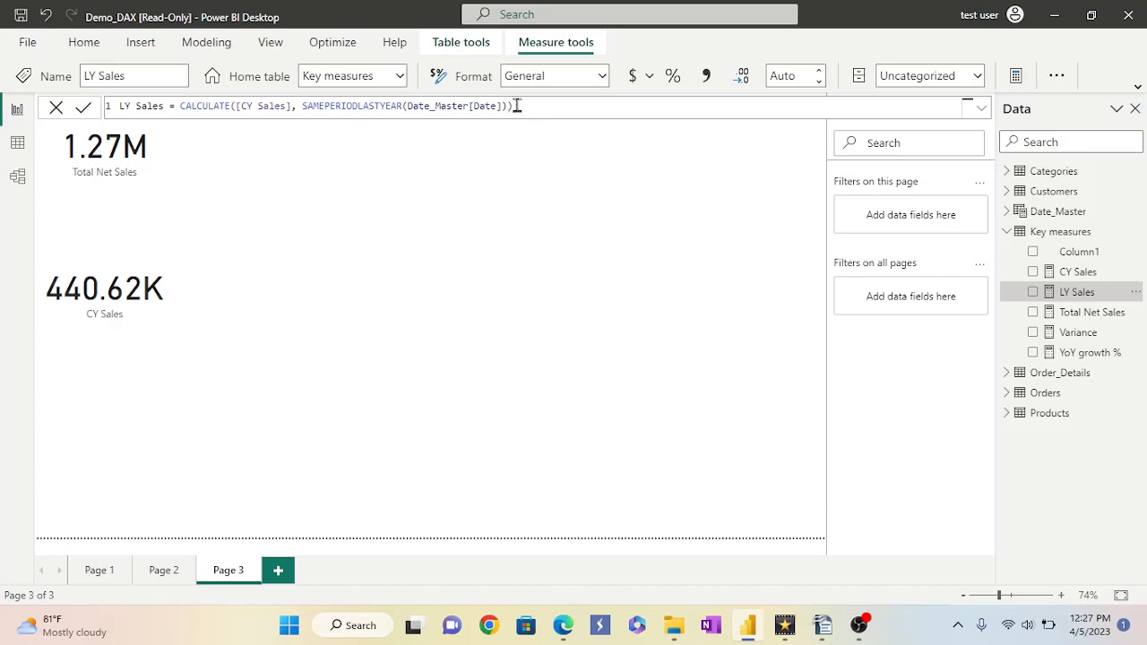
left_click_drag(517, 106, 119, 106)
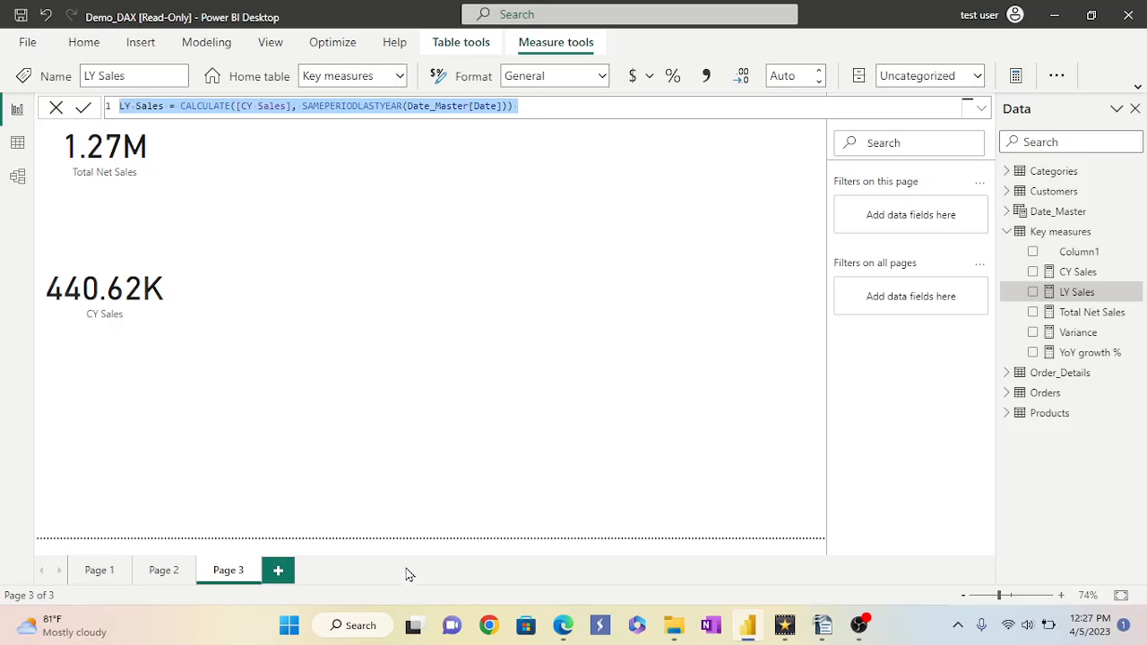
left_click(18, 114)
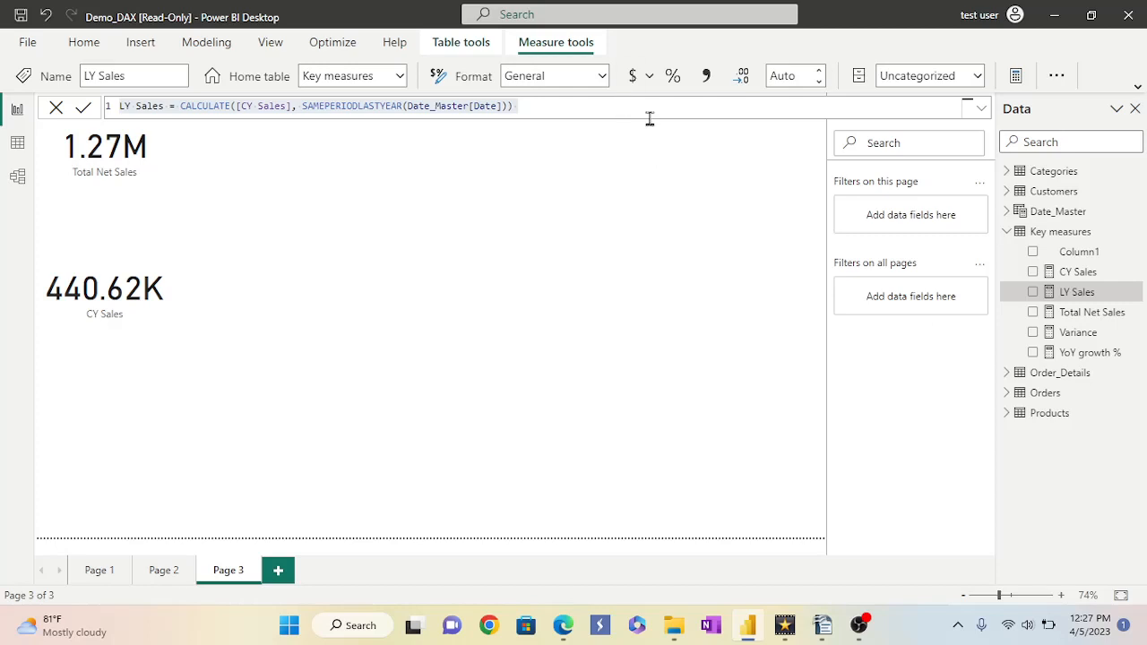
Add a card below the CY Sales card on Page 3 and assign it the LY Sales measure.
left_click(85, 43)
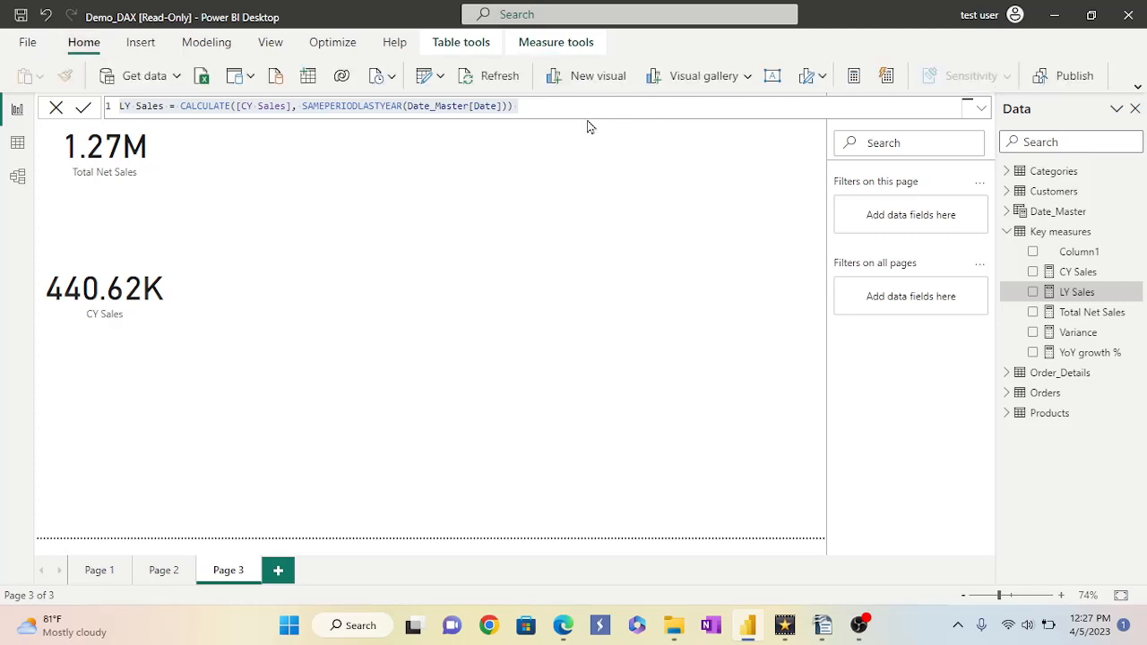
left_click(746, 77)
scroll(711, 313, "down", 2)
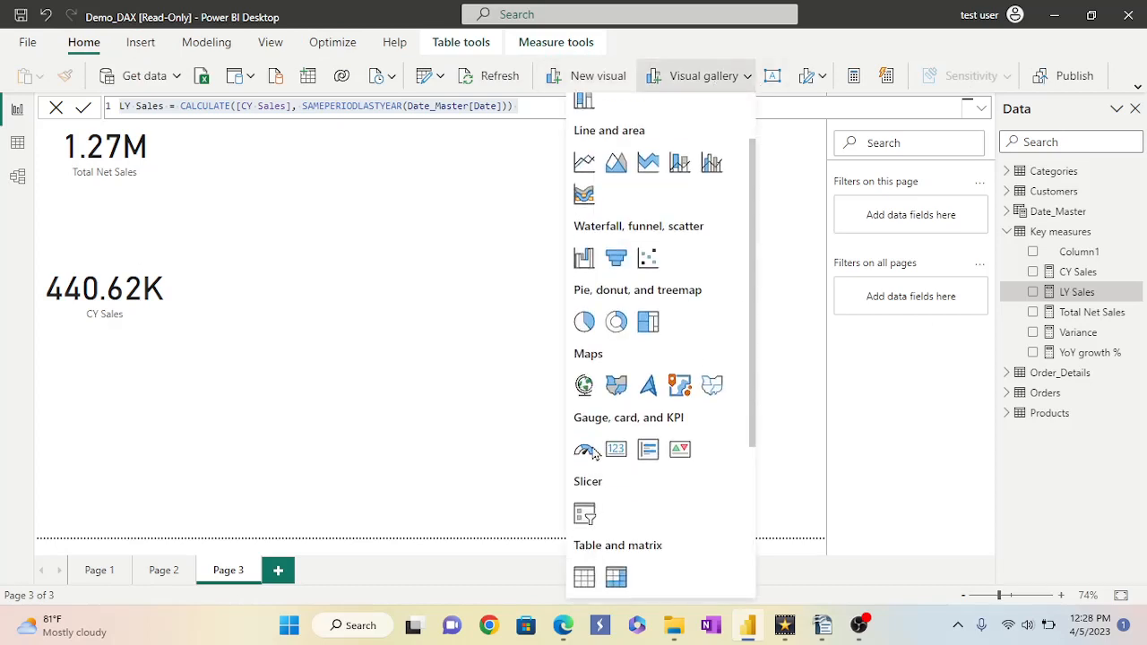
left_click(616, 449)
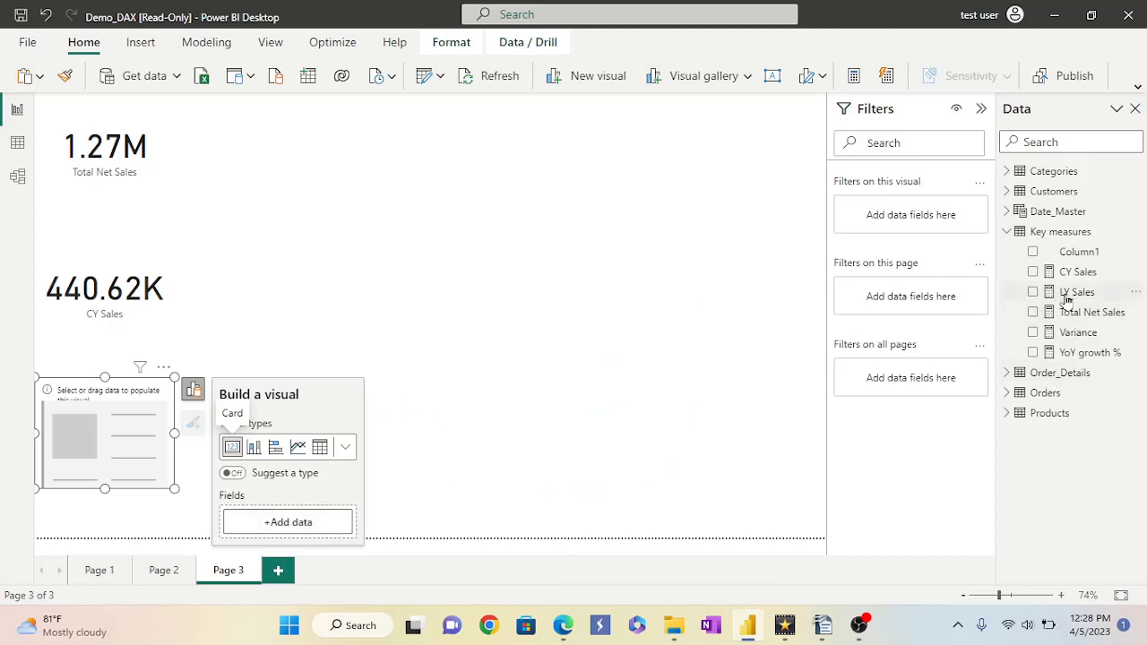
left_click_drag(1059, 293, 118, 439)
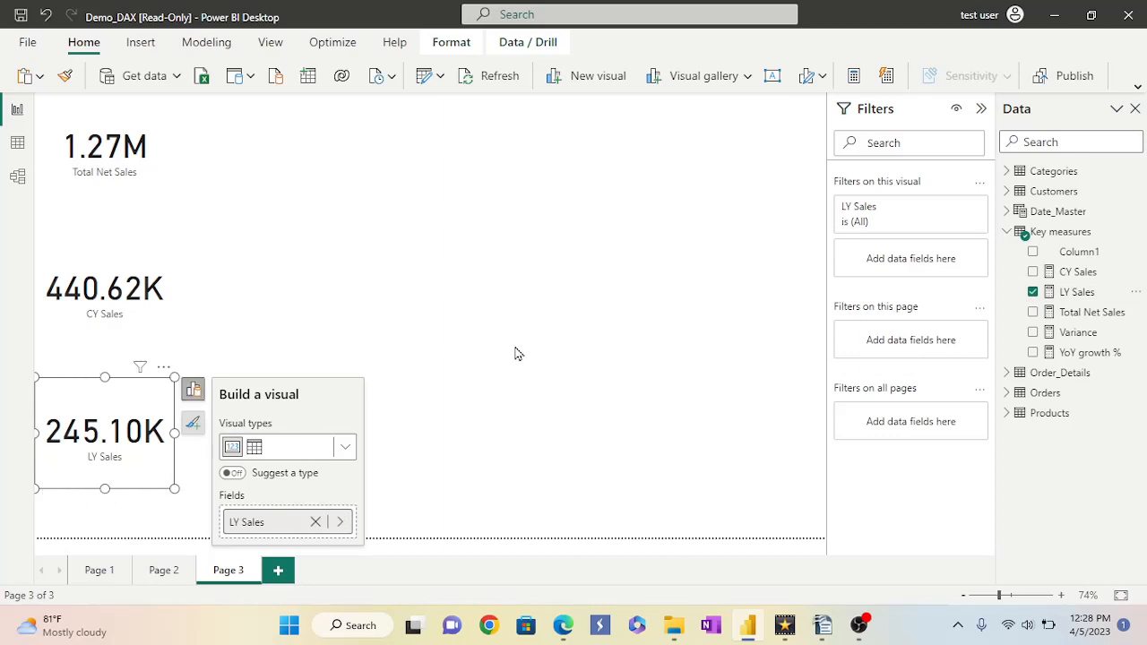
Create a new measure in the Key measures table from the data view.
left_click(18, 144)
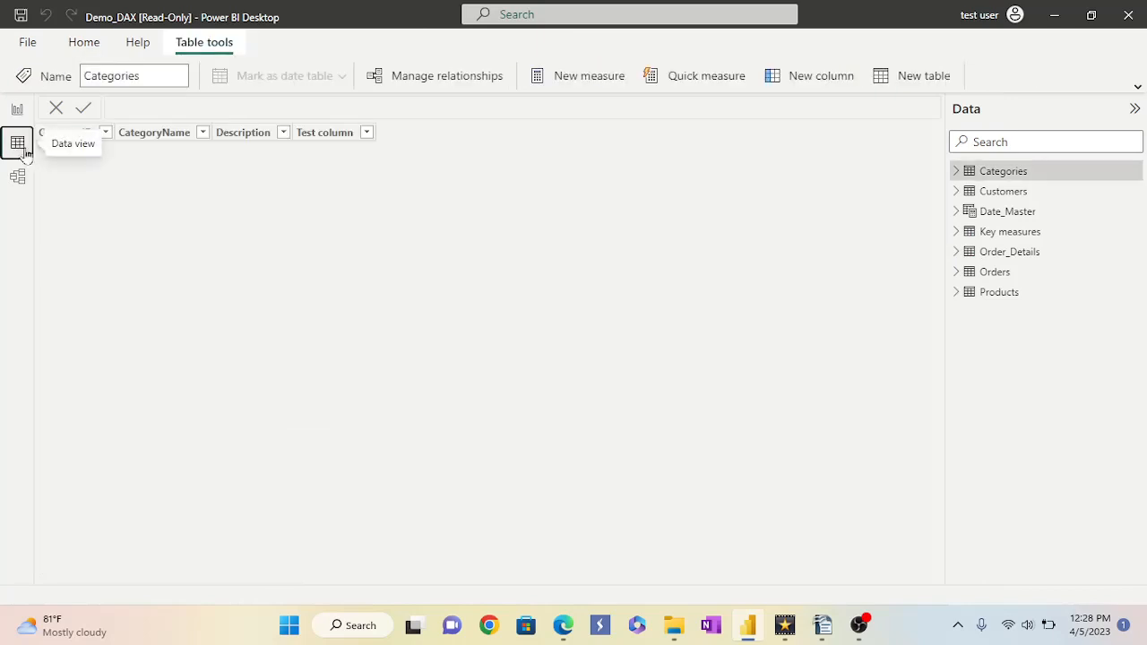
right_click(963, 231)
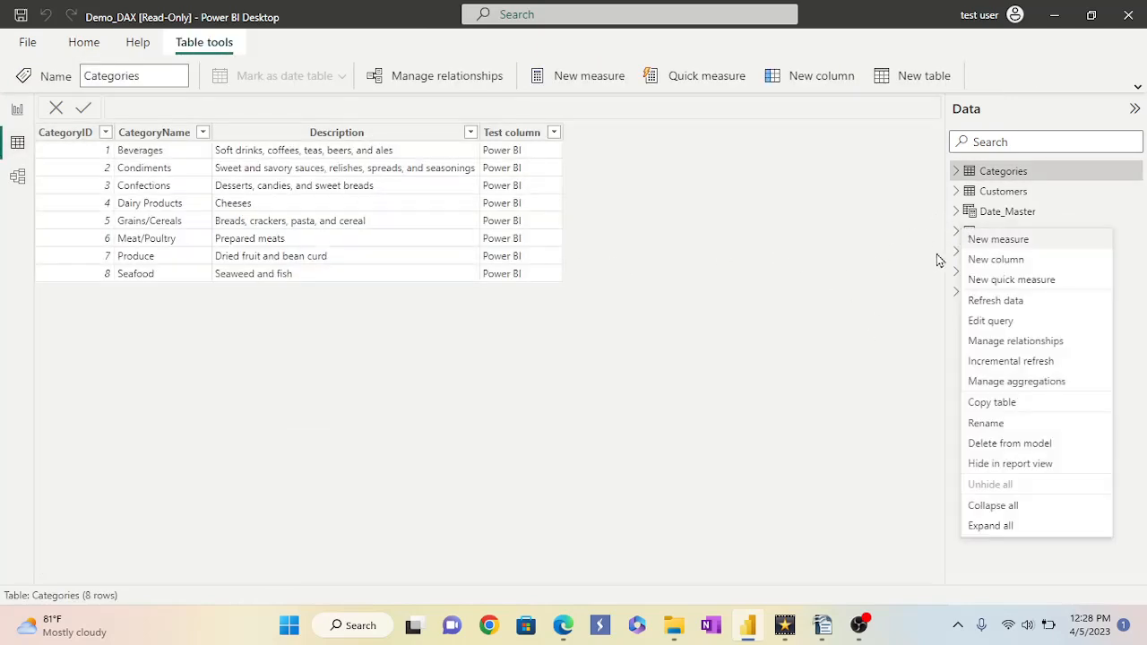
left_click(988, 246)
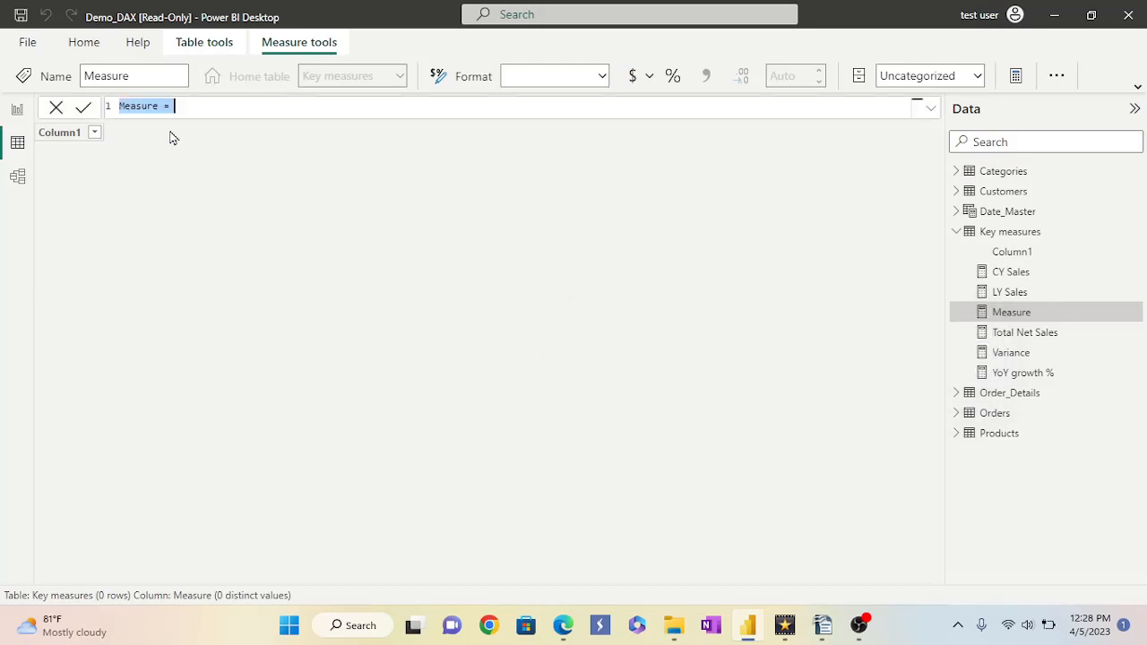
Try to define the new measure as Variance = [CY Sales] - [LY Sales] and commit it, dismissing the rename dialog.
type("V")
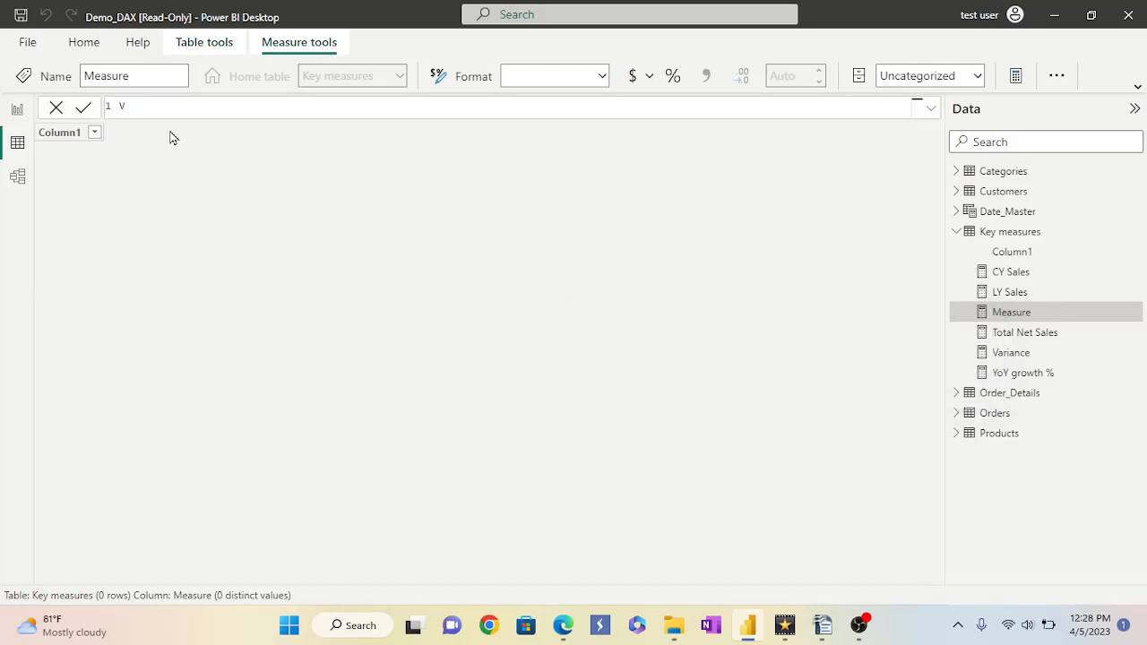
type("ariance =")
type("CY")
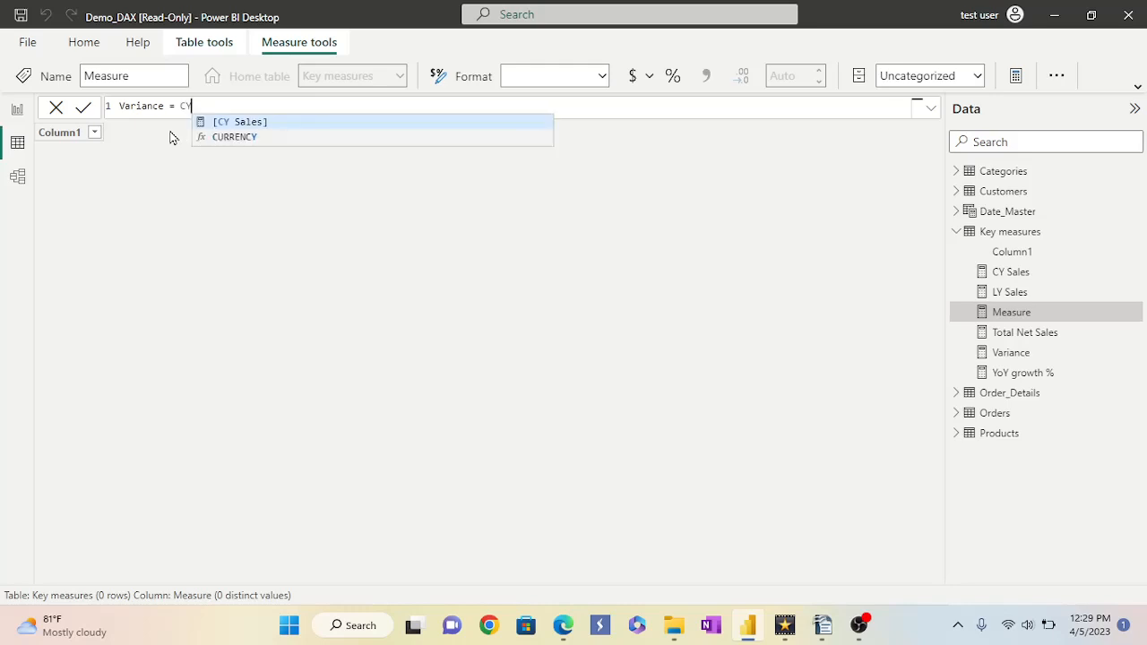
left_click(244, 122)
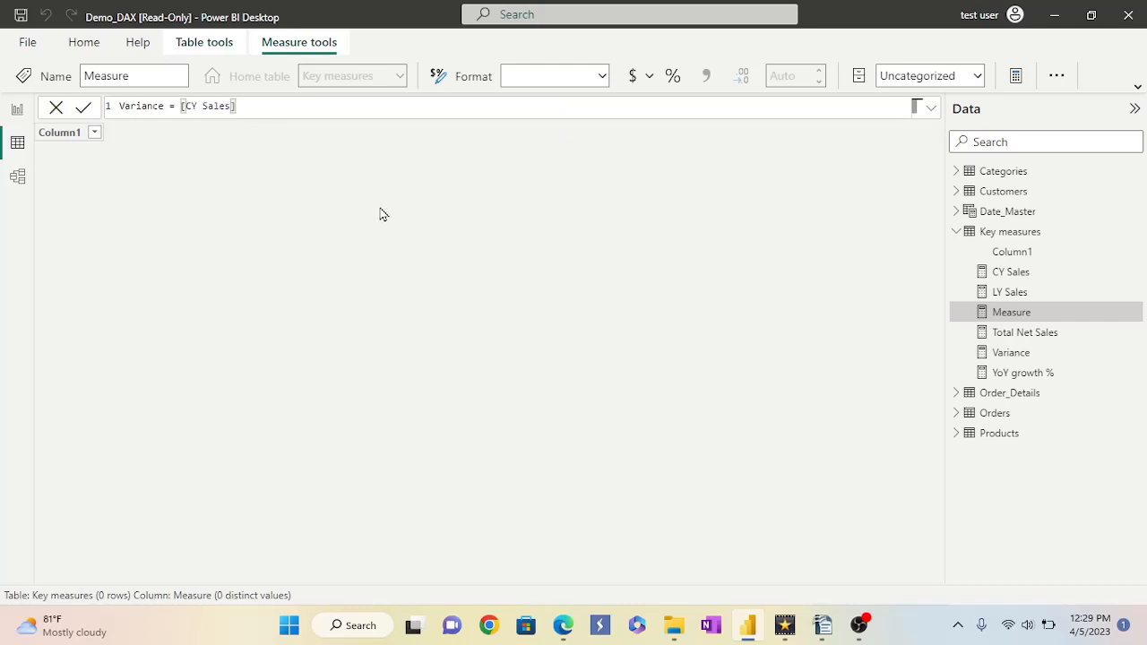
type("-")
type("L")
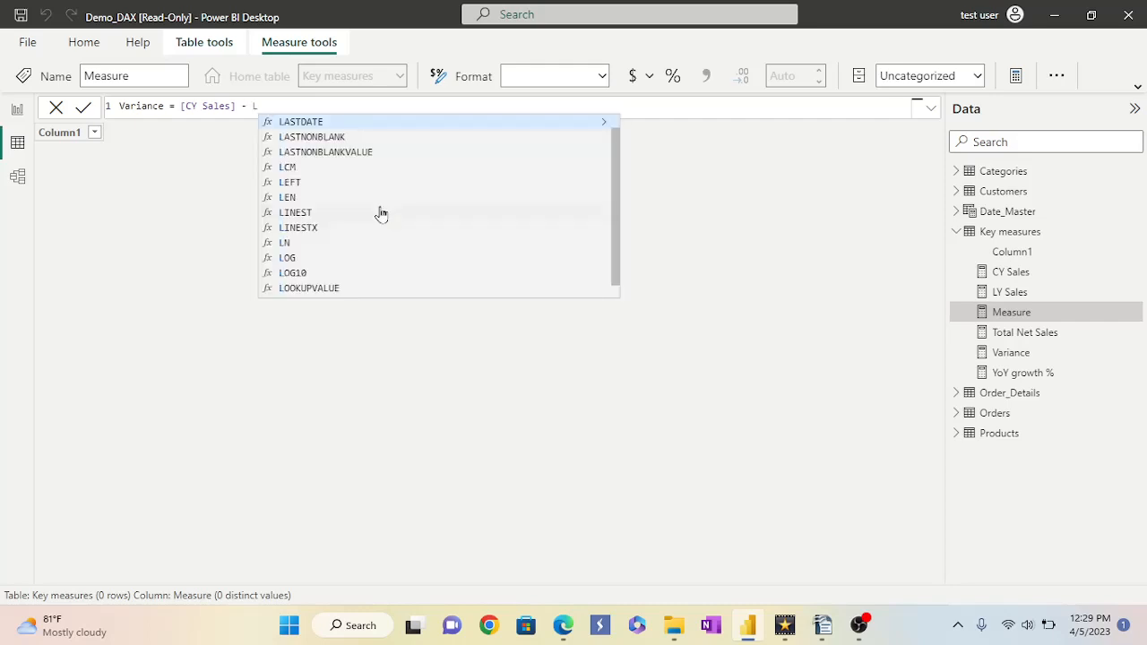
type("Y")
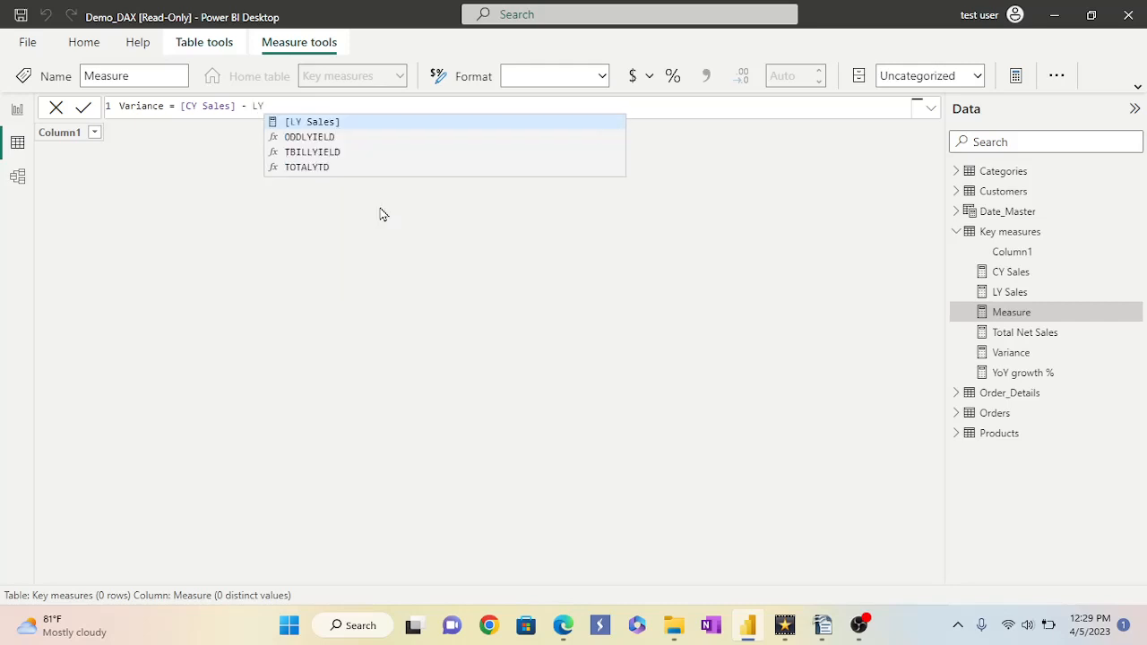
left_click(311, 124)
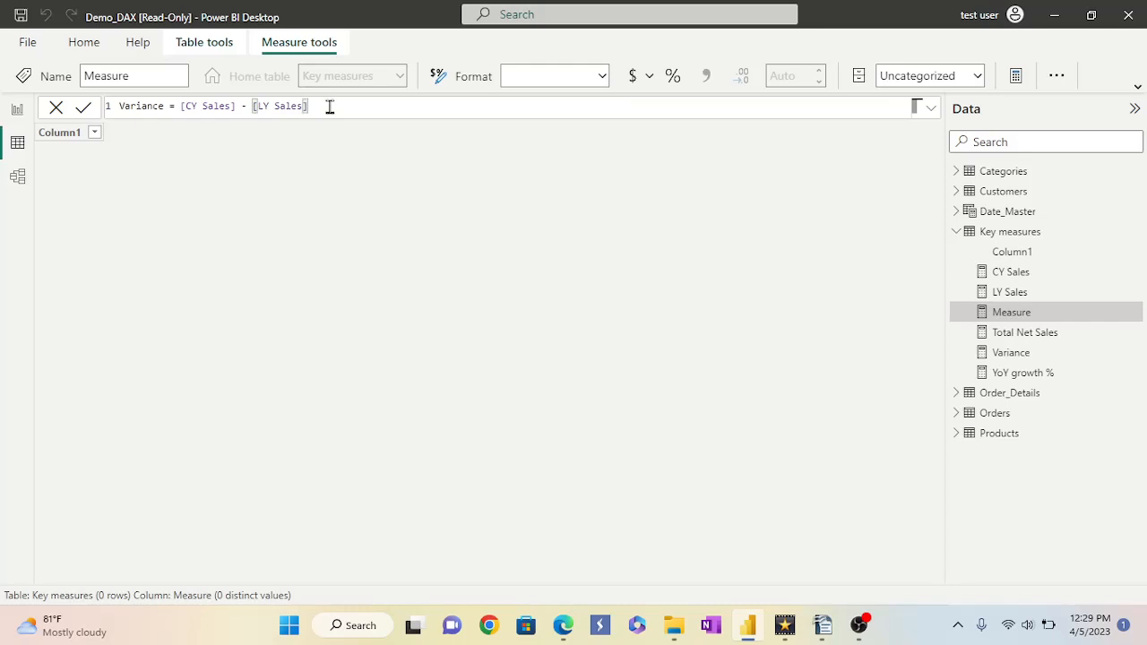
key("Return")
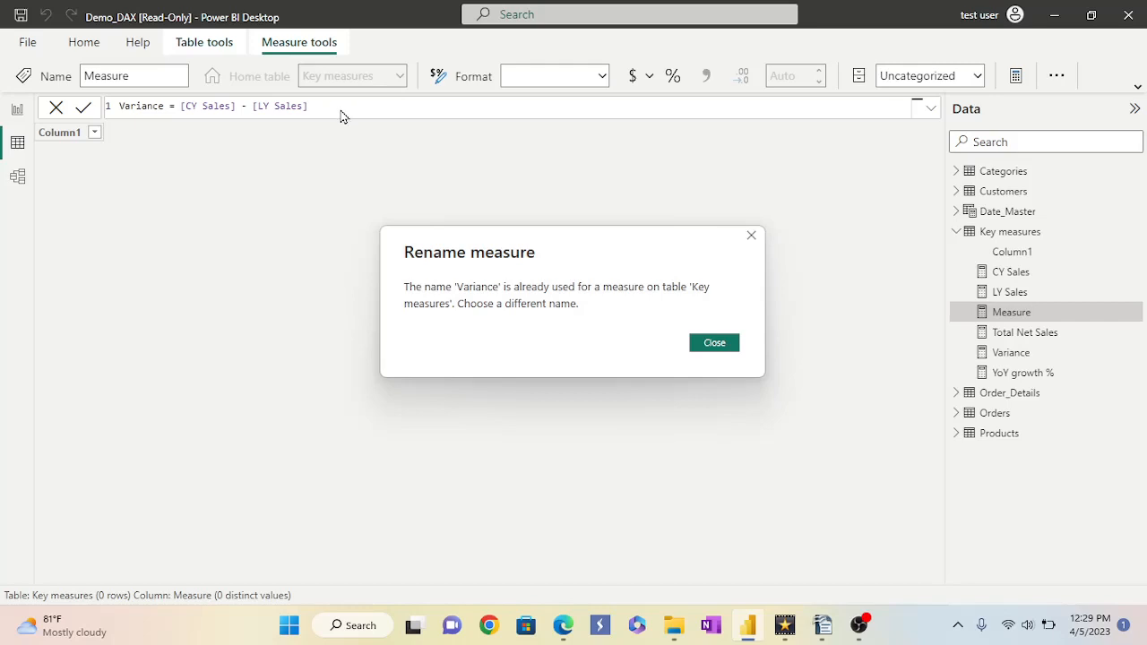
left_click(714, 344)
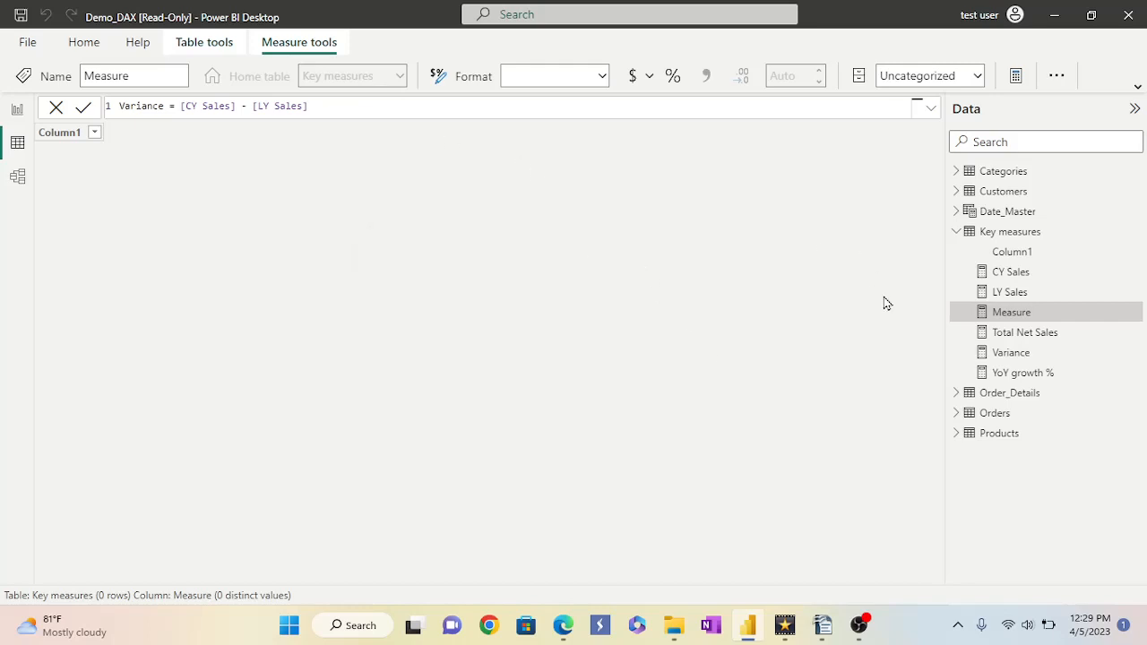
Rename the existing Variance measure in the Key measures table to Variance1 through its formula.
left_click(1001, 359)
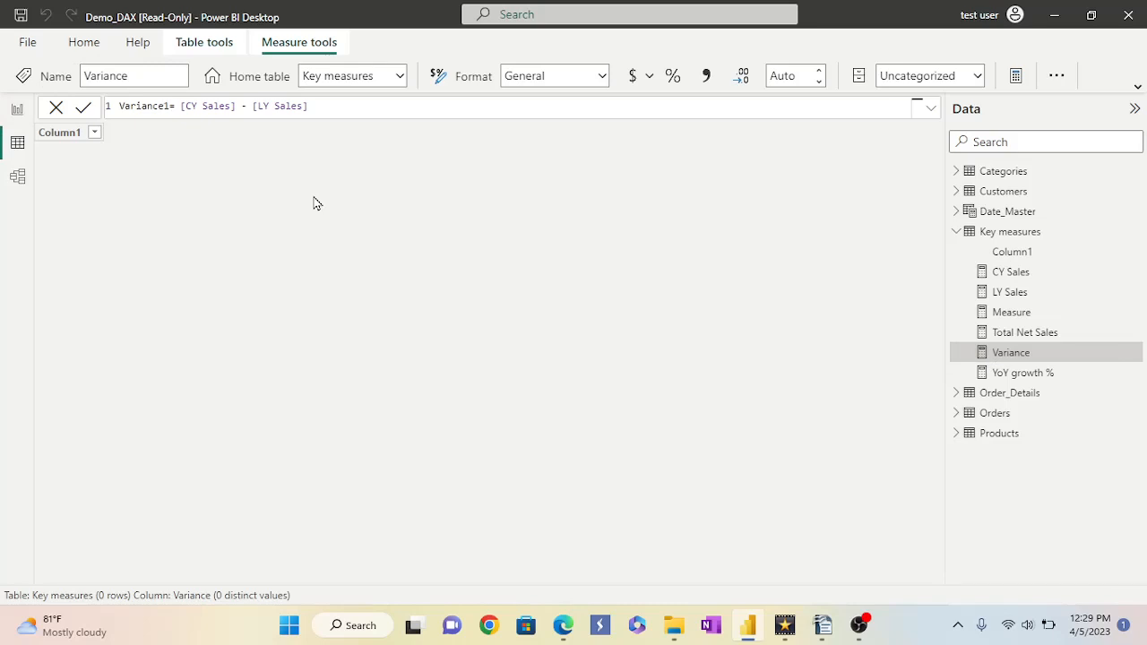
key("Return")
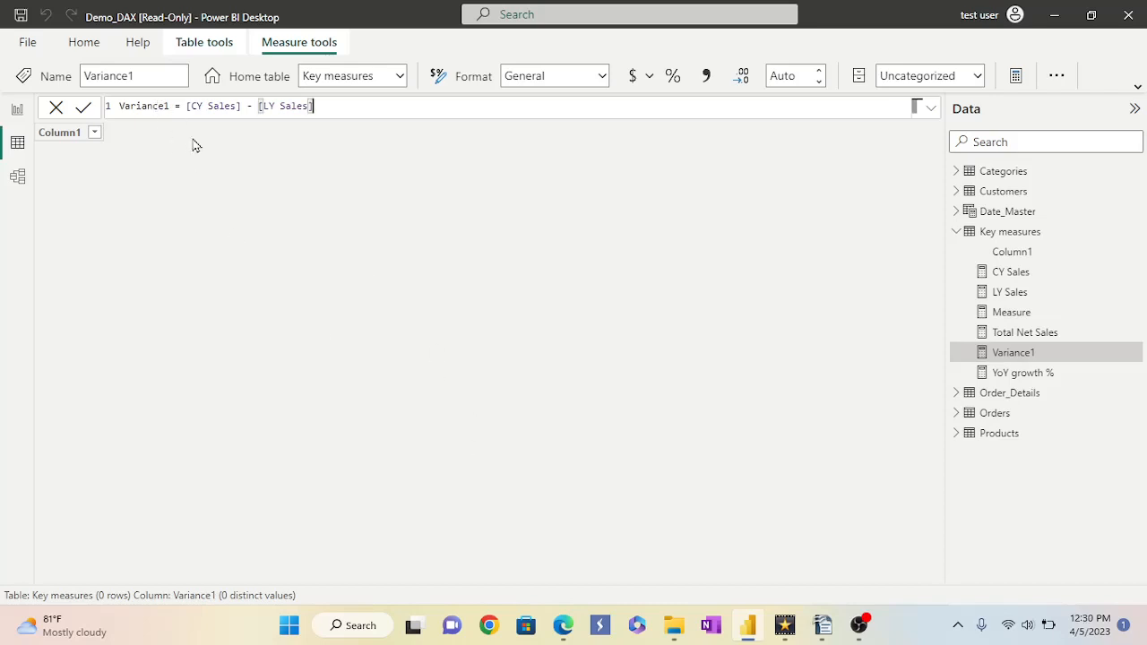
Add a card beside the Total Net Sales card on Page 3 and assign it the Variance1 measure.
left_click(17, 110)
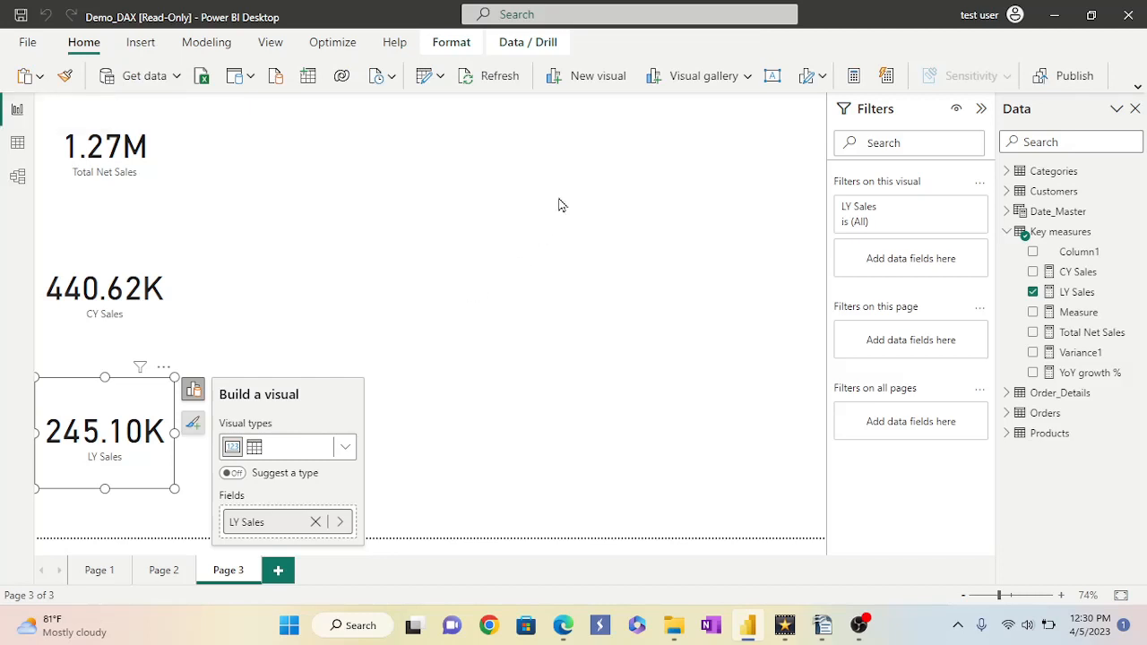
left_click(747, 77)
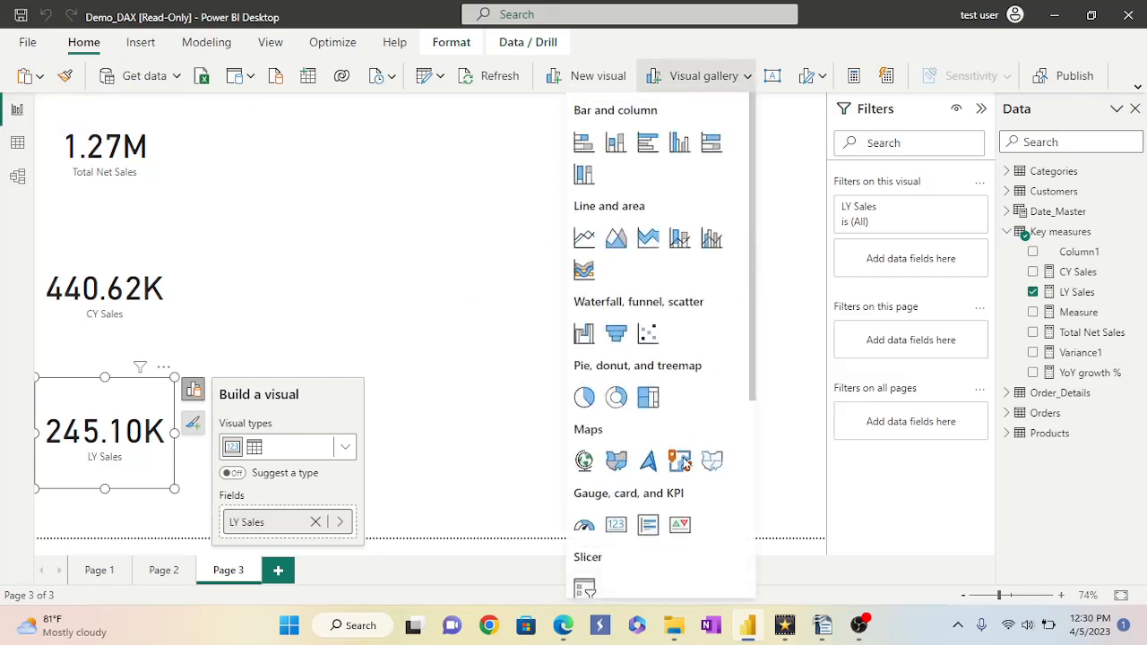
left_click(615, 527)
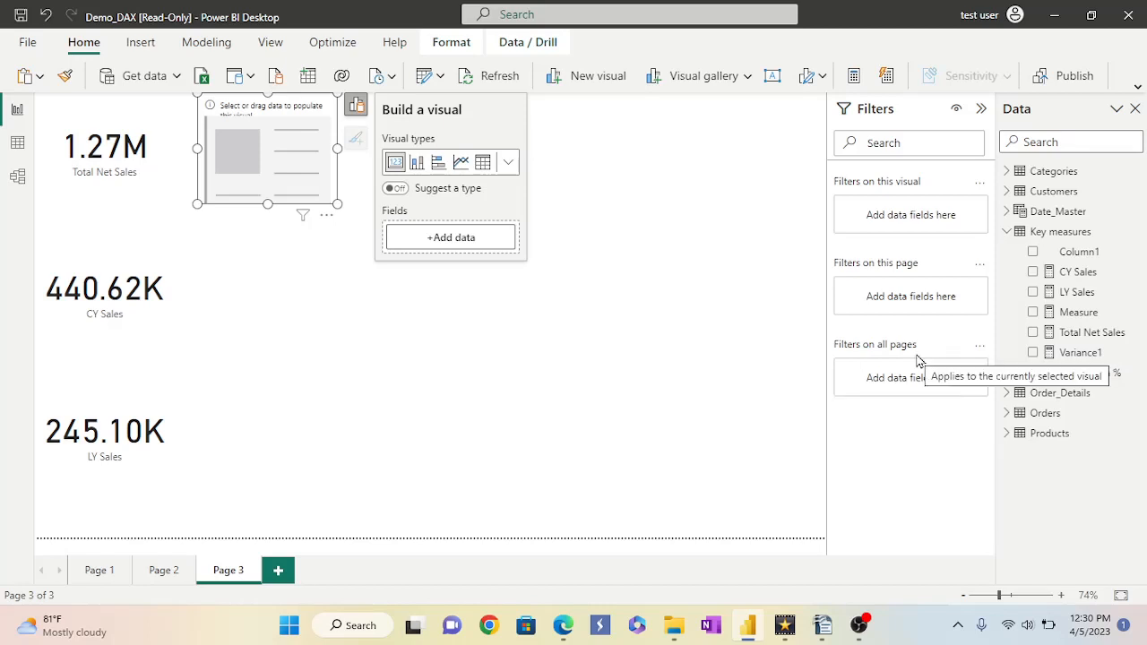
left_click_drag(1085, 356, 296, 160)
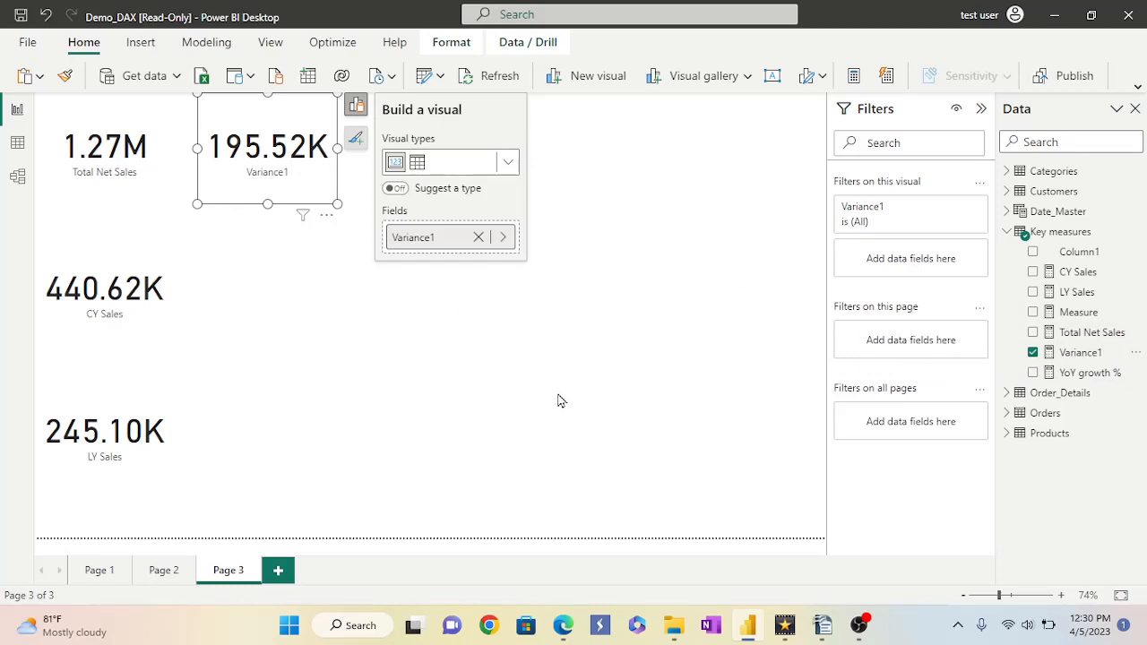
Create a new measure in the Key measures table from the data view and name it YOY Growth % 1 in its formula.
left_click(17, 146)
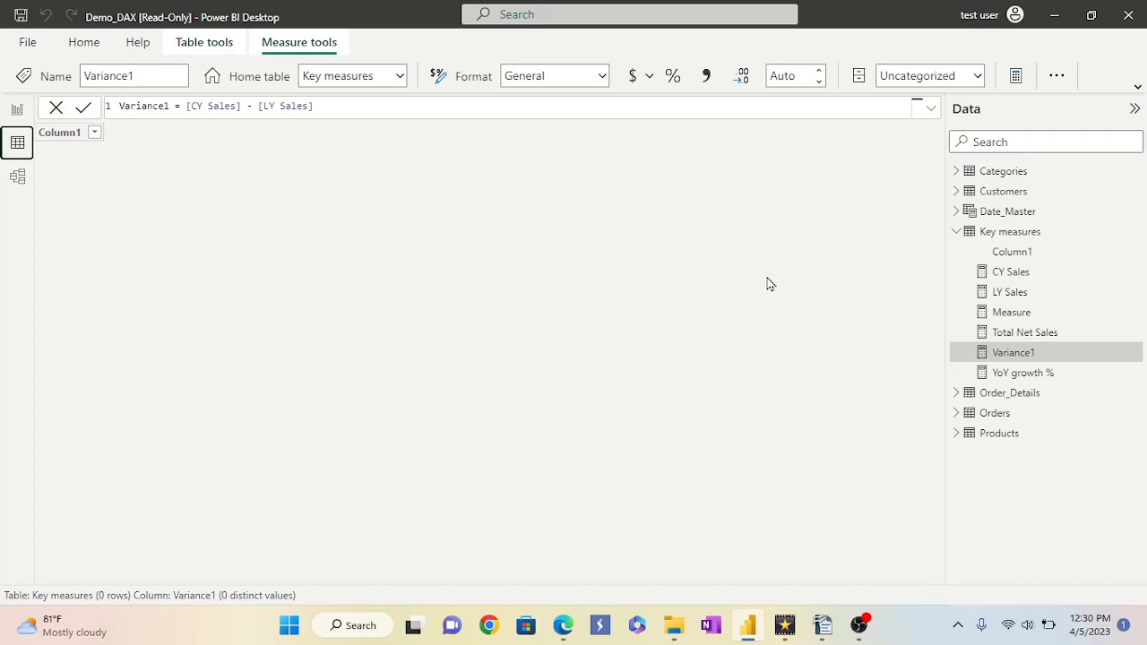
right_click(965, 235)
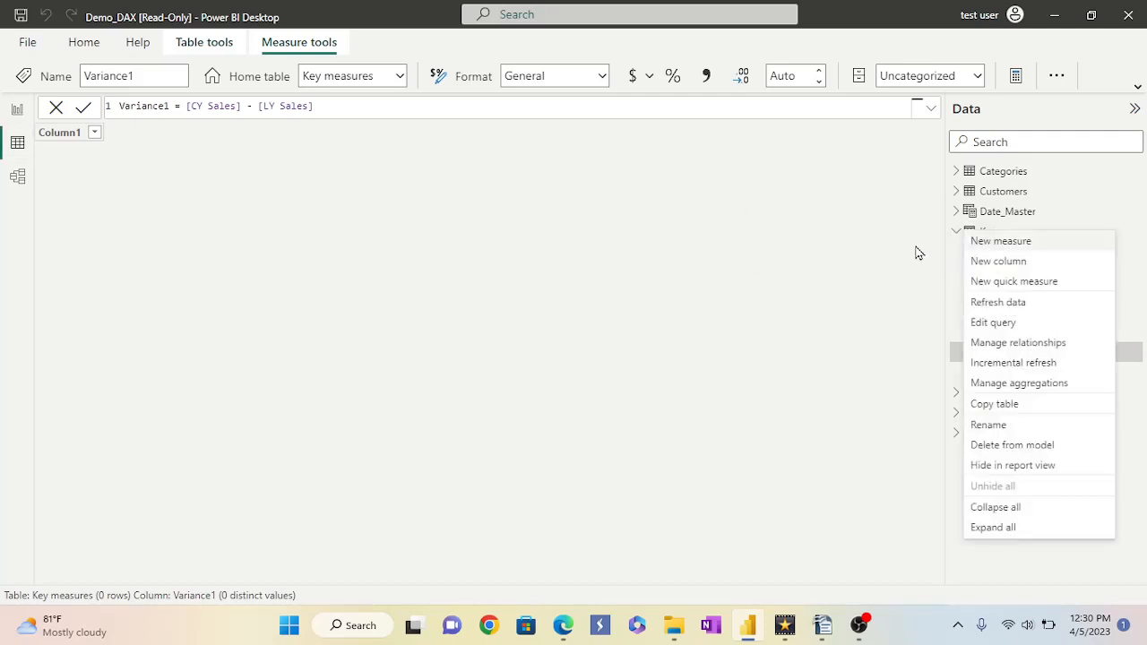
left_click(1002, 246)
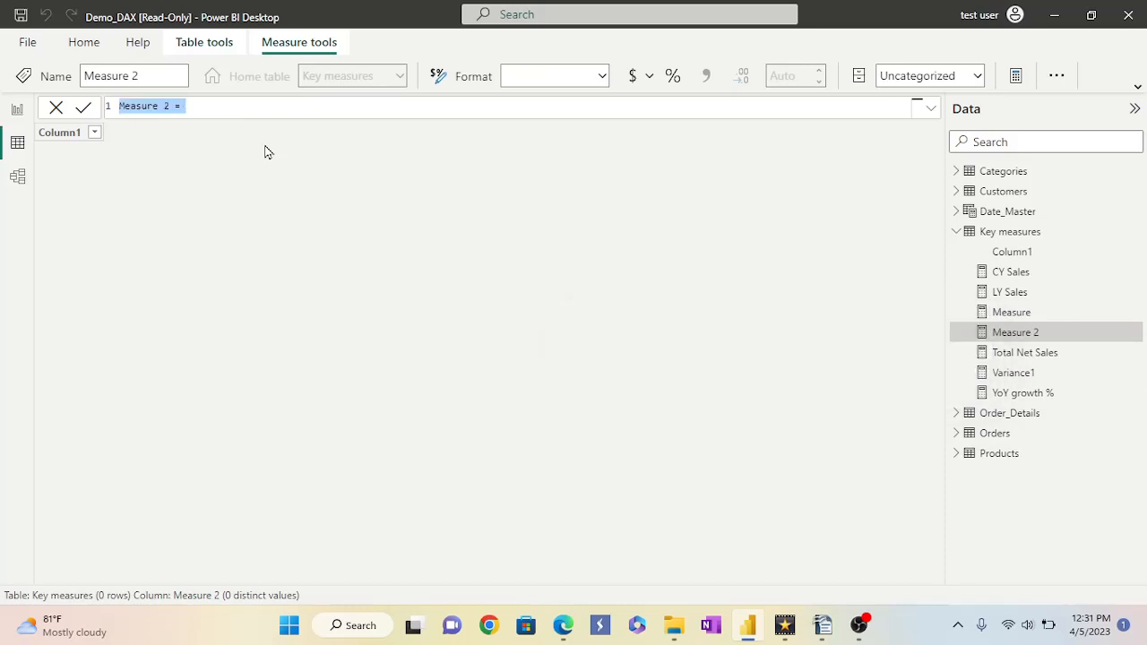
key("BackSpace")
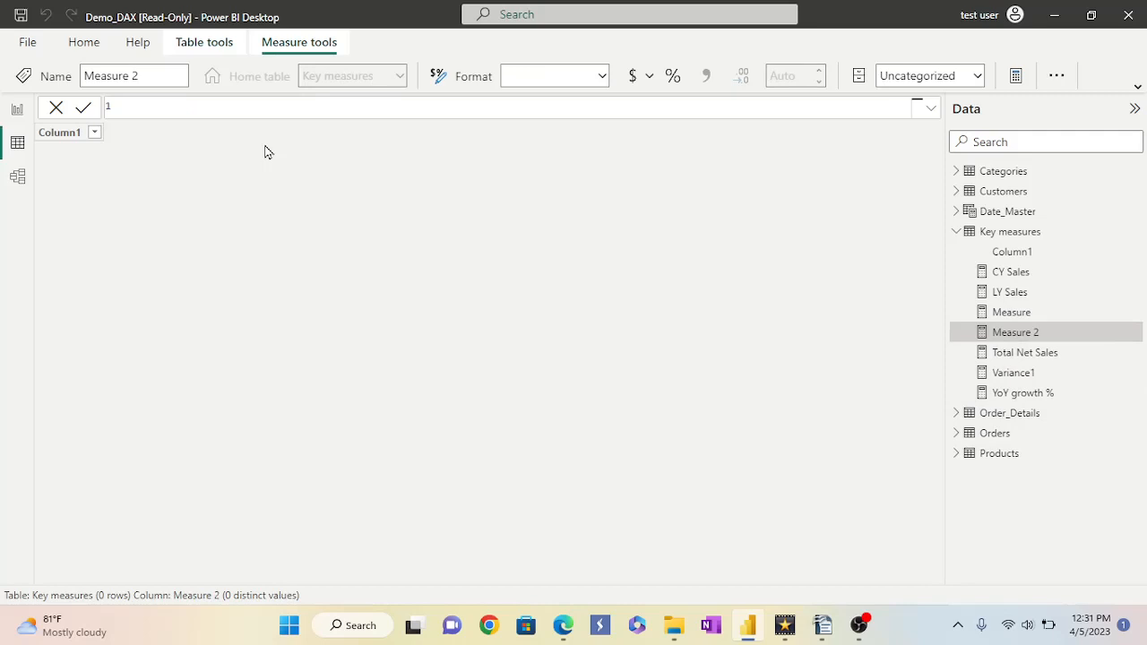
type("YOY Growth % 1 =")
double_click(180, 106)
type("%")
left_click(226, 106)
Try to define the YOY Growth % 1 measure as Divide ( [Variance1], {[LY Sales]) and commit it.
type("D")
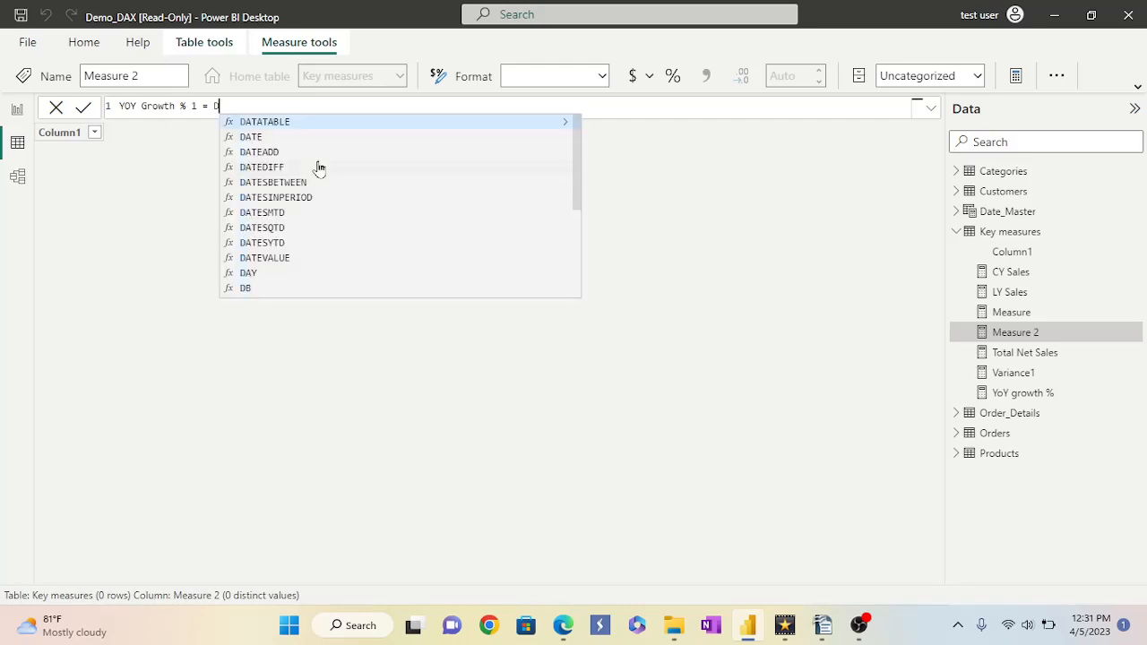
type("Ivide")
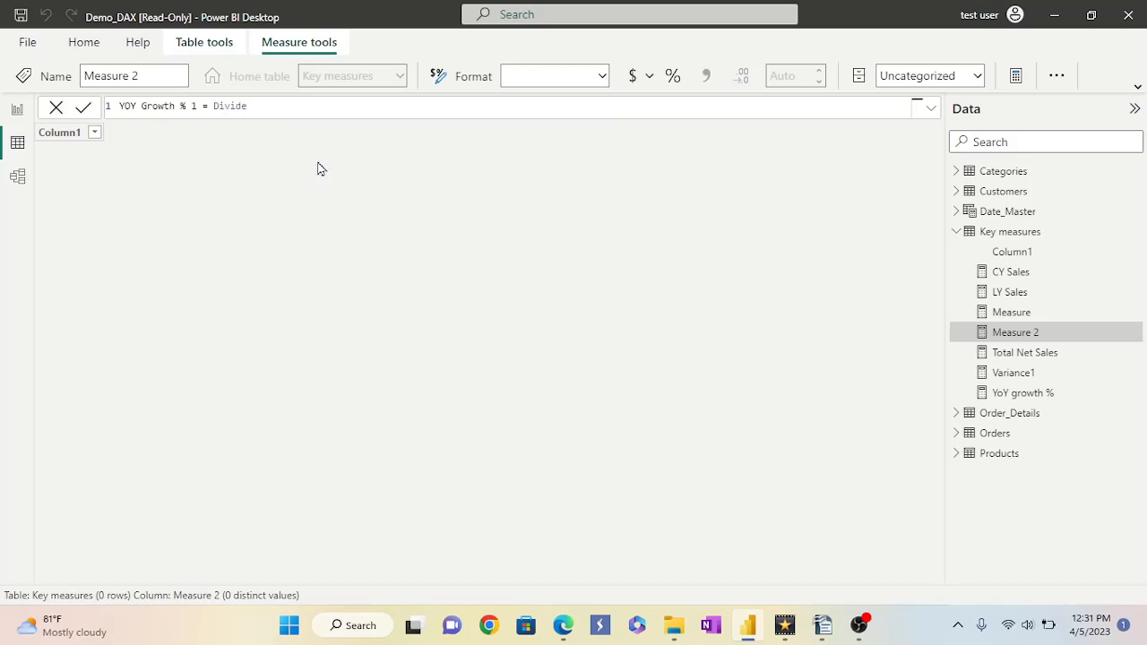
type(" ( ")
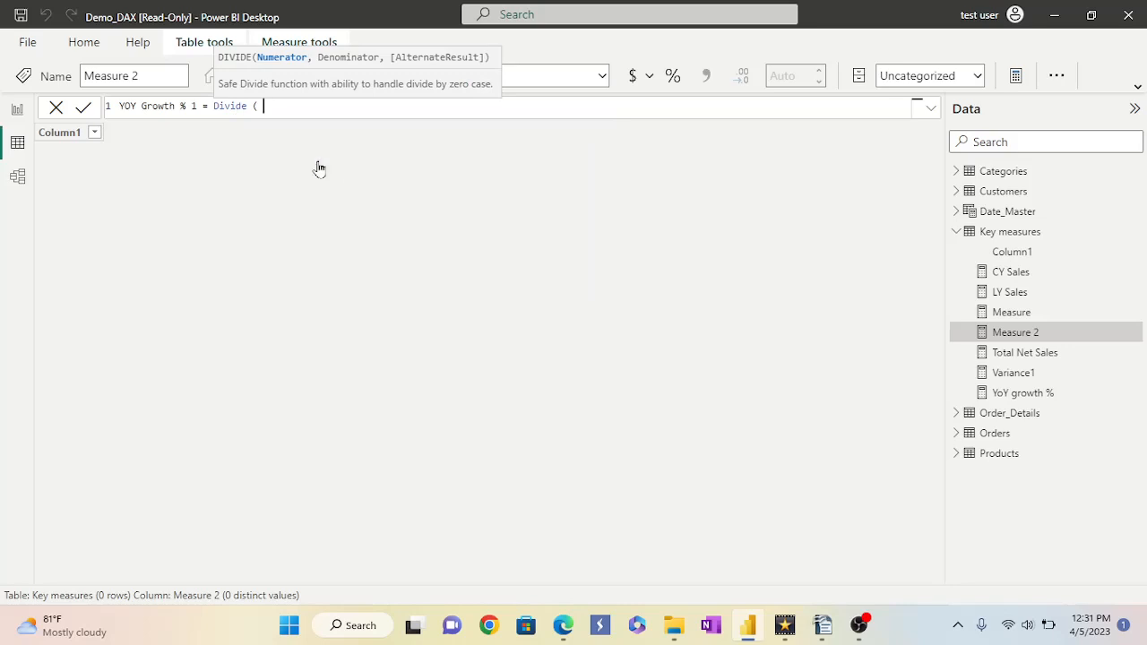
type("V")
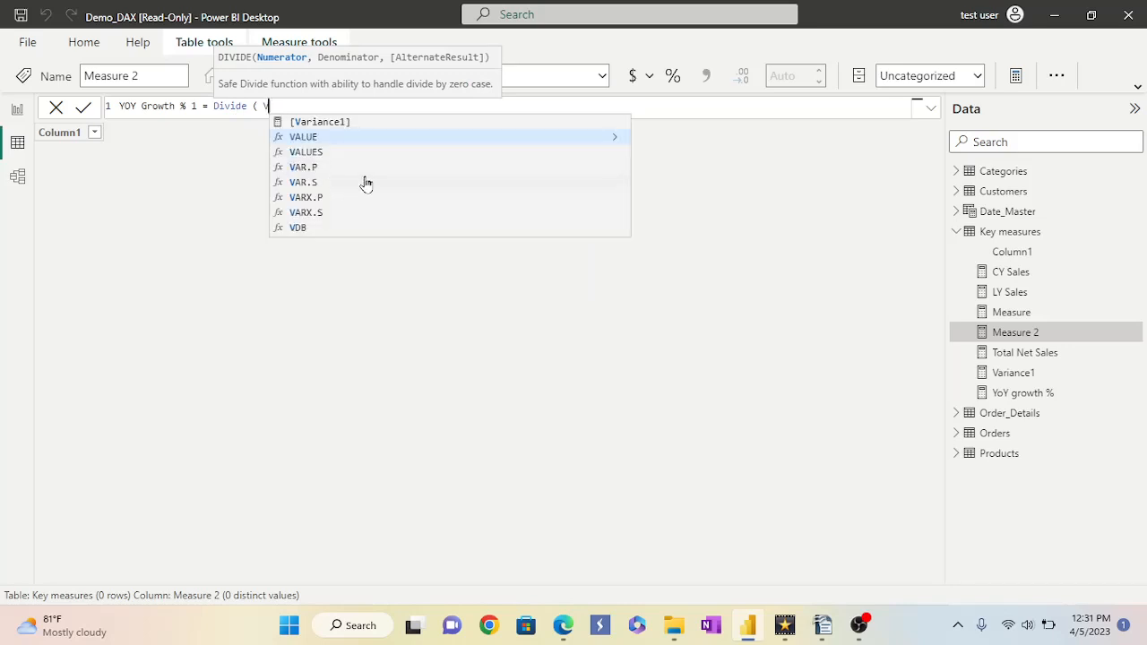
type("a")
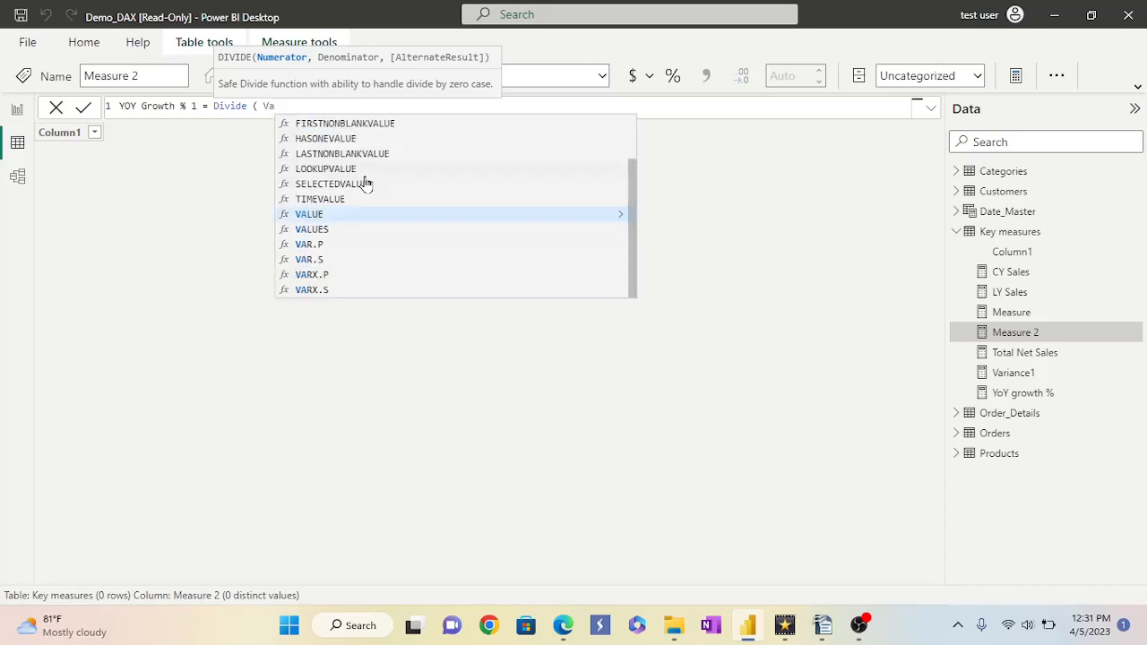
type("ri")
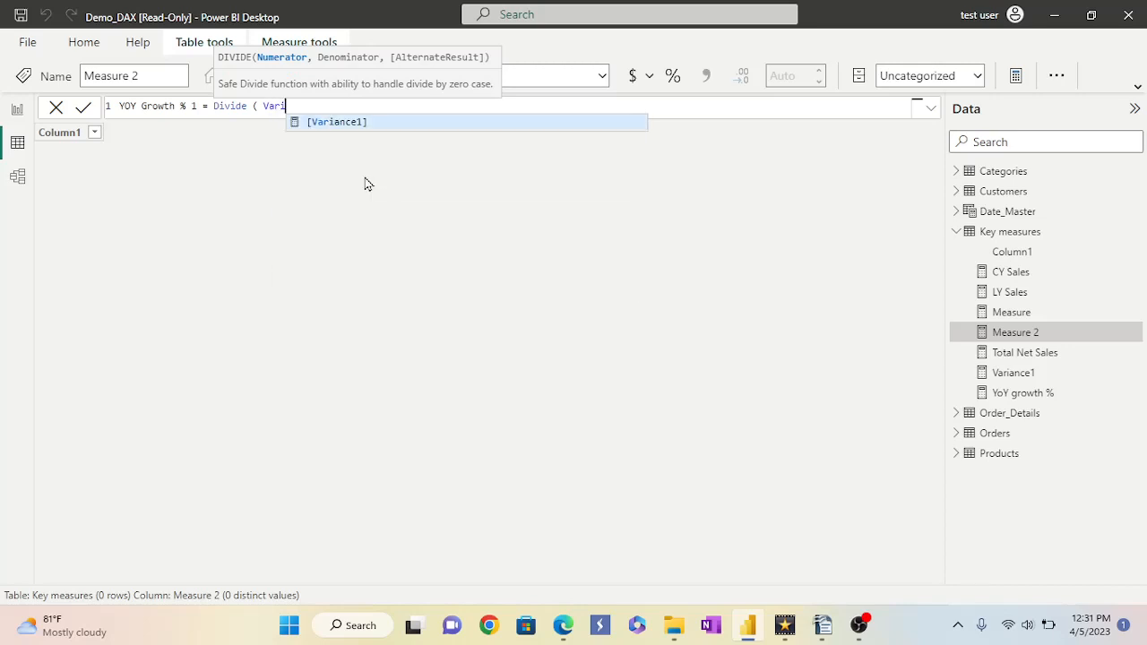
left_click(354, 126)
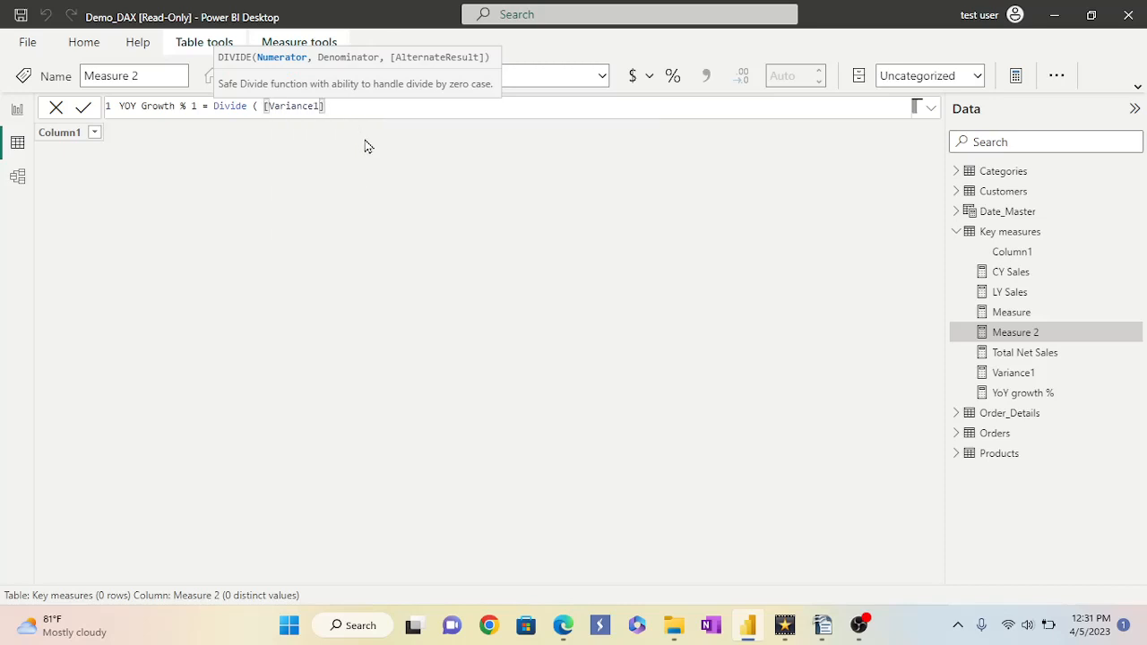
type(", ")
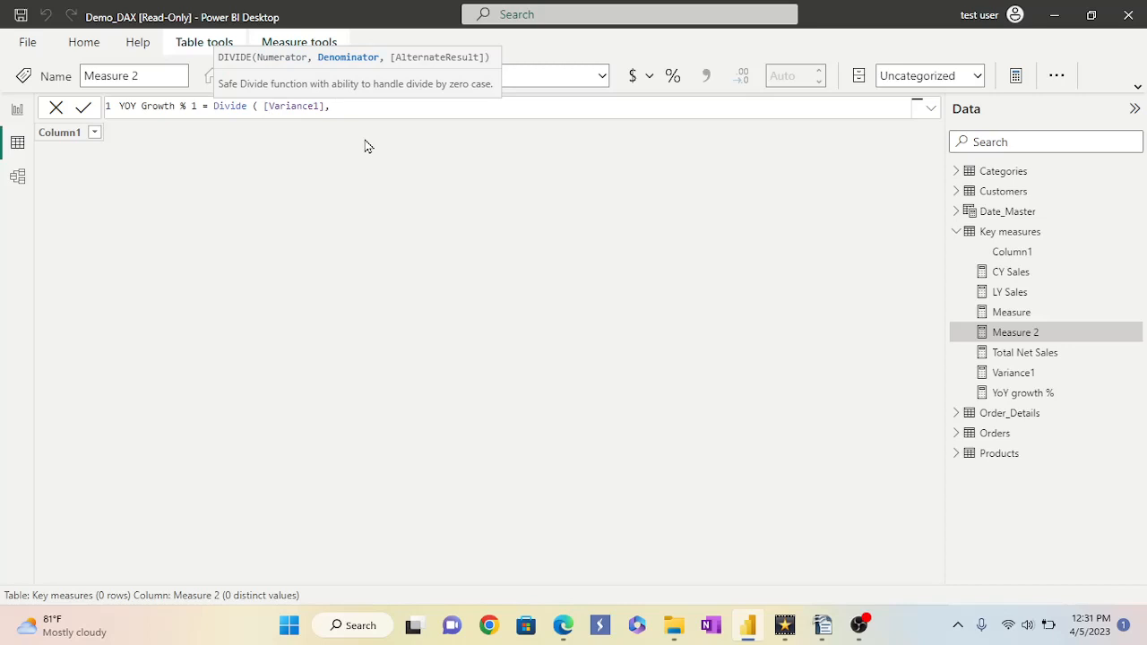
type("[ly")
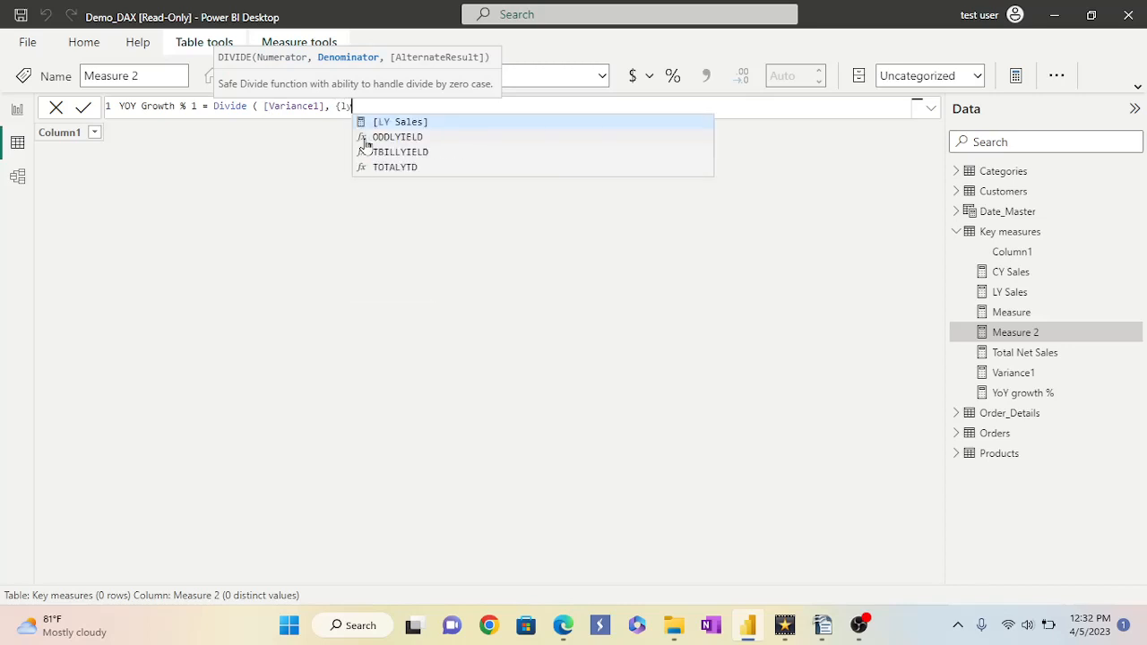
left_click(387, 123)
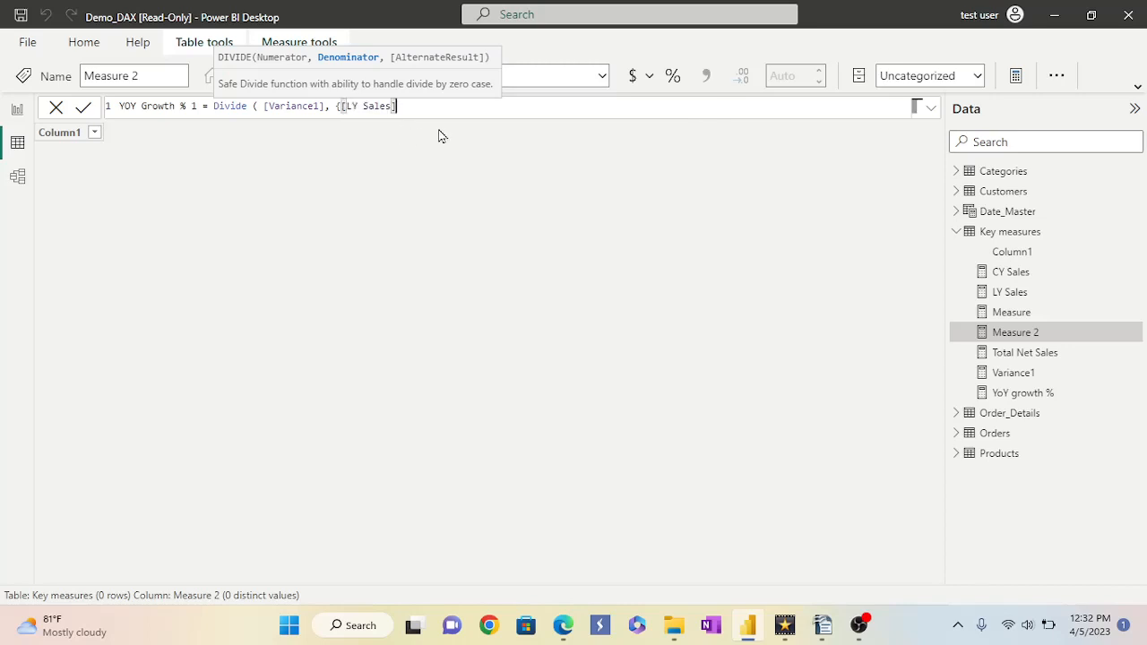
type(")")
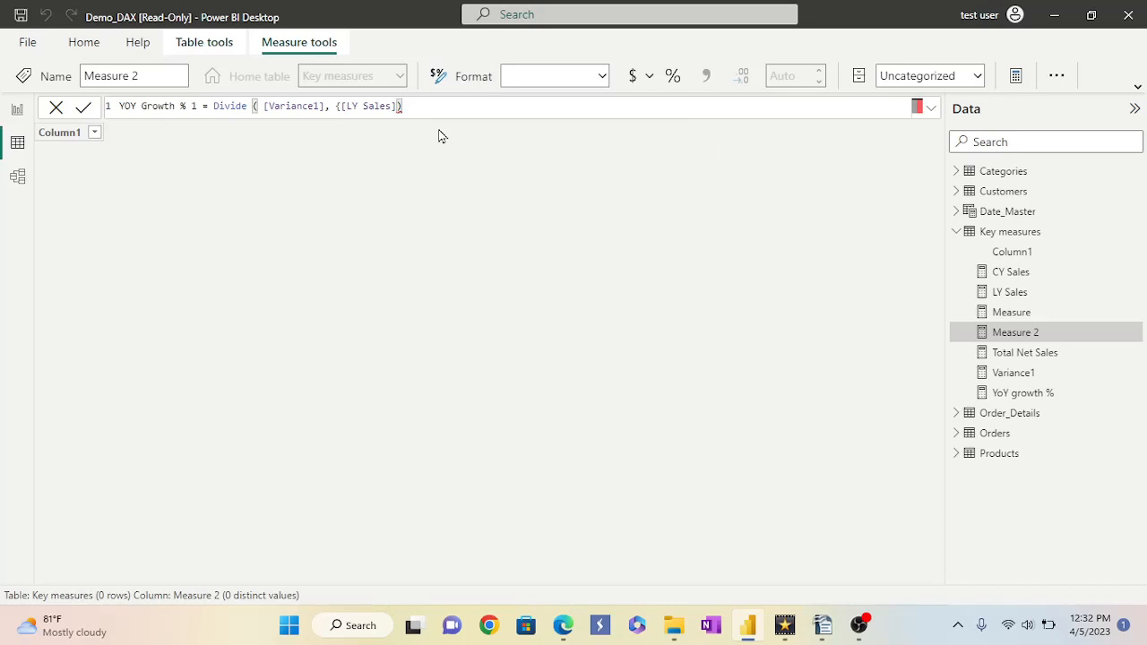
key("Return")
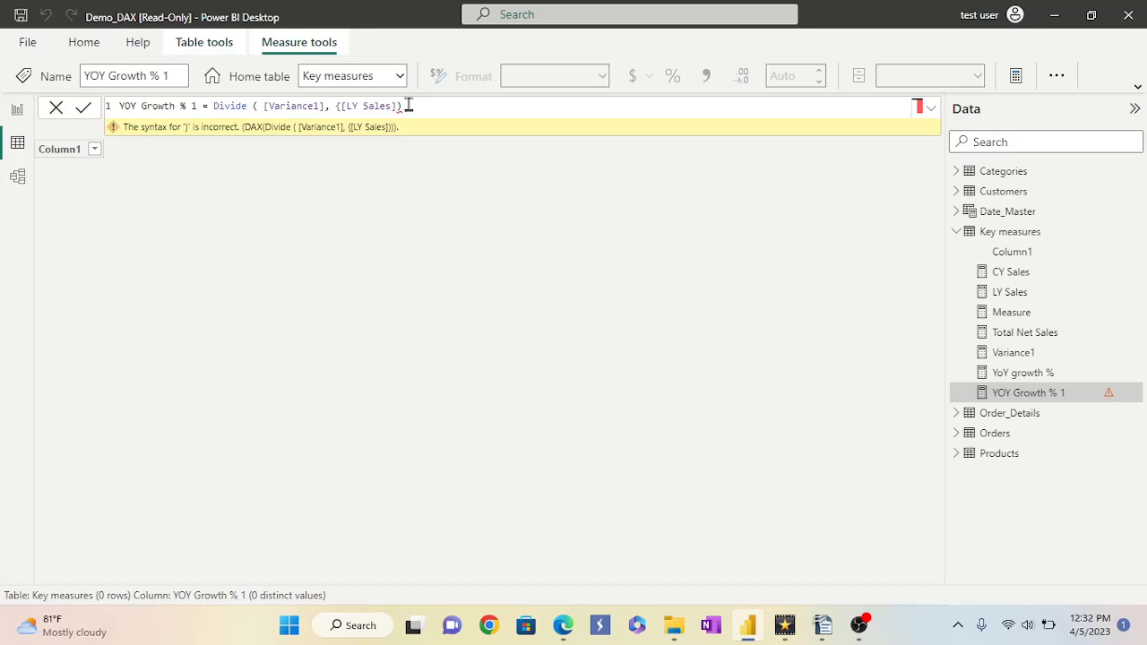
Remove the stray curly brace from the YOY Growth % 1 formula so it reads Divide ( [Variance1], [LY Sales]).
left_click(407, 106)
key("BackSpace")
key("Return")
left_click(339, 106)
key("BackSpace")
left_click(412, 106)
key("Return")
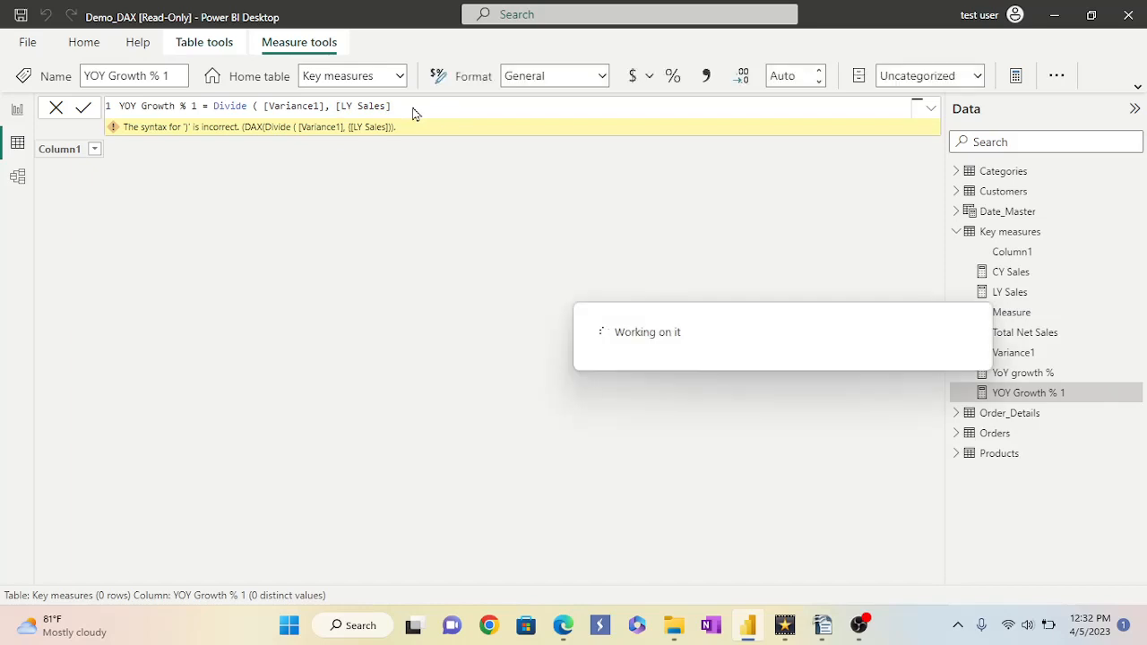
left_click(413, 109)
type(")")
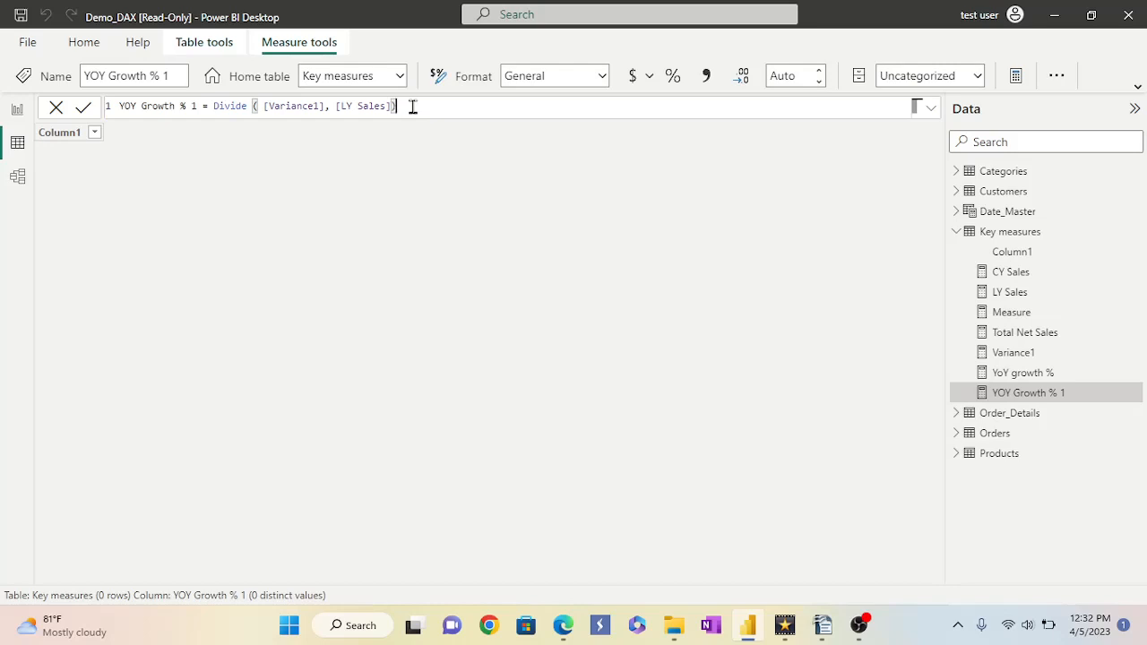
Add a card below the Variance1 card on Page 3 and assign it the existing YoY growth % measure.
left_click(17, 110)
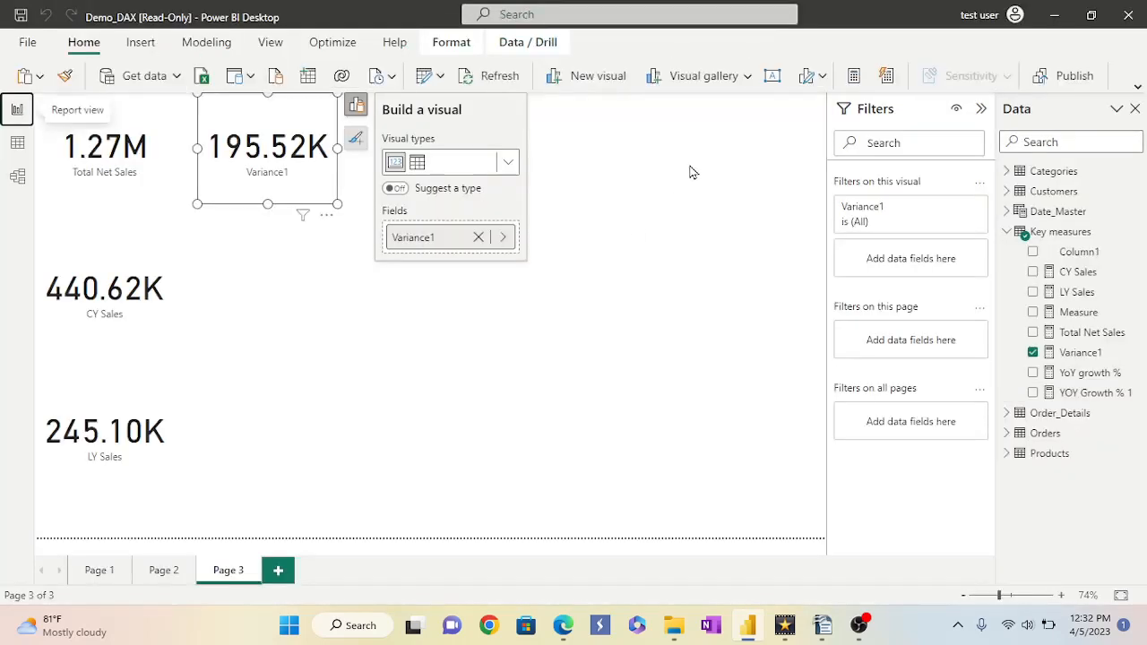
left_click(747, 81)
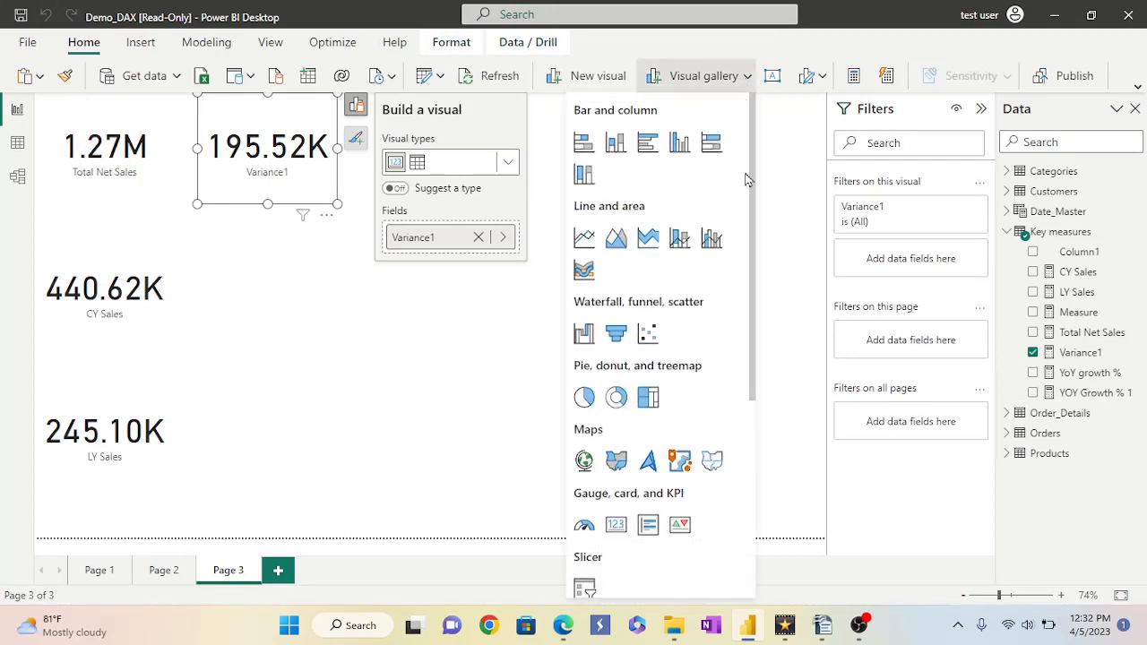
left_click(616, 524)
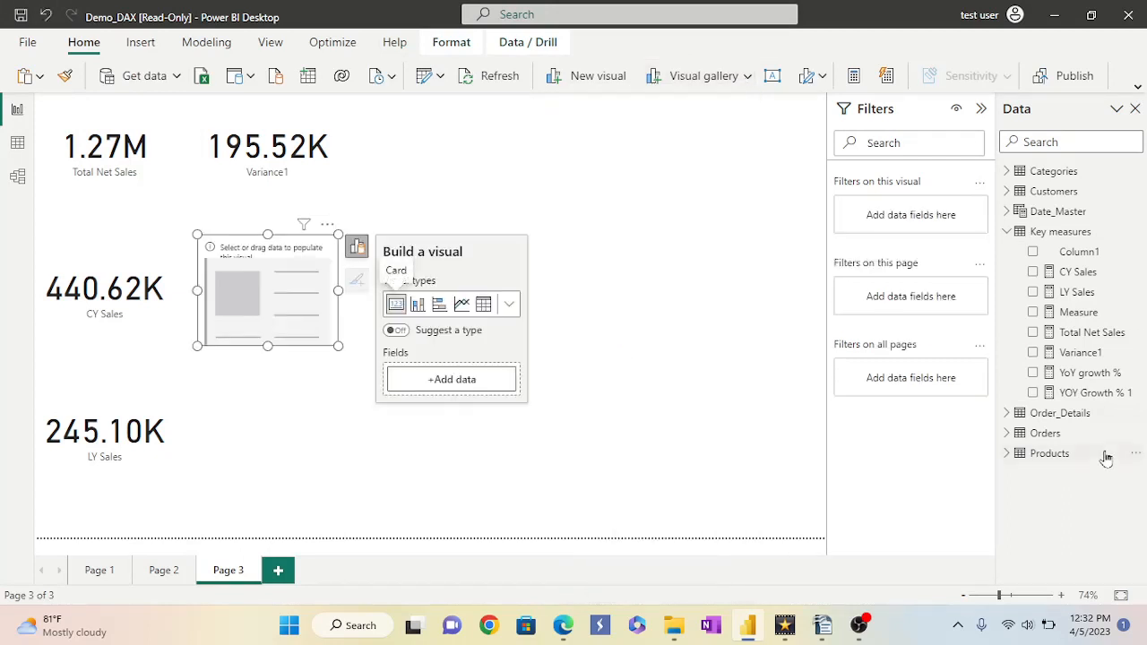
left_click_drag(1095, 375, 300, 305)
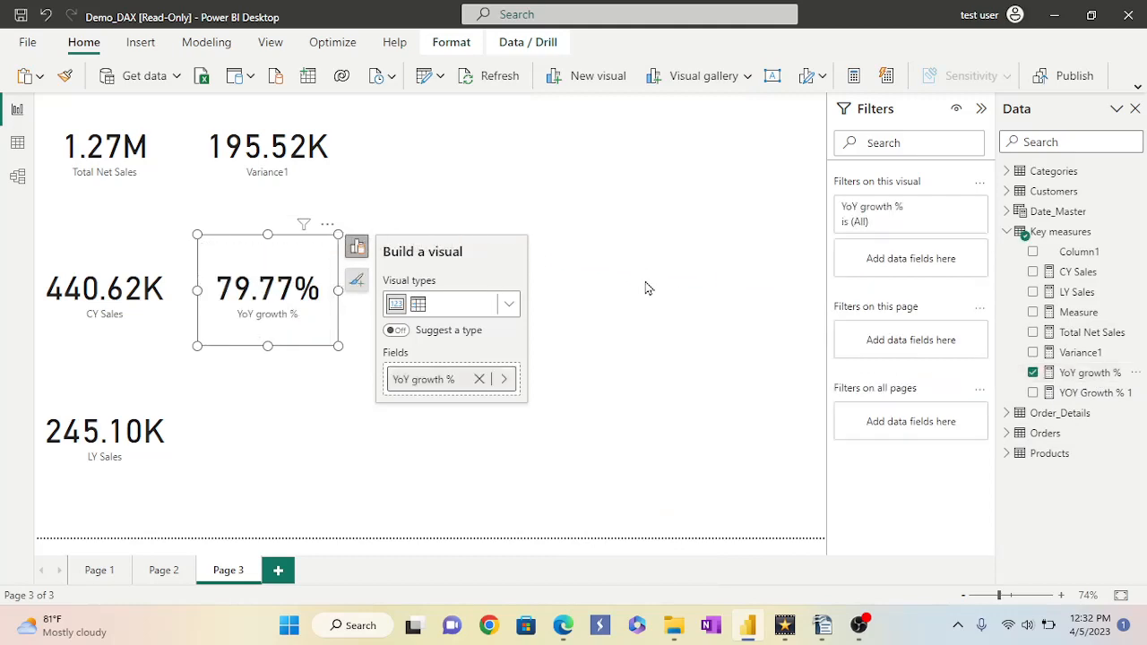